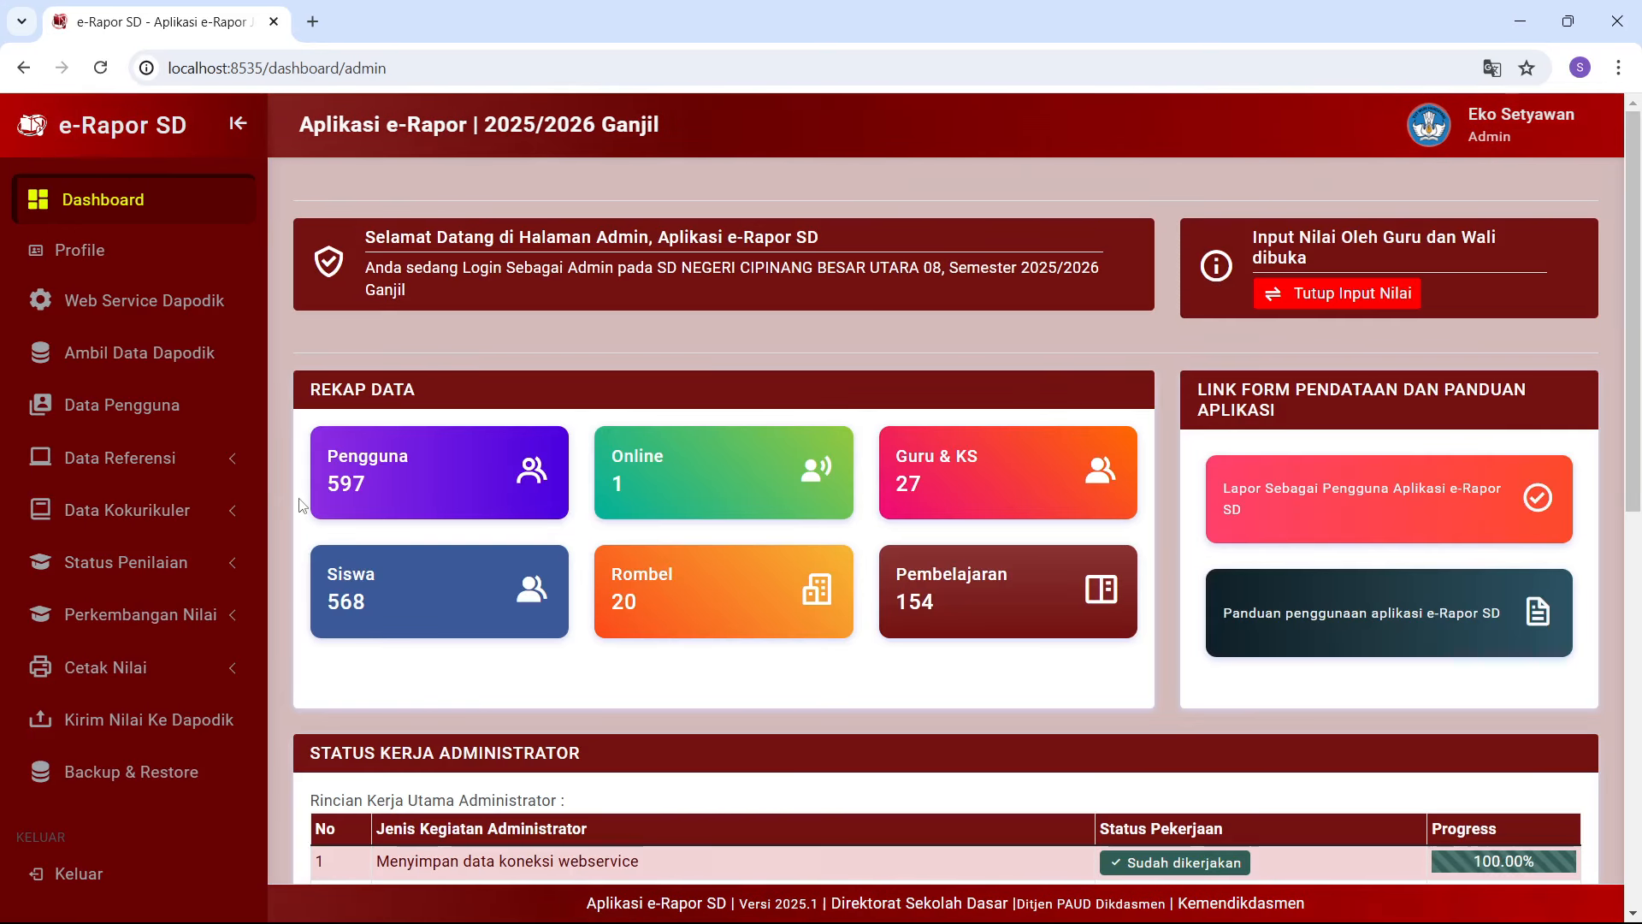
# Open the co-curricular theme list (Daftar Tema) for adding and editing themes
pyautogui.click(236, 514)
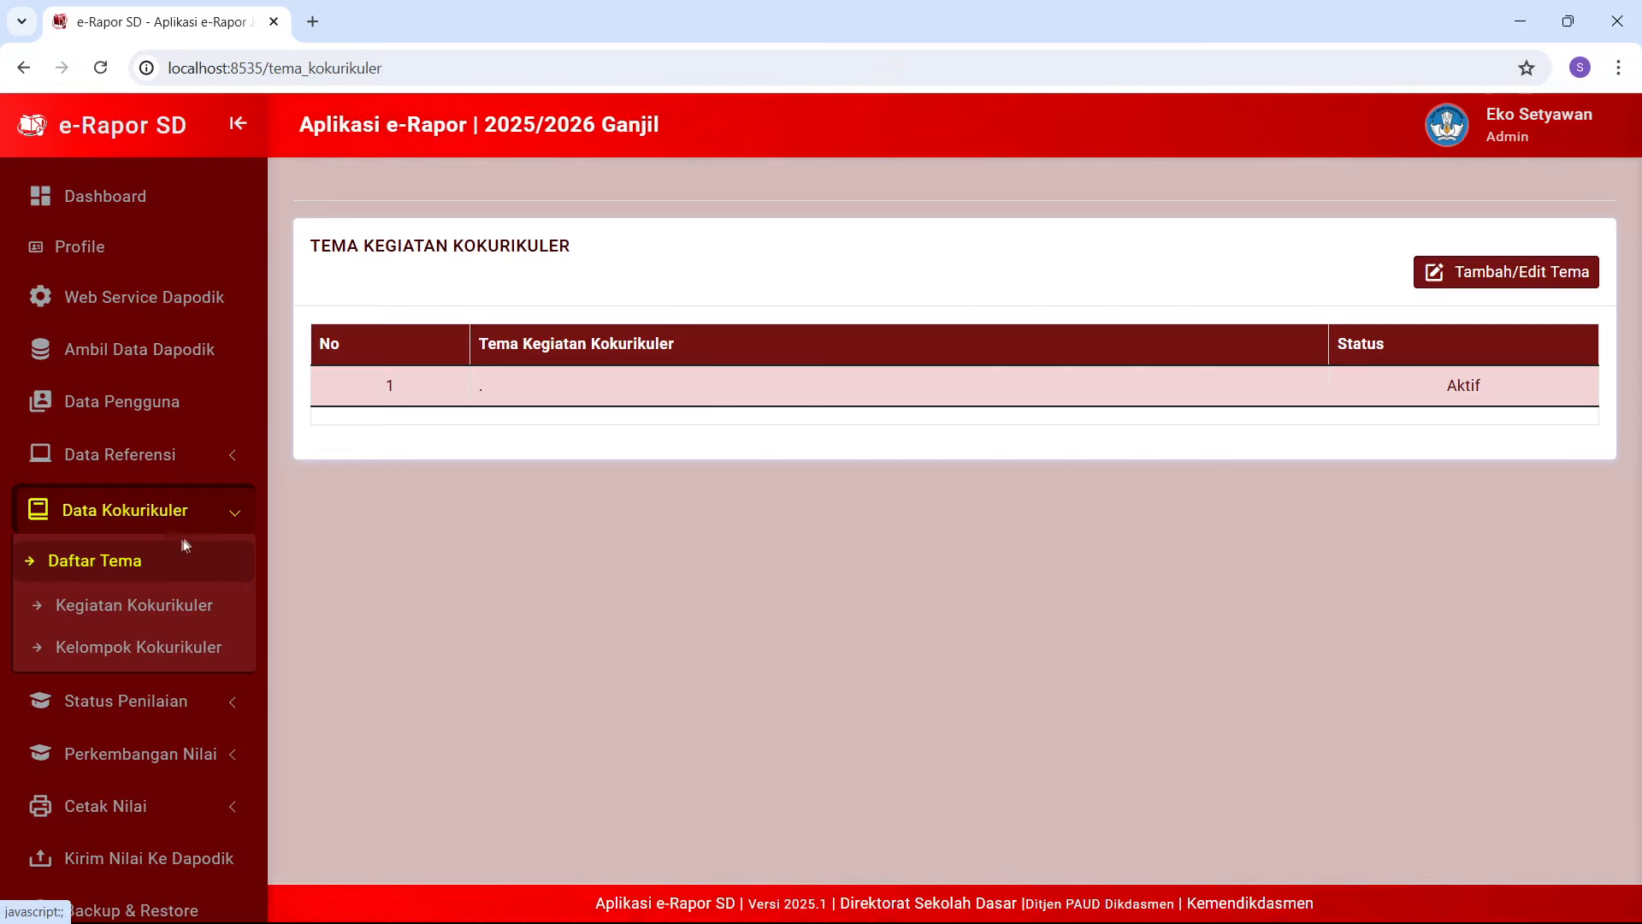
pyautogui.click(137, 559)
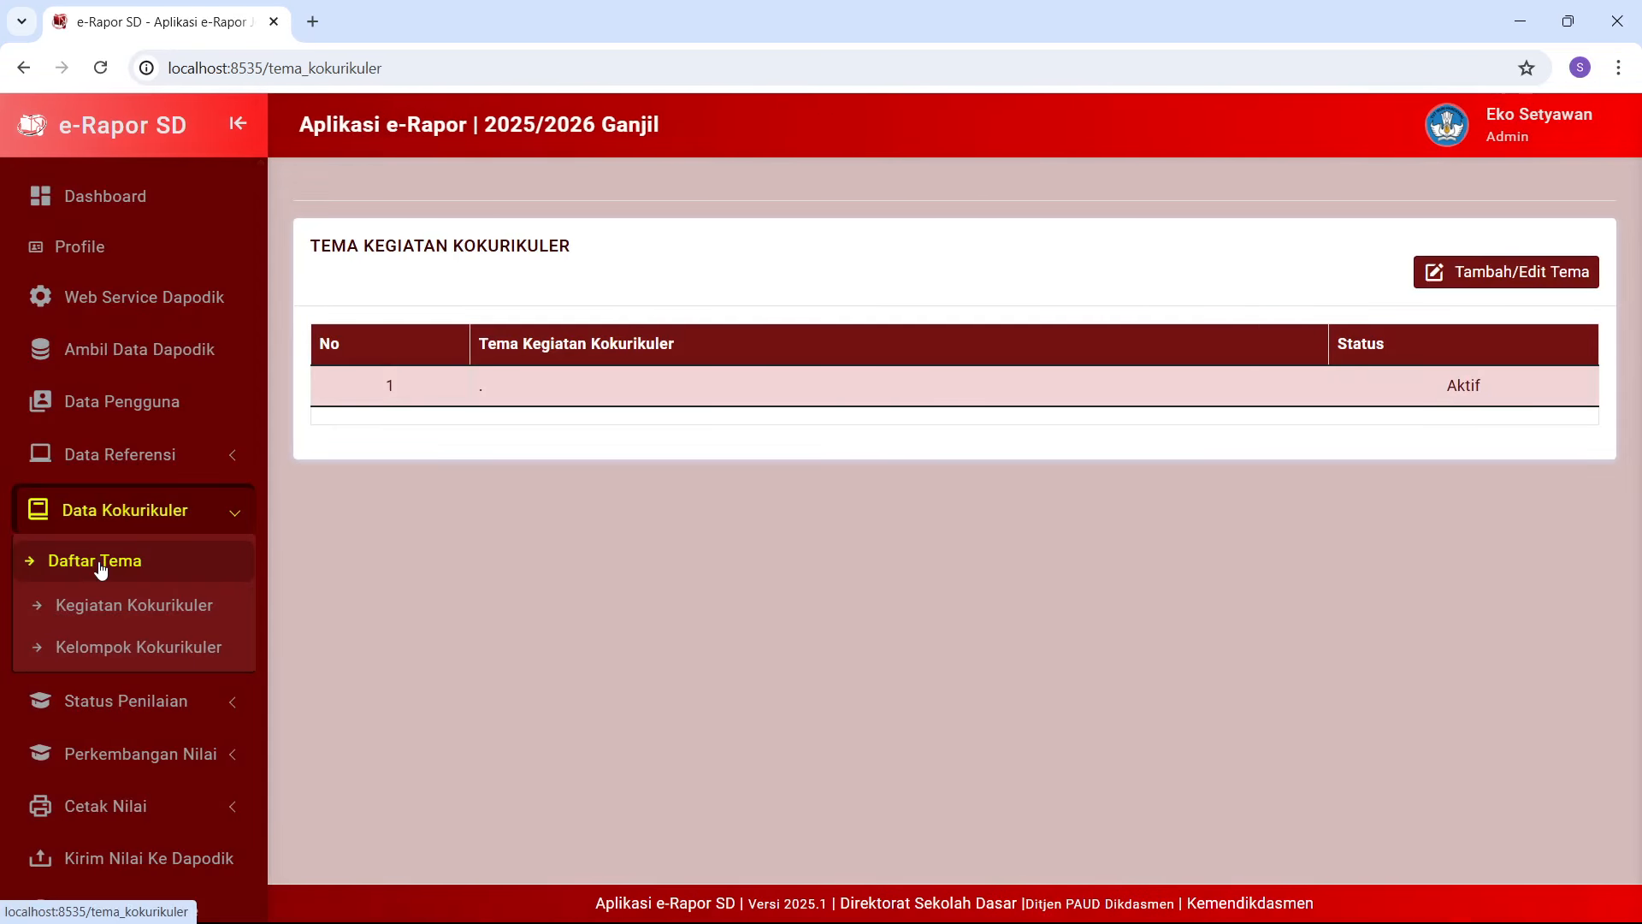
pyautogui.click(101, 566)
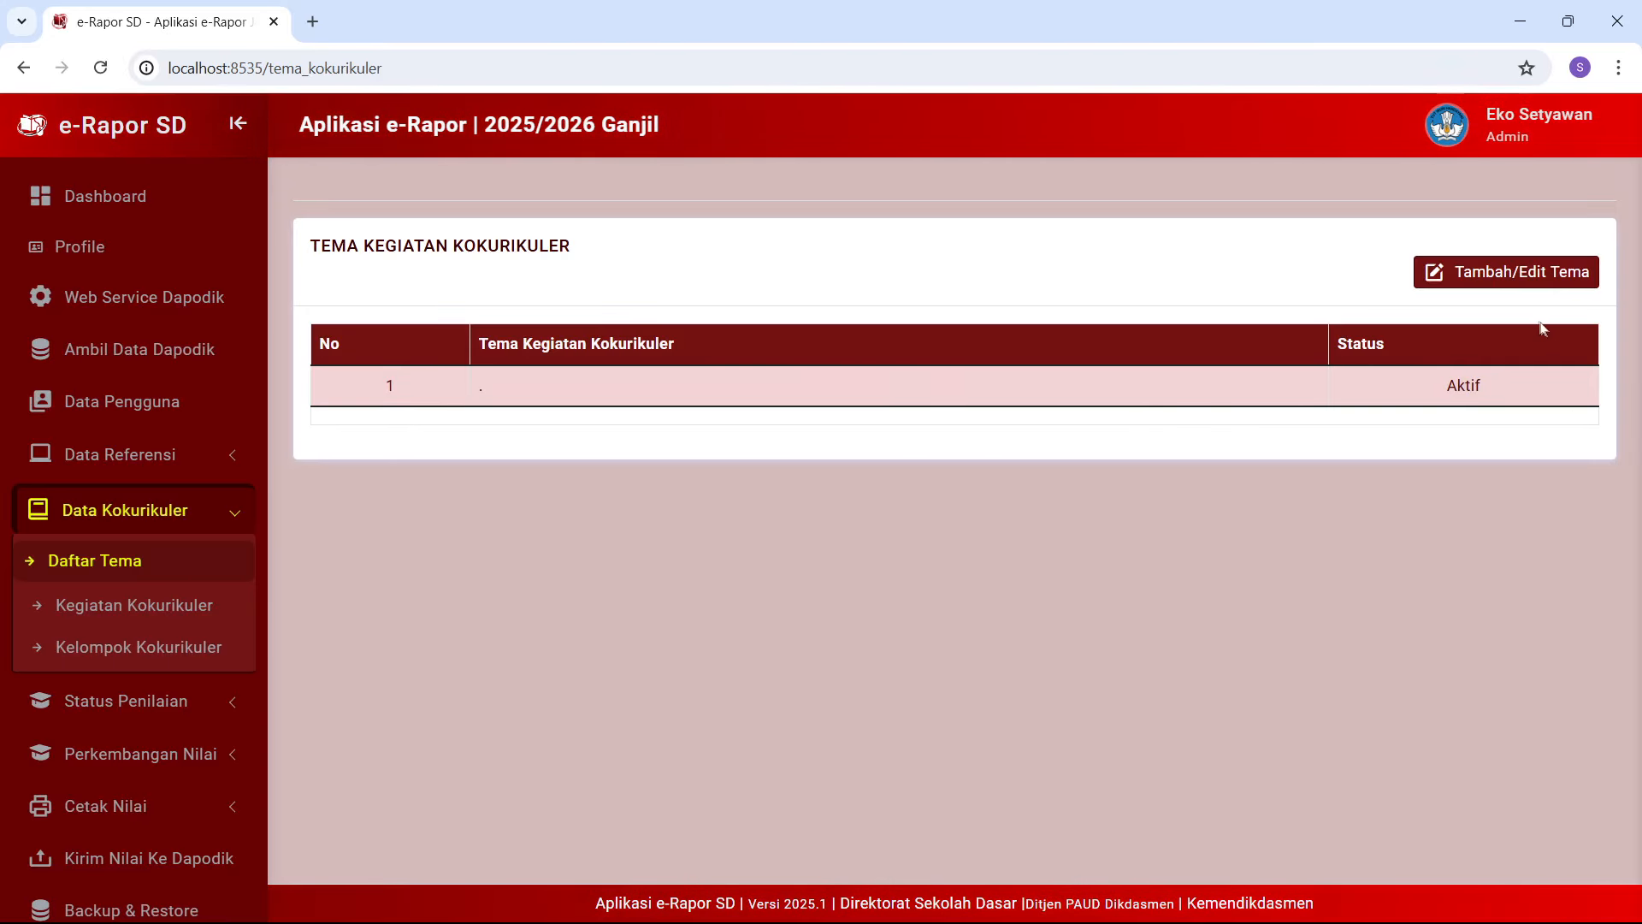
pyautogui.click(1525, 276)
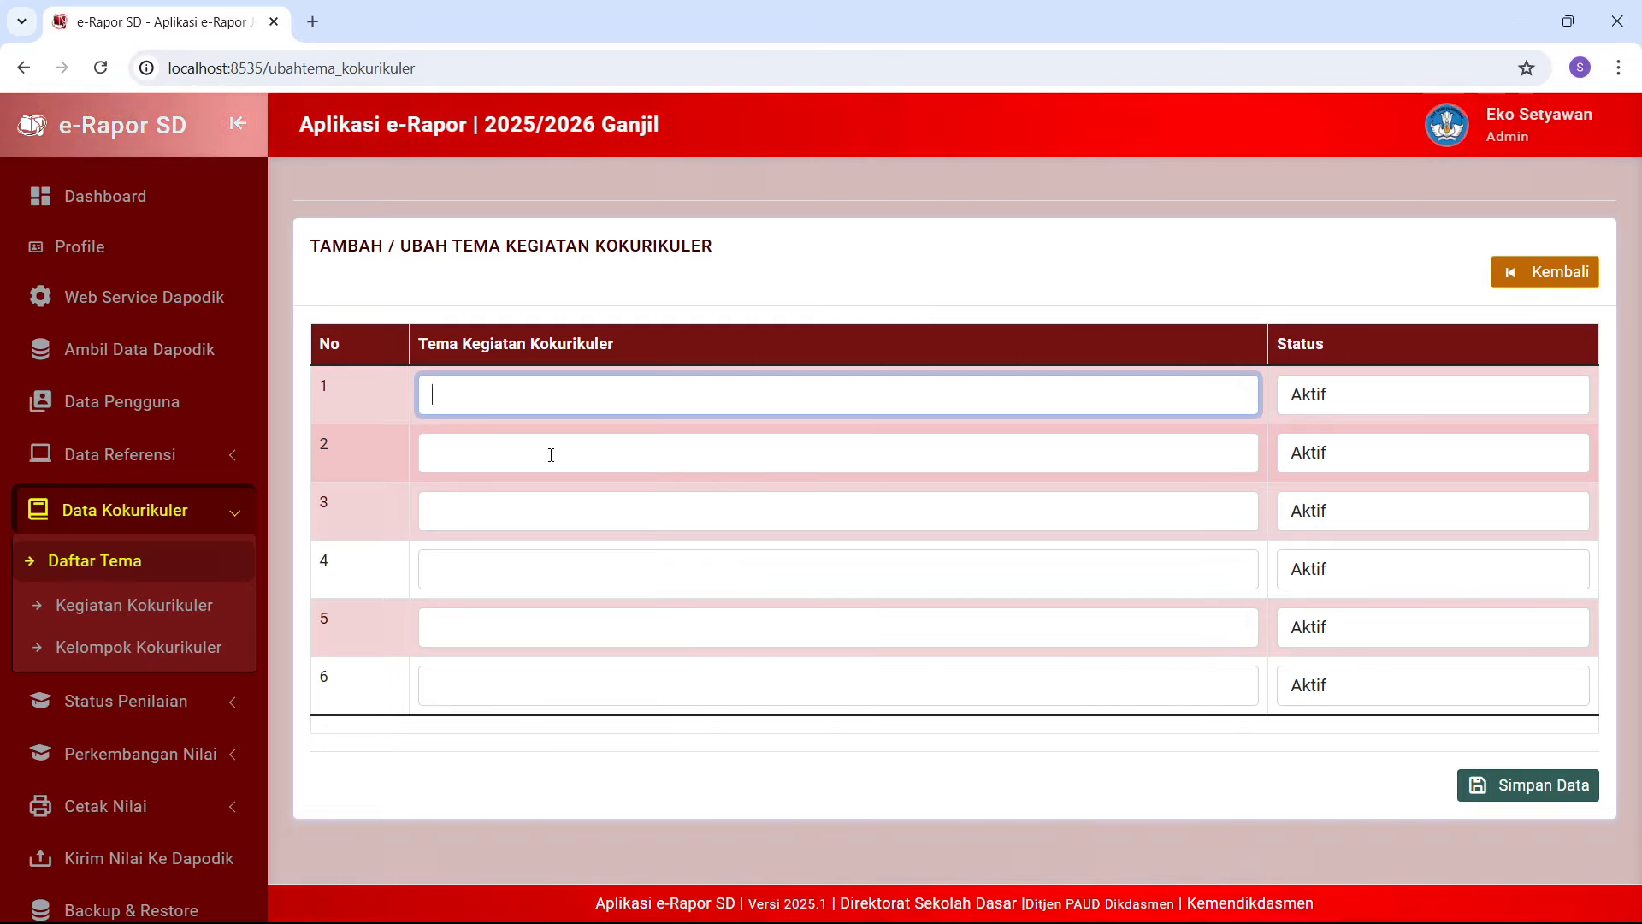
# Enter the themes "Tema Kokurikuler 1", "Tema Kokurikuler 2" and "Tema Kokurikuler 3" in the first three rows and save them
pyautogui.write('Tema ')
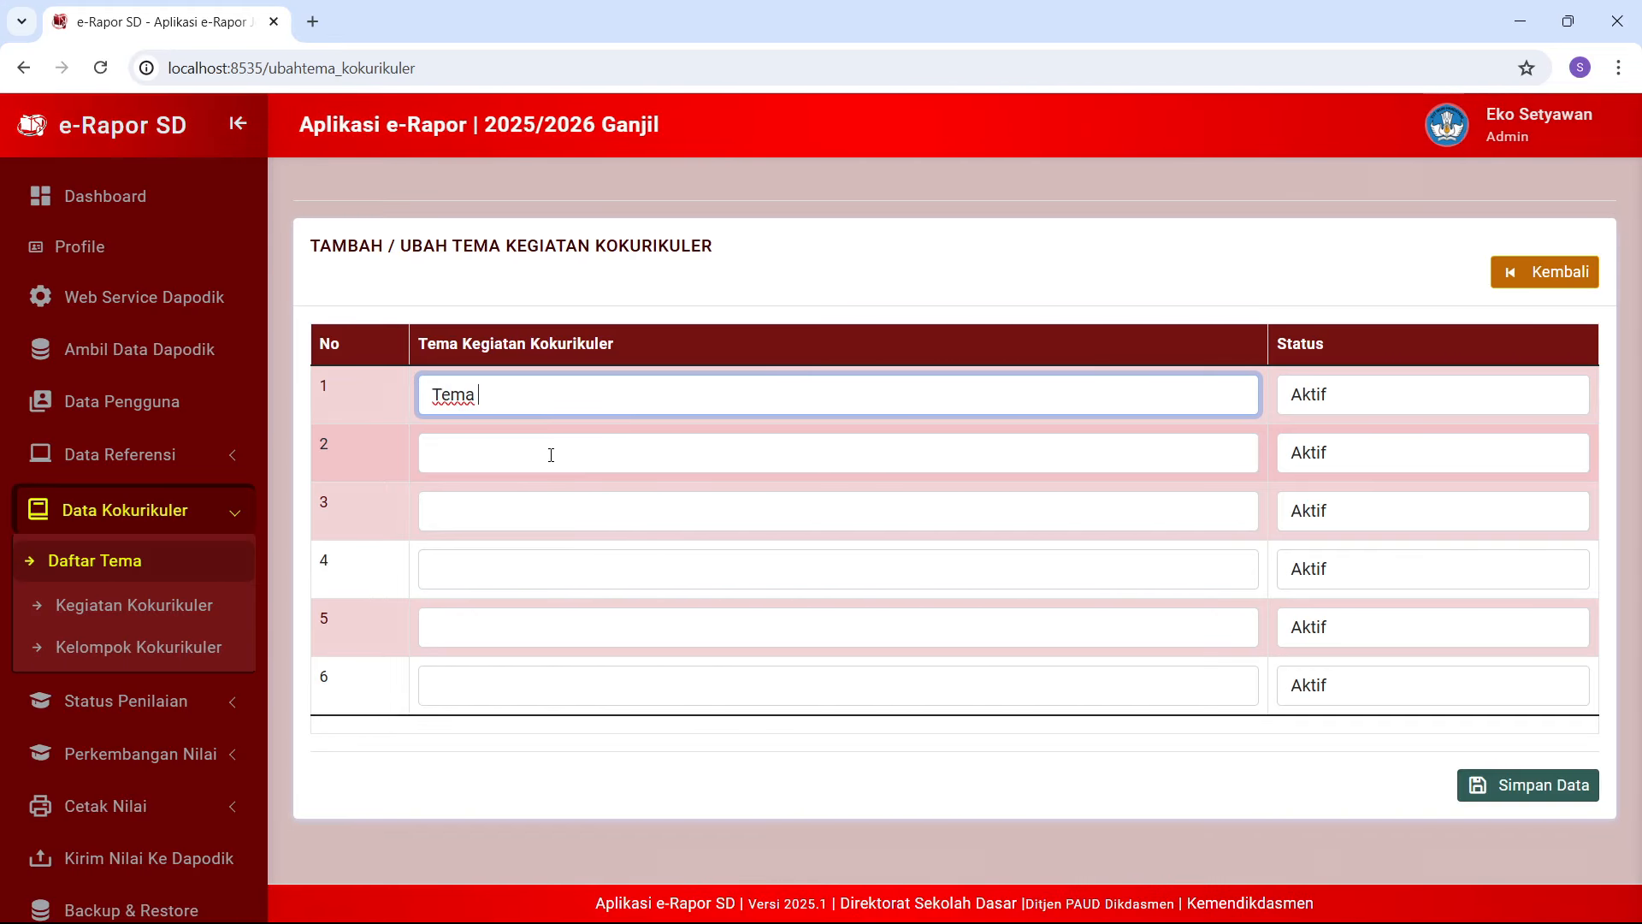
pyautogui.write('Kokurikuler 1')
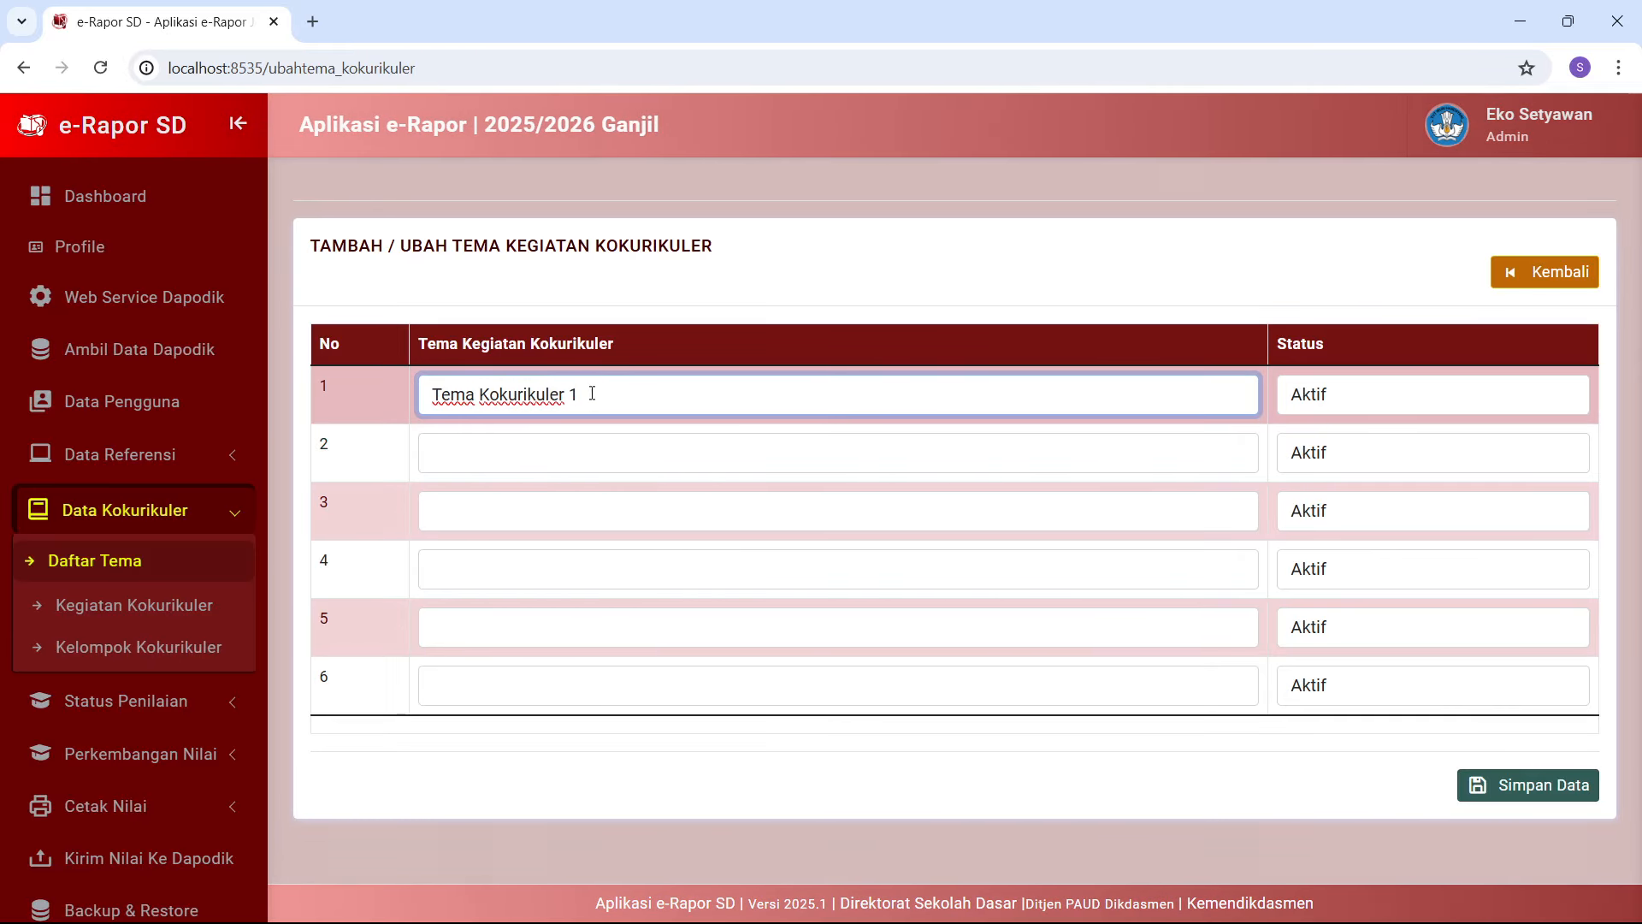
pyautogui.moveTo(417, 401); pyautogui.dragTo(383, 402)
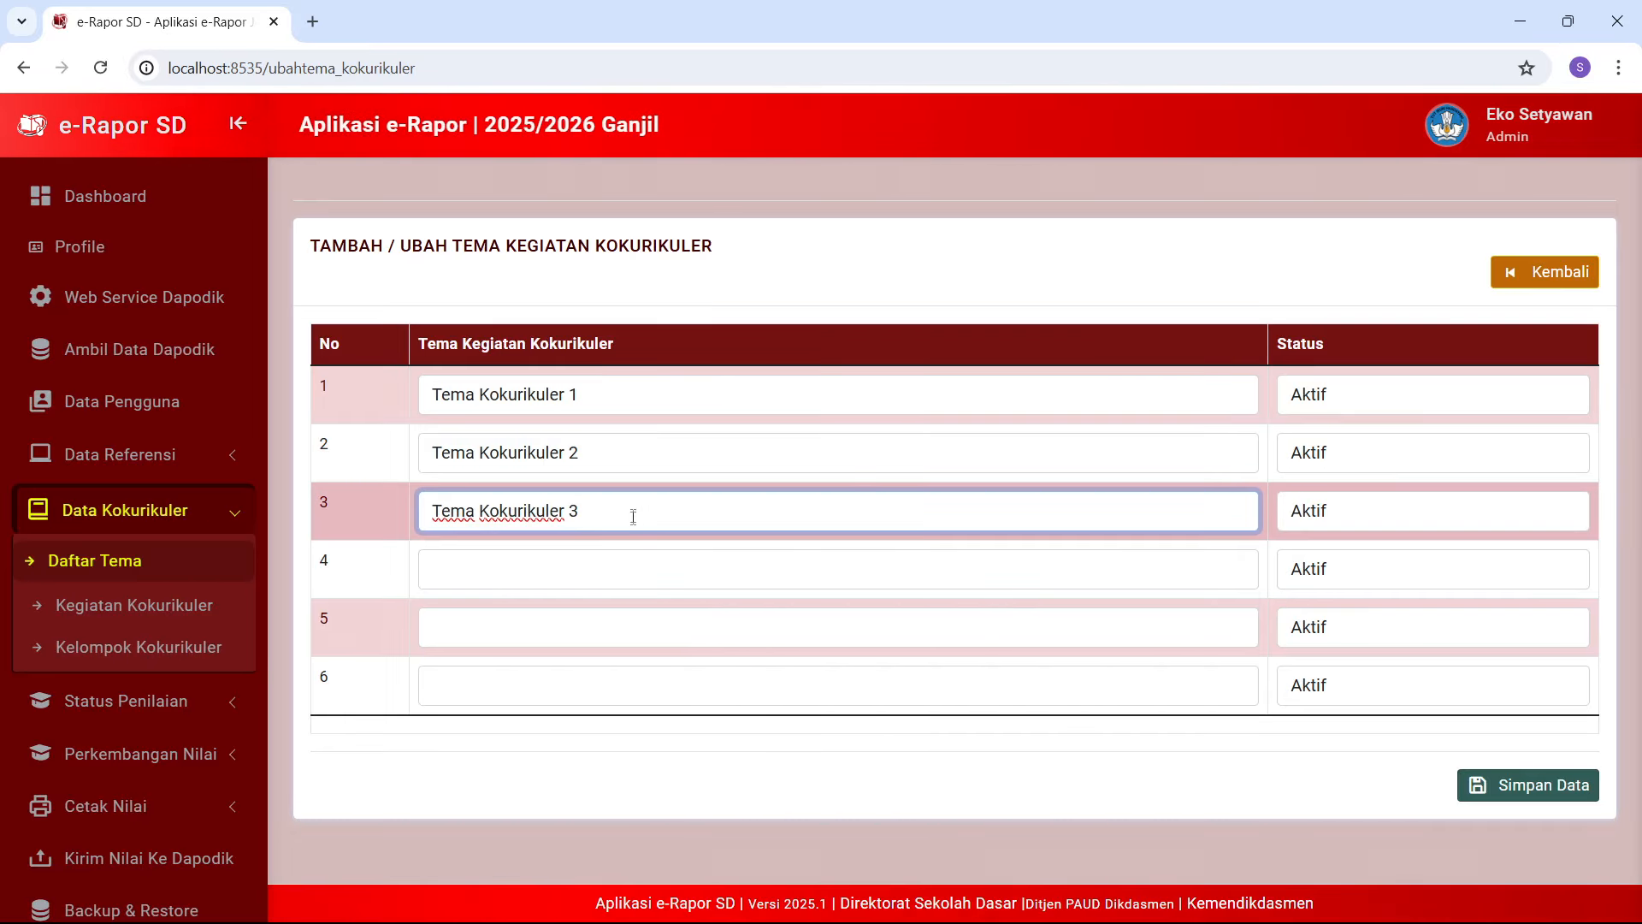
pyautogui.click(605, 397)
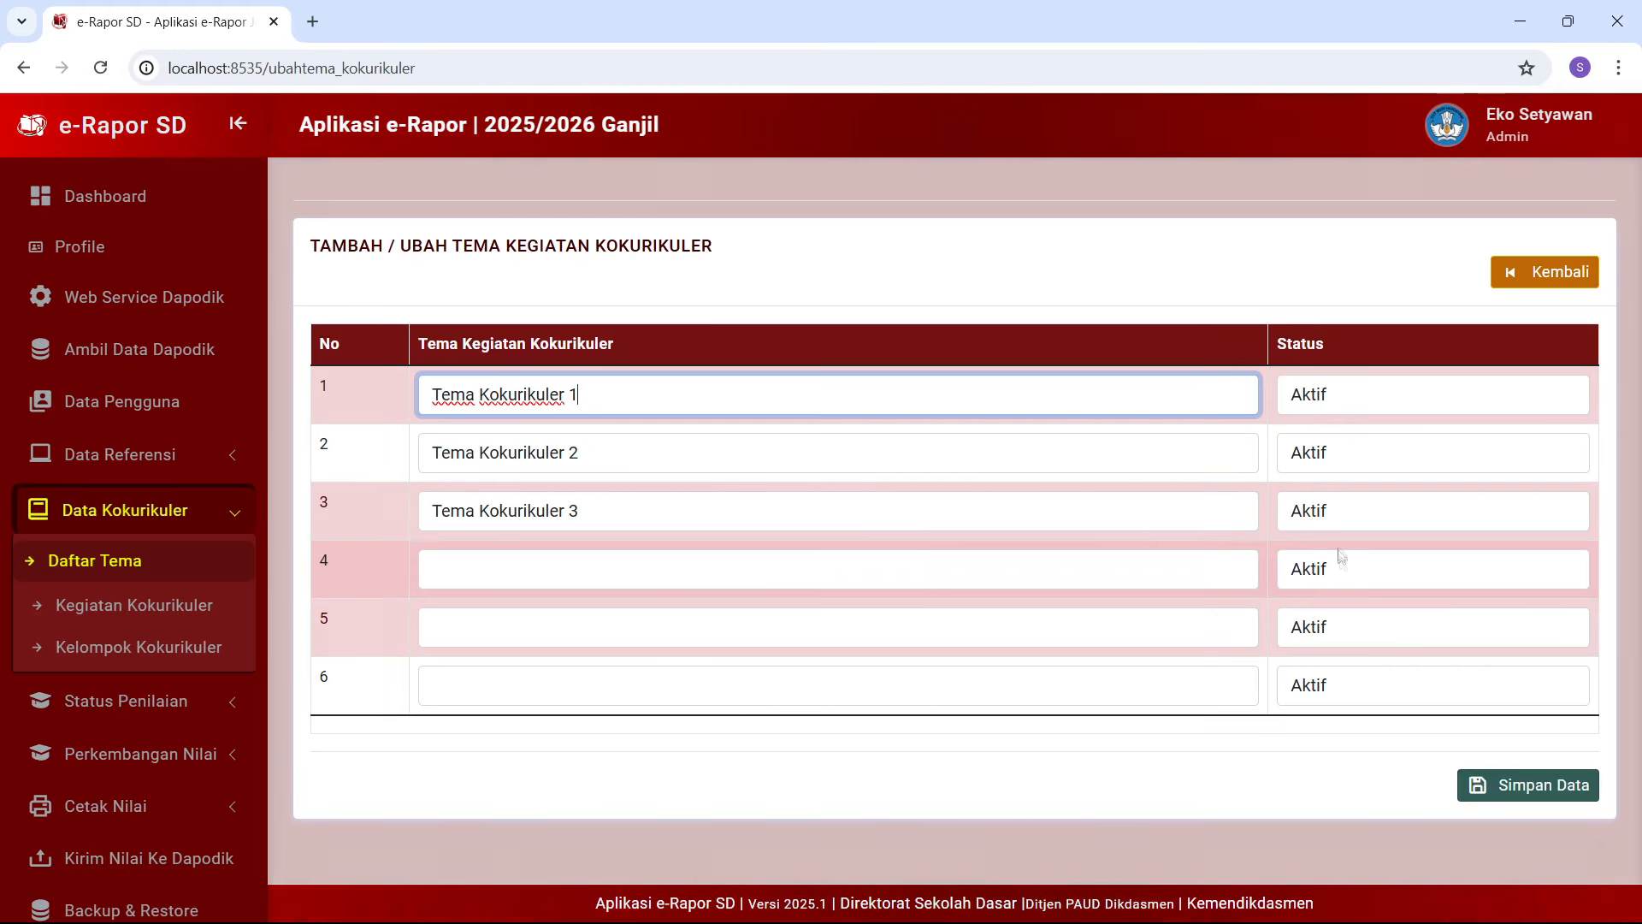
pyautogui.click(1510, 796)
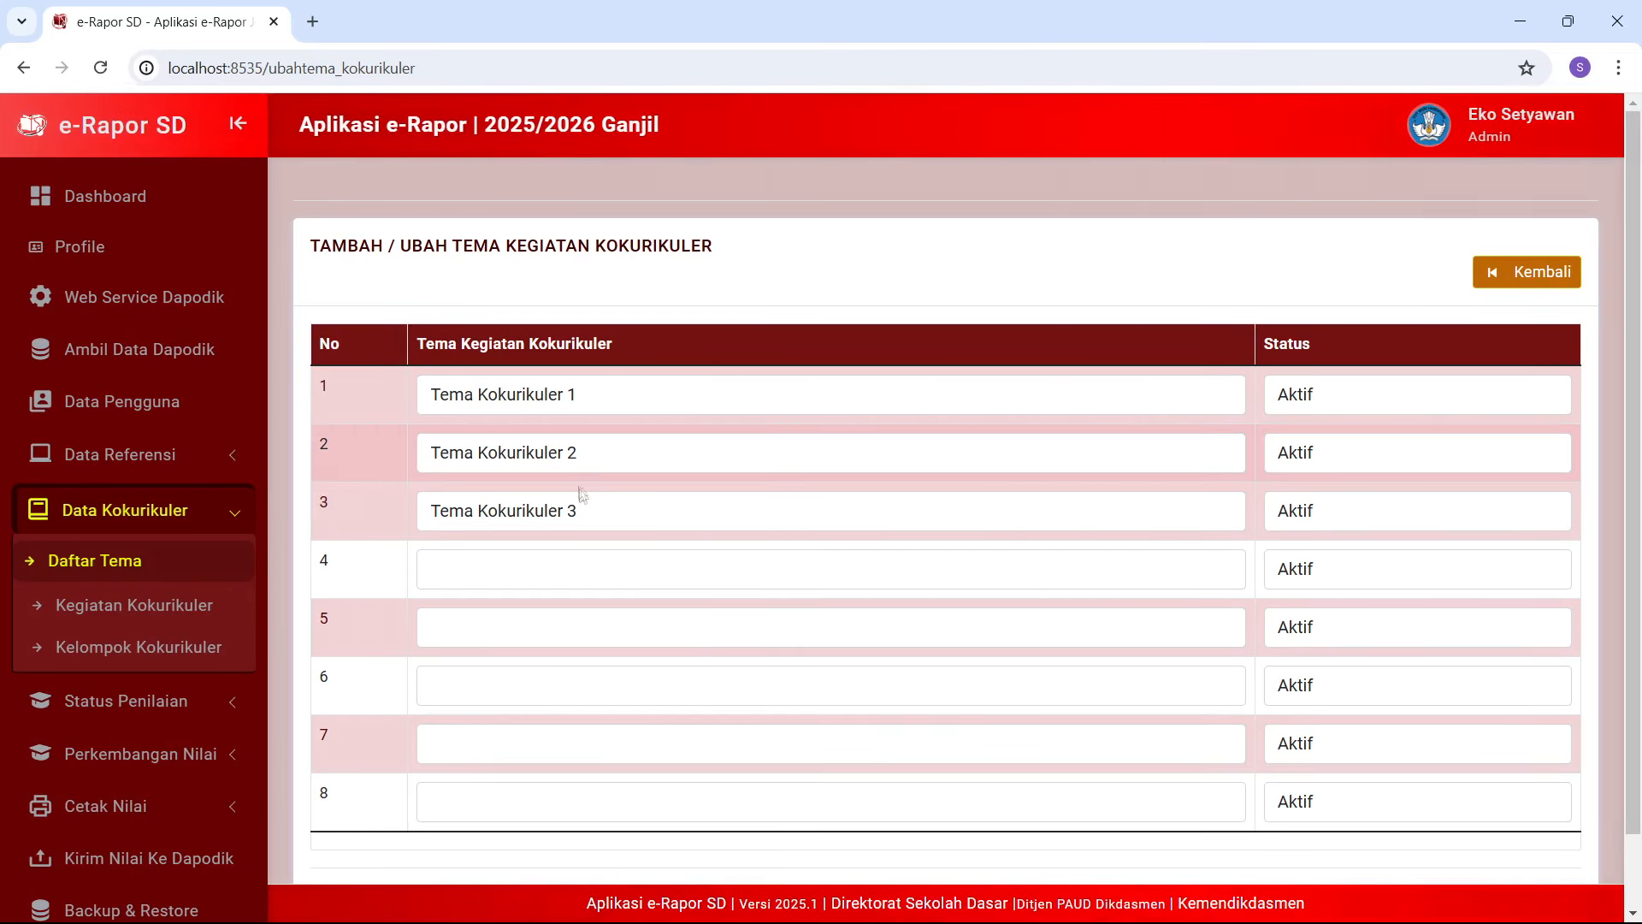
# Set the status of Tema Kokurikuler 3 to Tidak Aktif and save the theme list
pyautogui.click(1290, 511)
pyautogui.click(1292, 564)
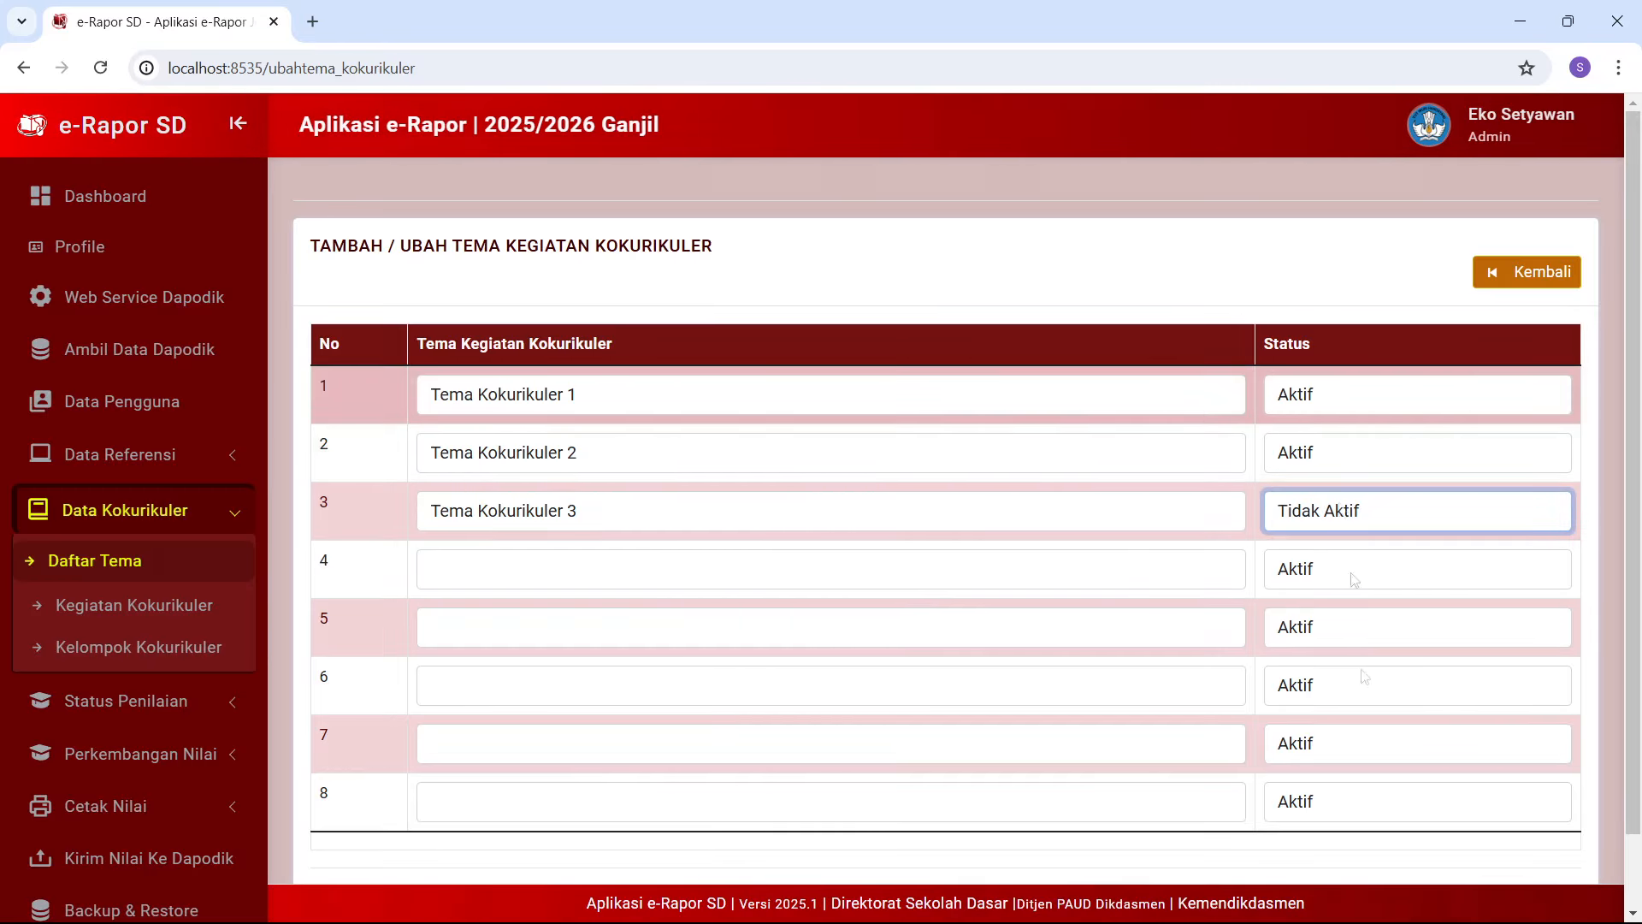
pyautogui.scroll(-2, 1363, 736)
pyautogui.click(1488, 821)
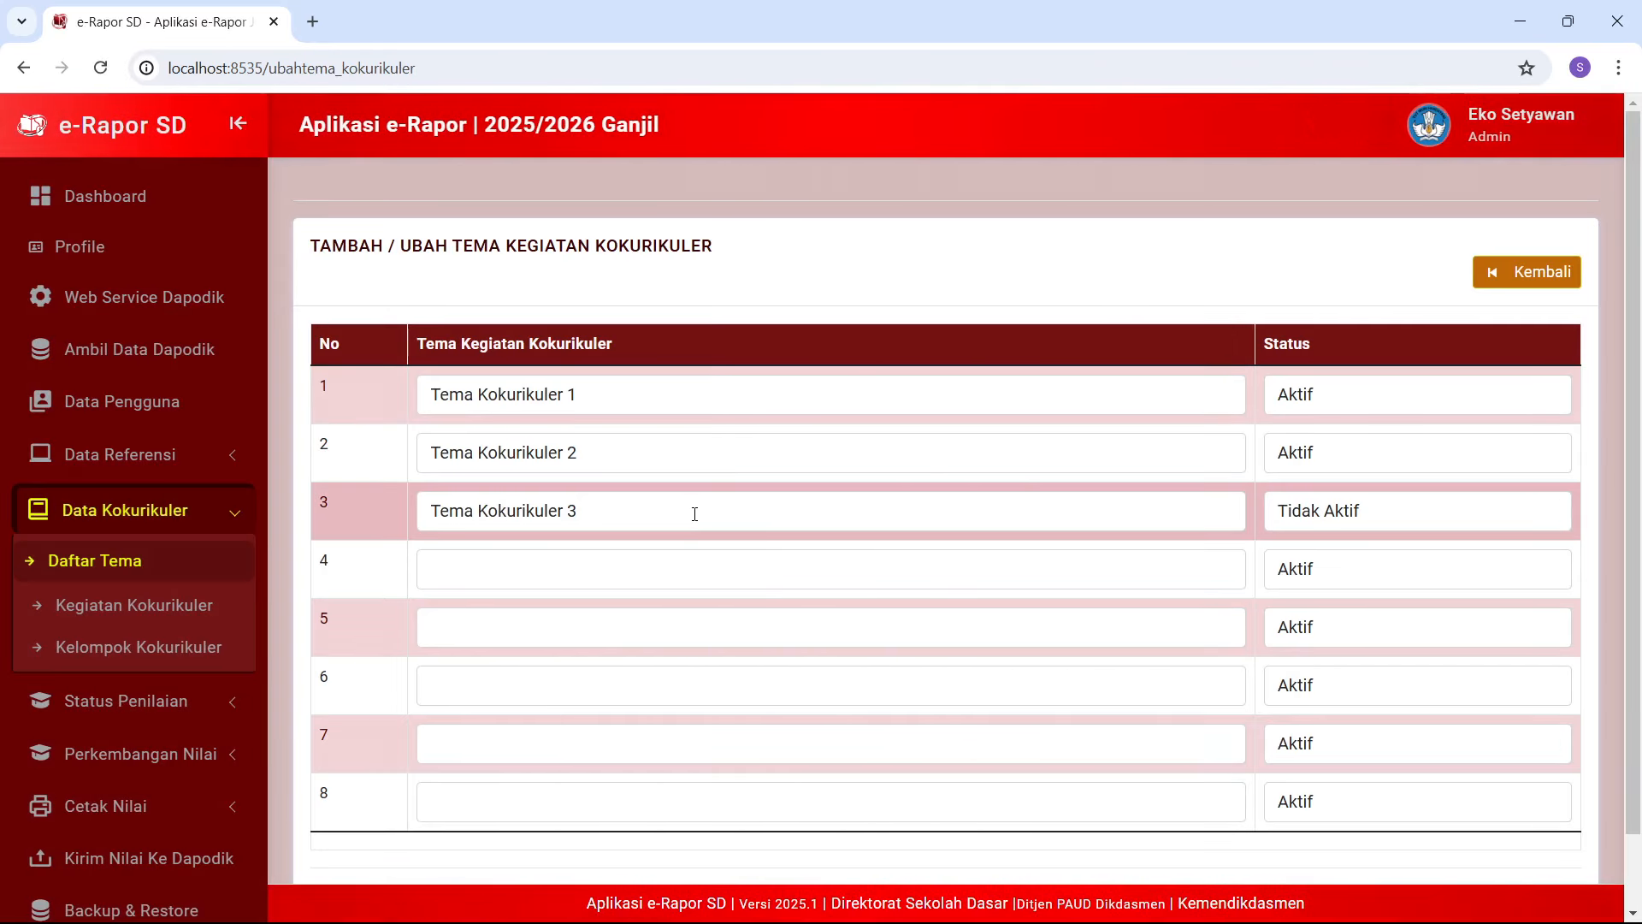
# Try to remove Tema Kokurikuler 3 by clearing its name in the third row and saving the list
pyautogui.moveTo(695, 514); pyautogui.dragTo(536, 501)
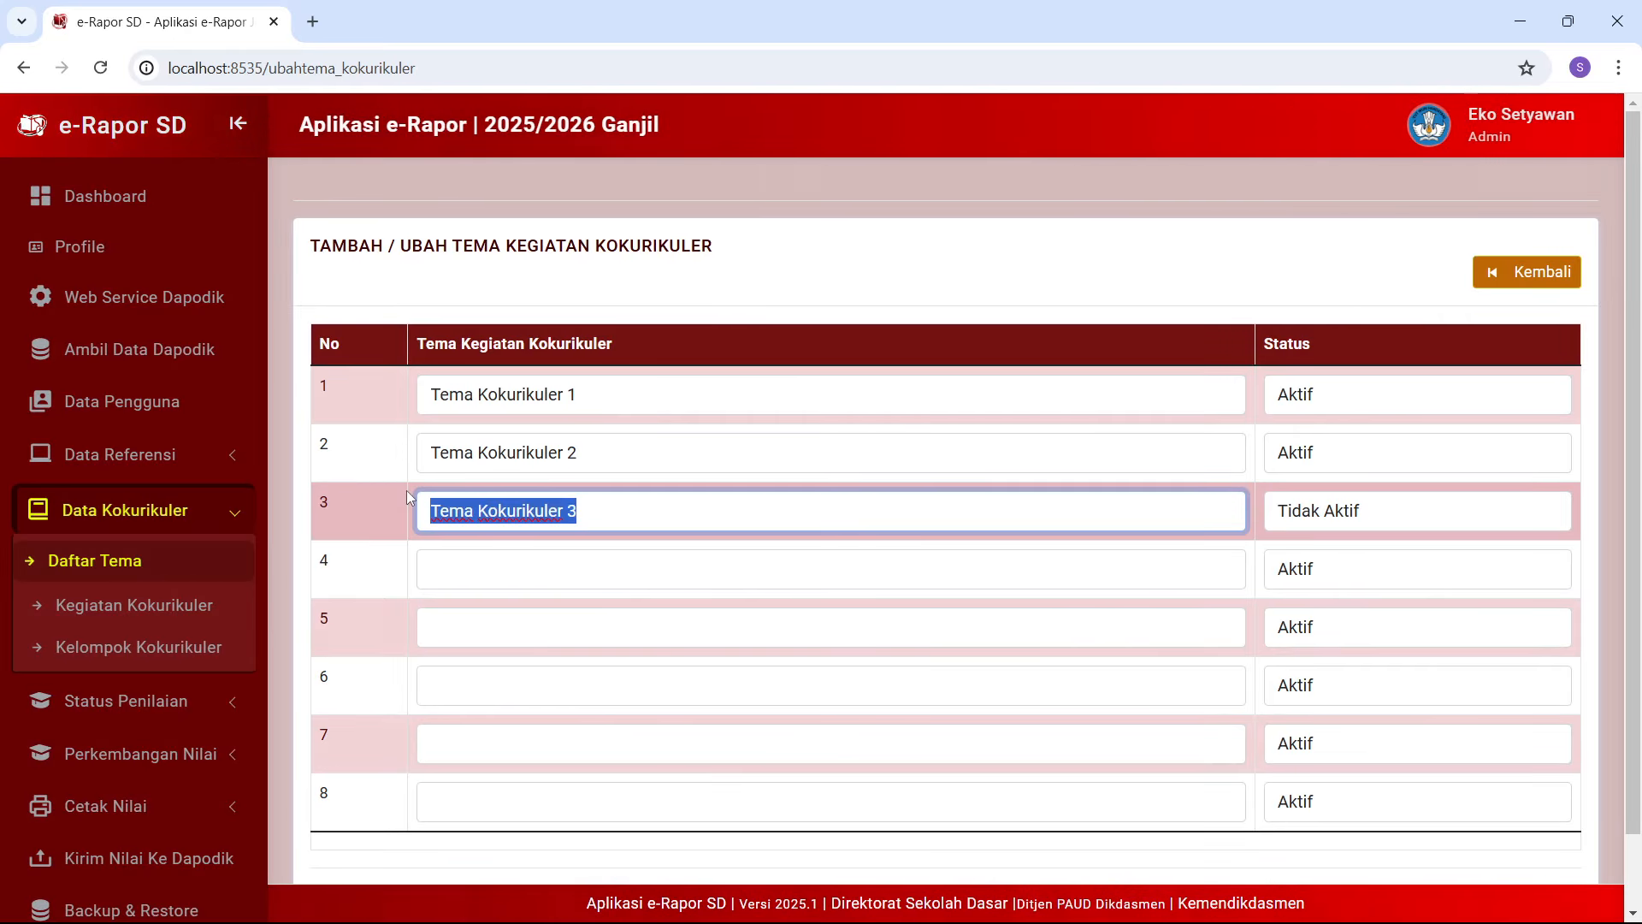
pyautogui.press('BackSpace')
pyautogui.scroll(-1, 605, 579)
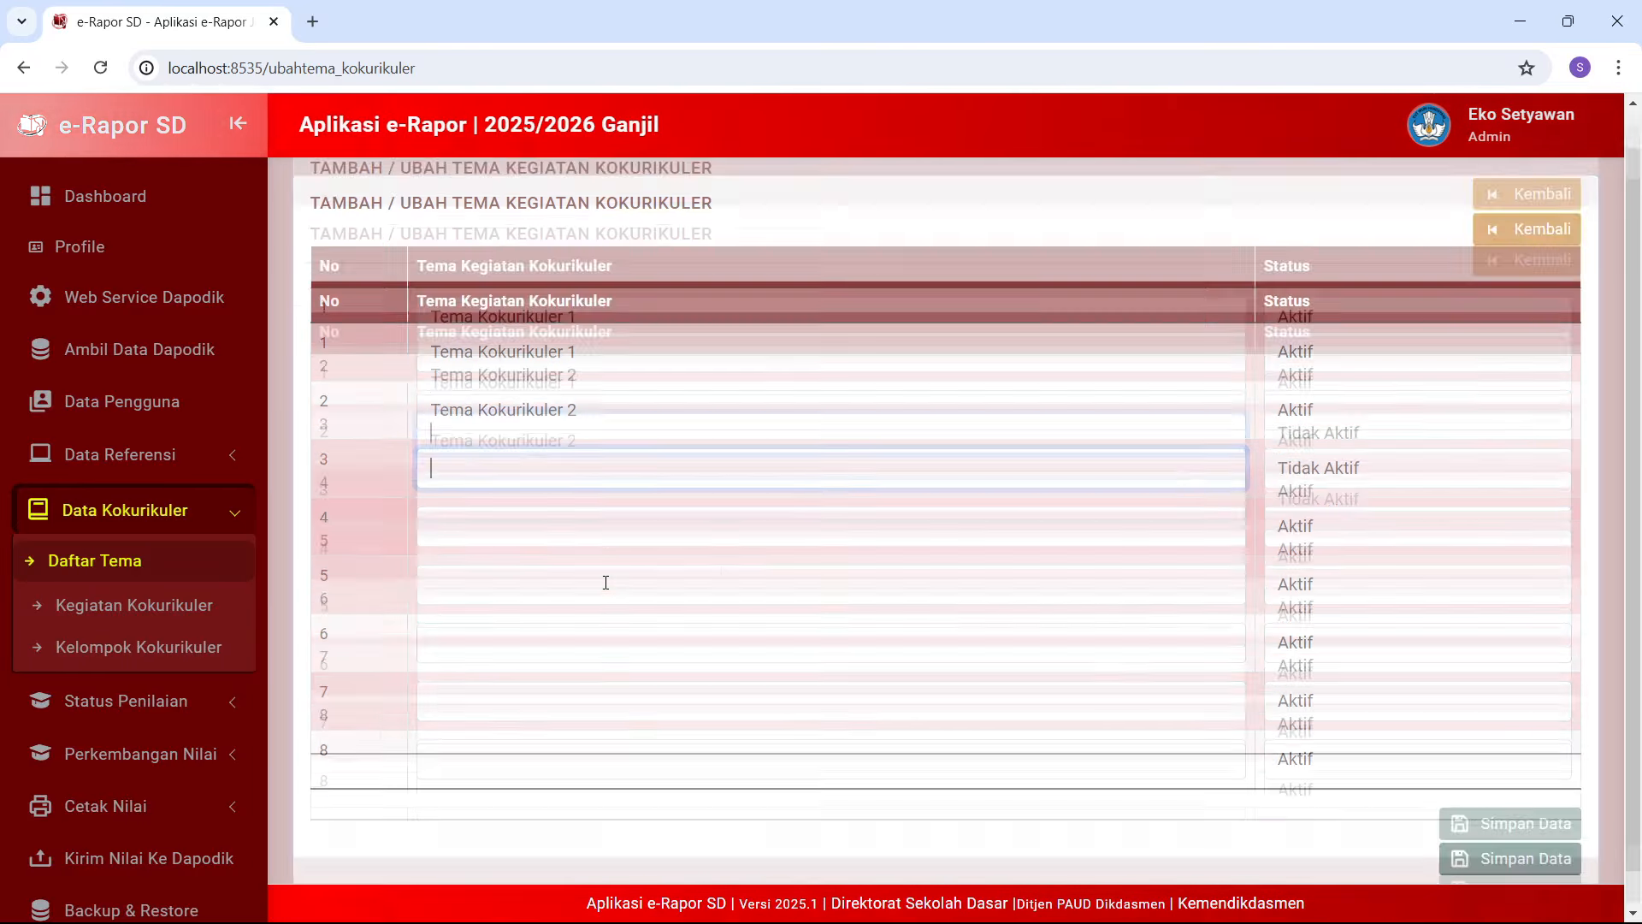
pyautogui.scroll(1, 1063, 574)
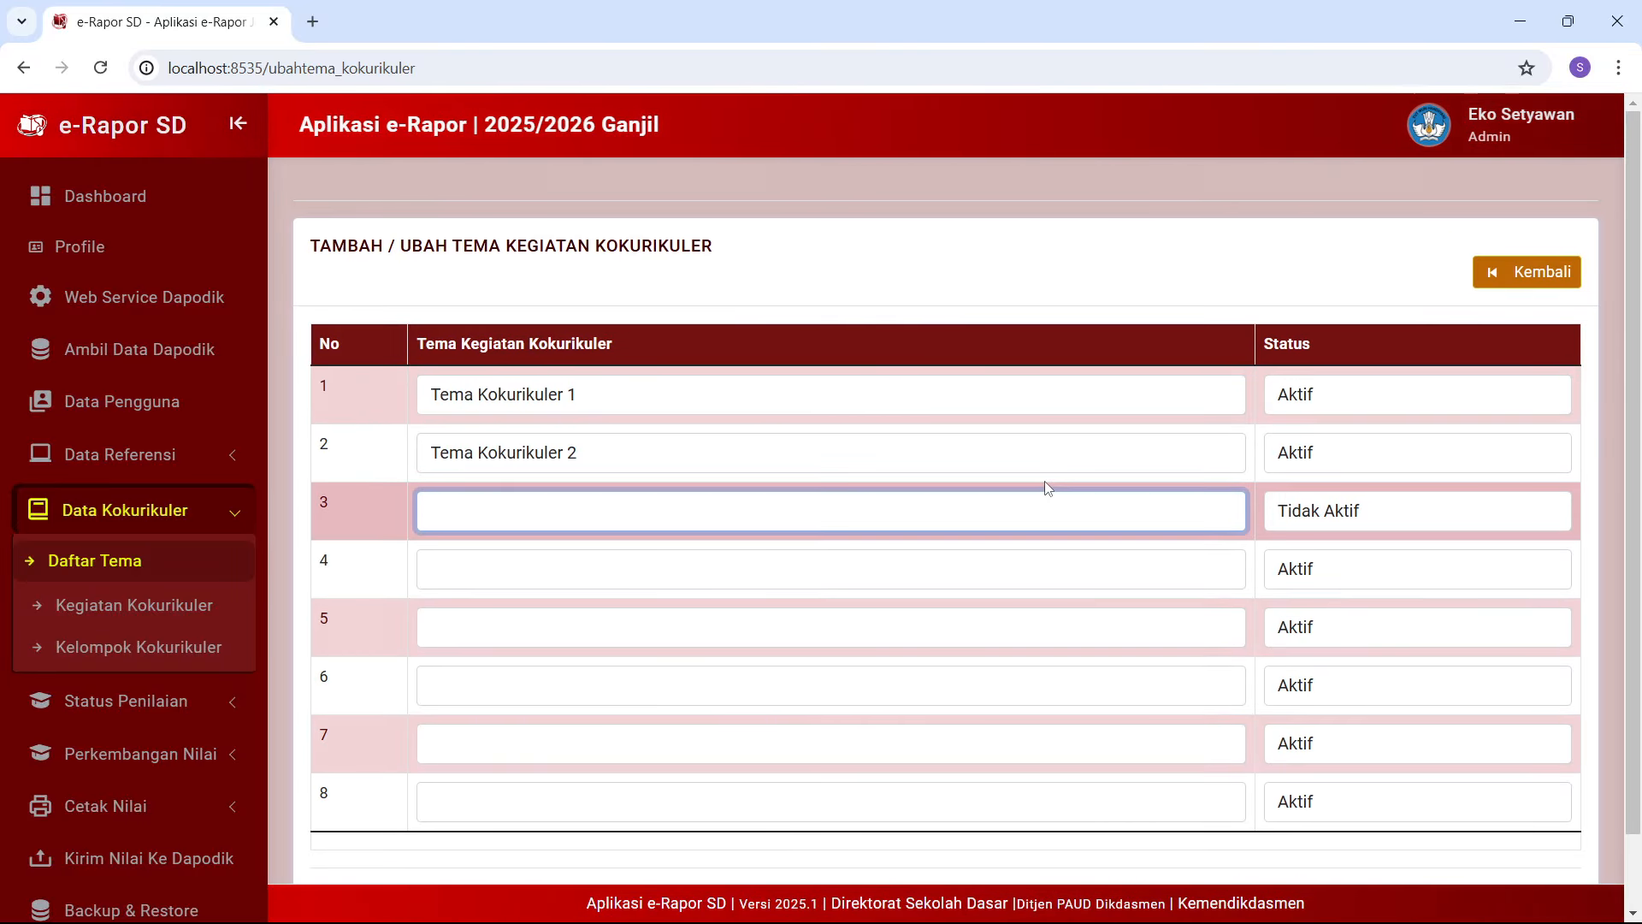
pyautogui.scroll(-1, 1198, 587)
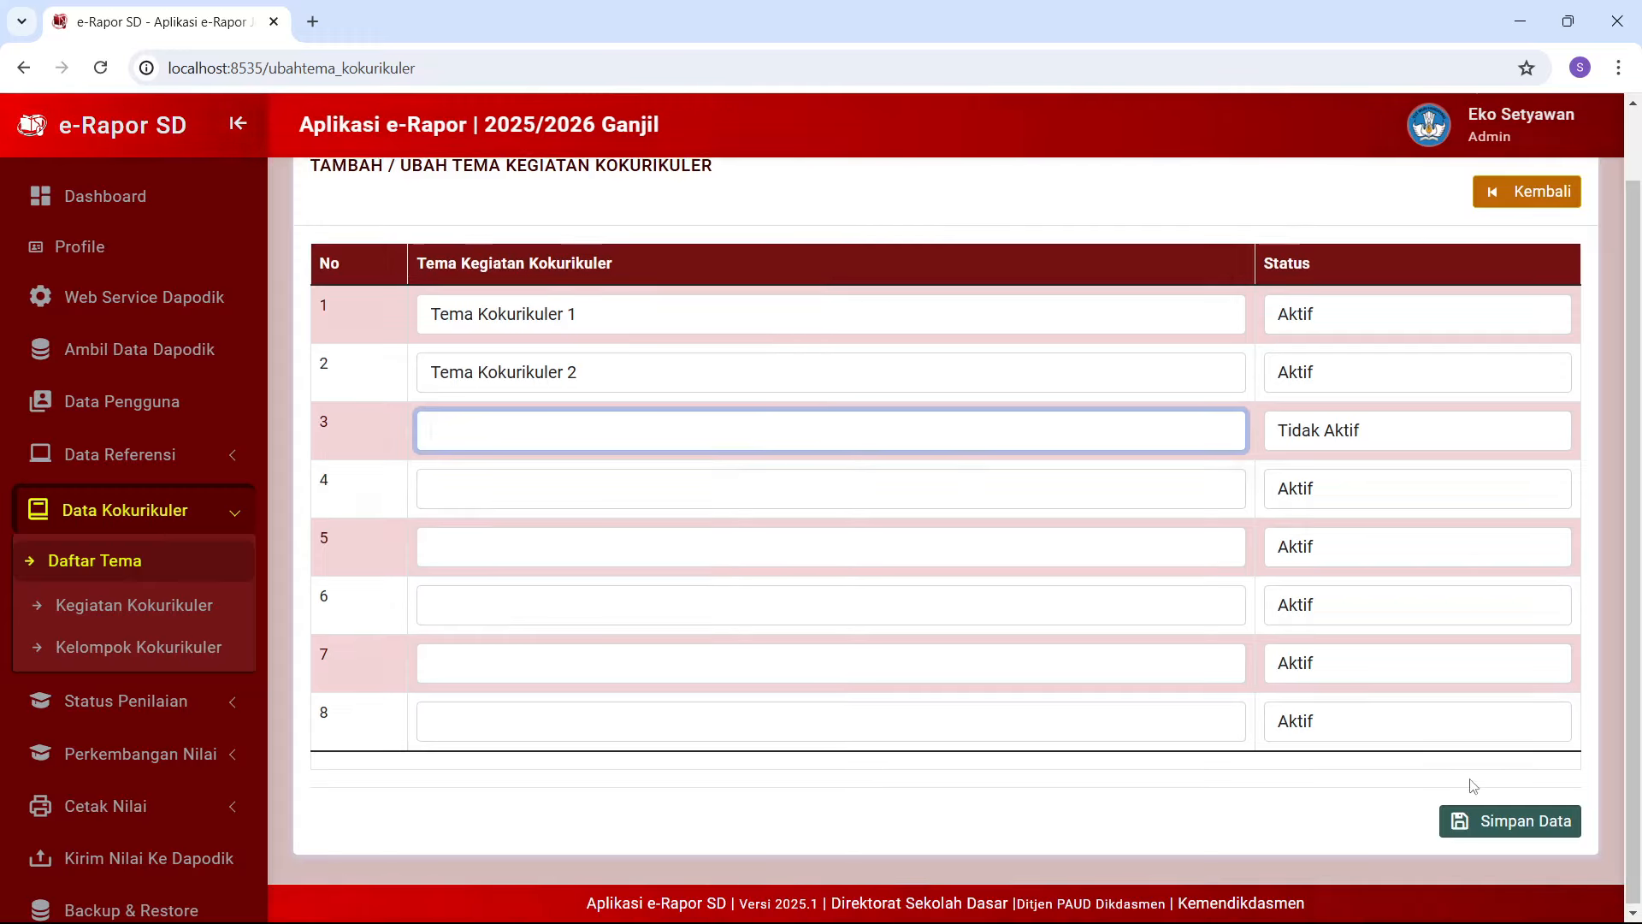
pyautogui.click(1501, 842)
pyautogui.click(1482, 823)
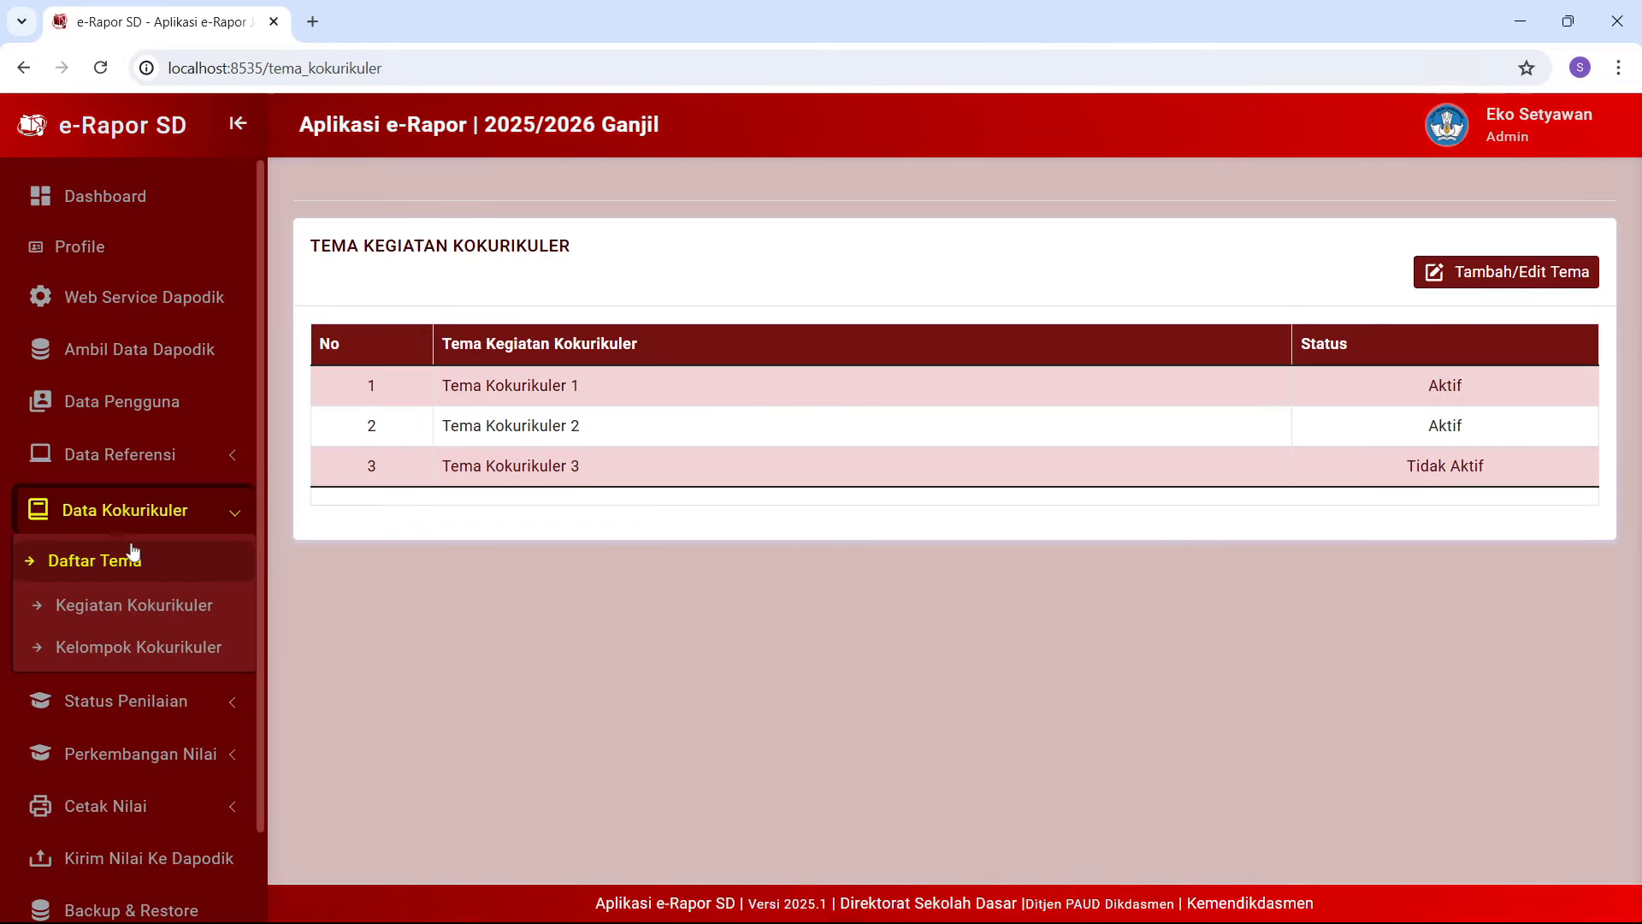
# Open the co-curricular activity data (Kegiatan Kokurikuler) for Tema Kokurikuler 1, phase A
pyautogui.click(93, 612)
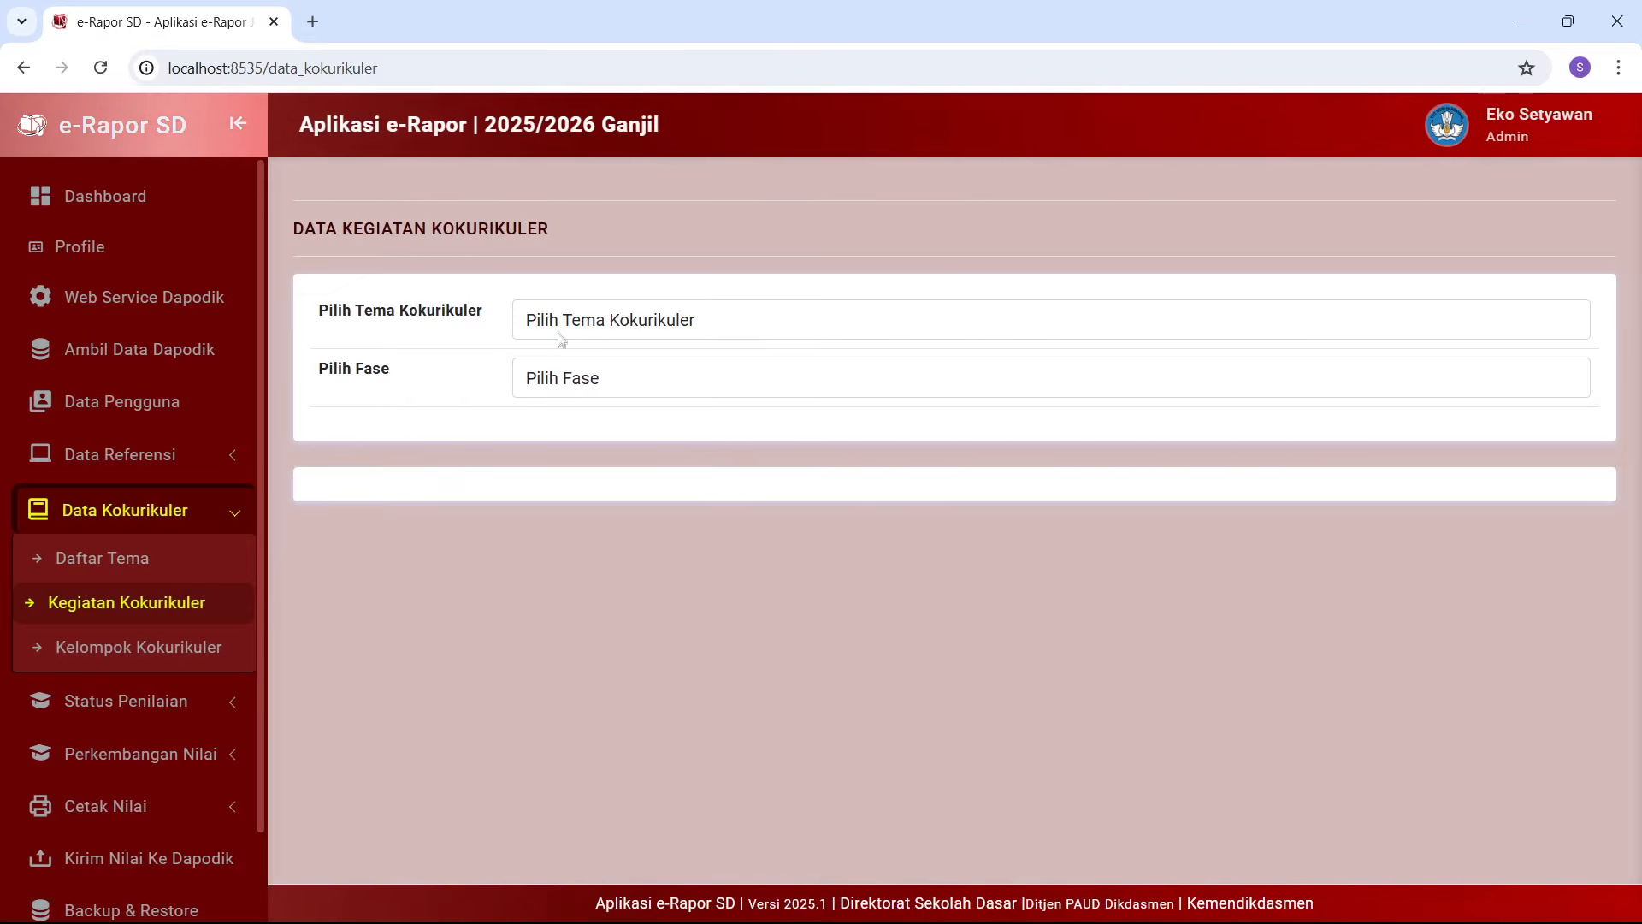
pyautogui.click(559, 334)
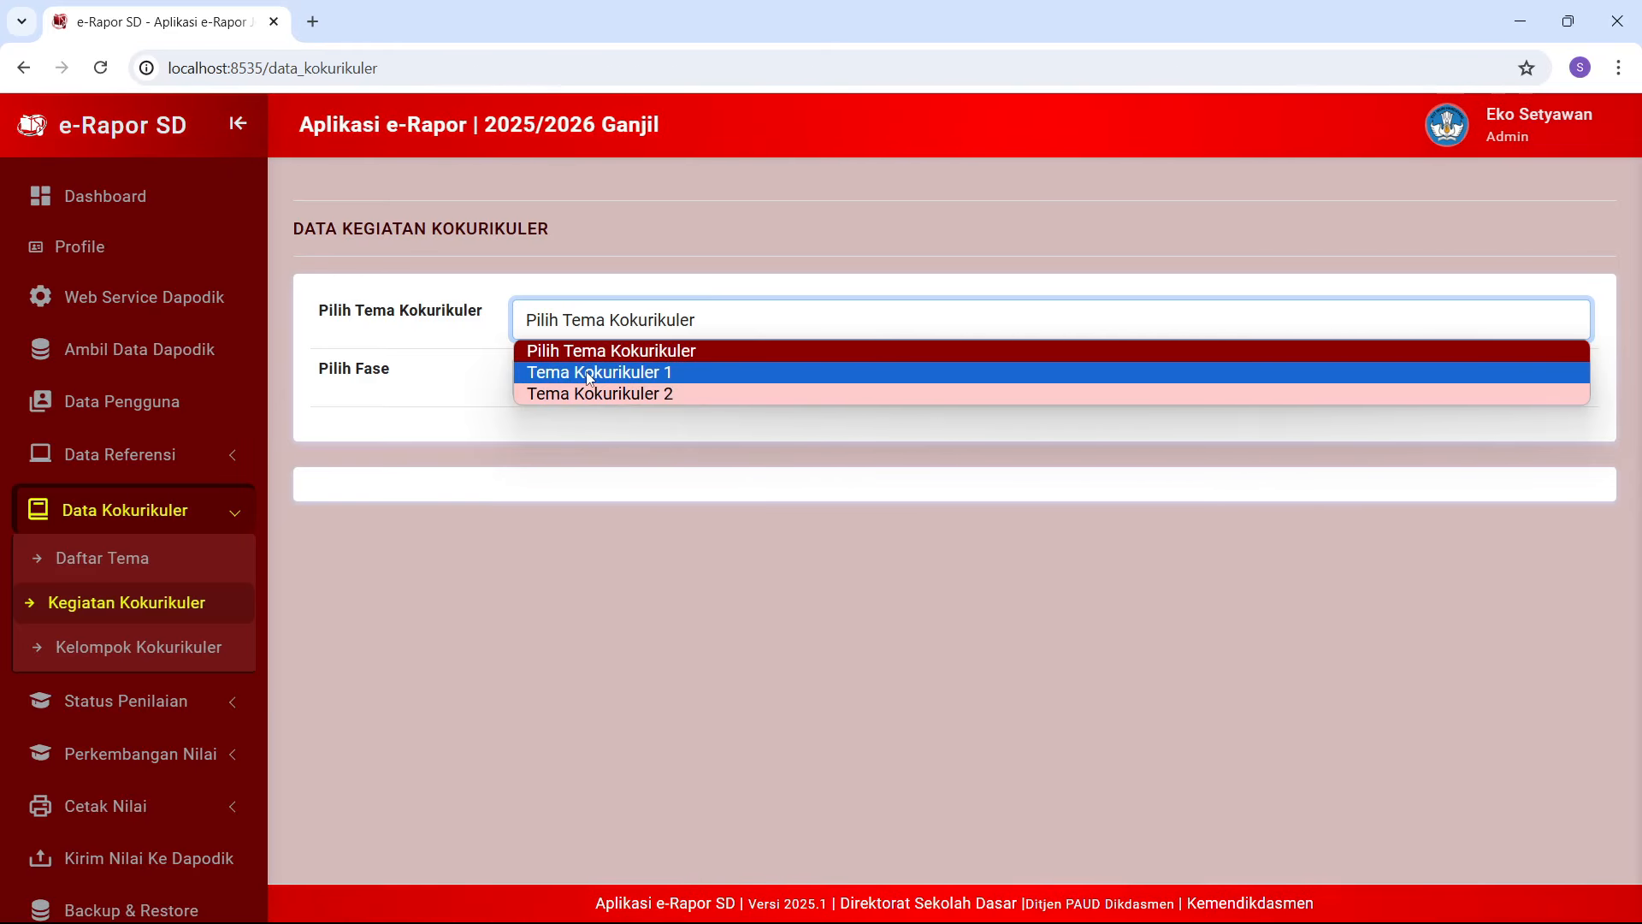
pyautogui.click(590, 374)
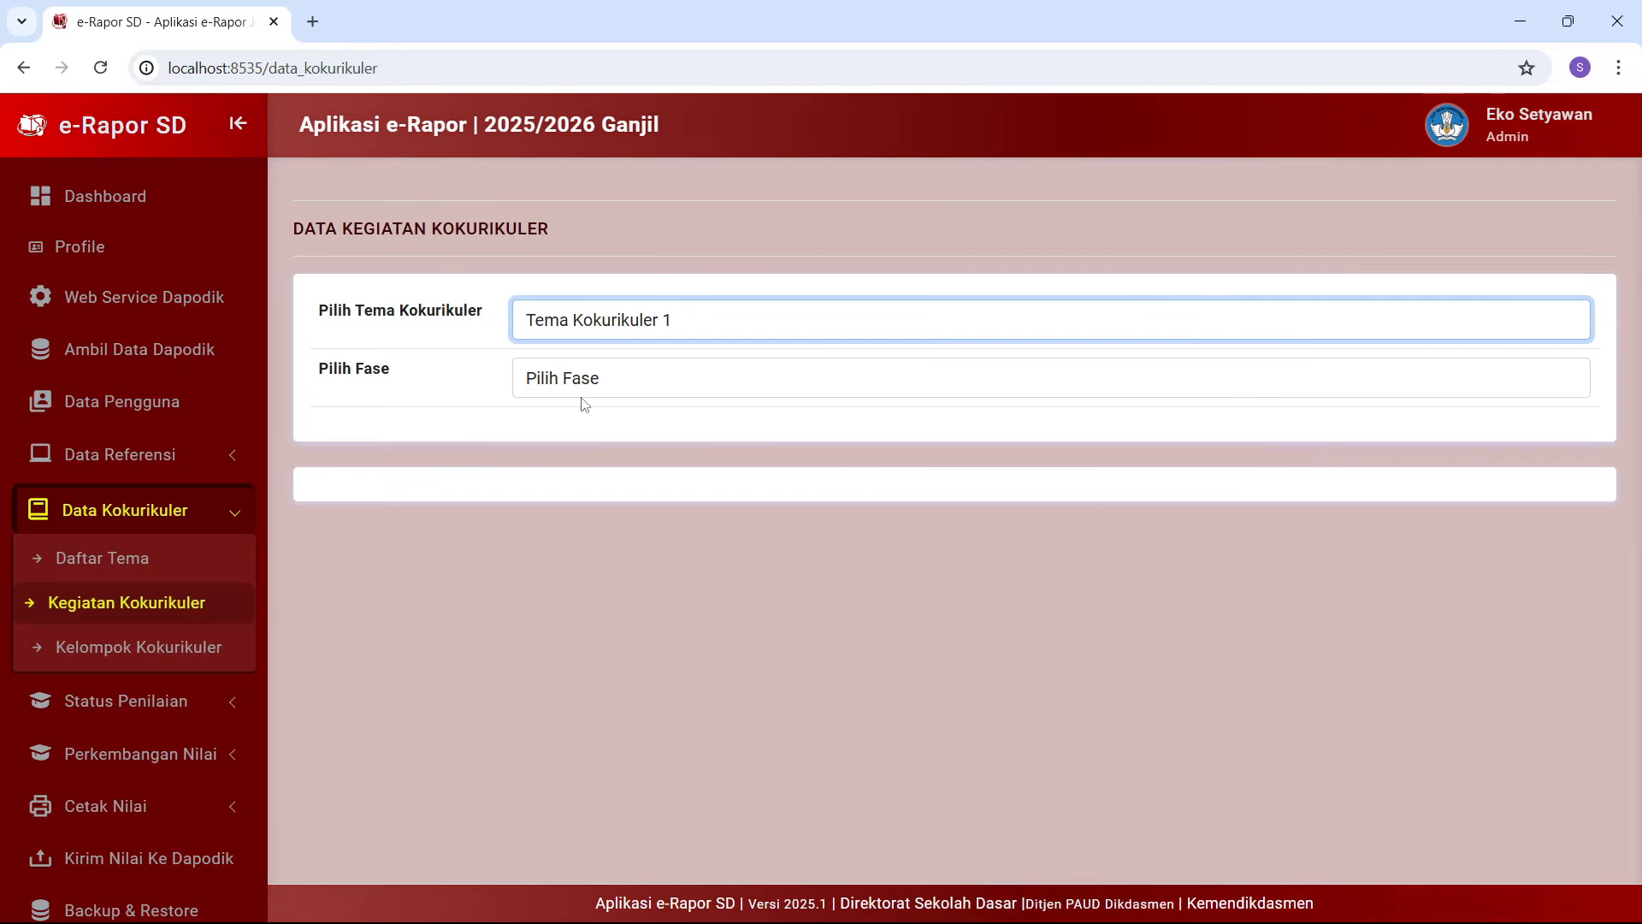
pyautogui.click(572, 380)
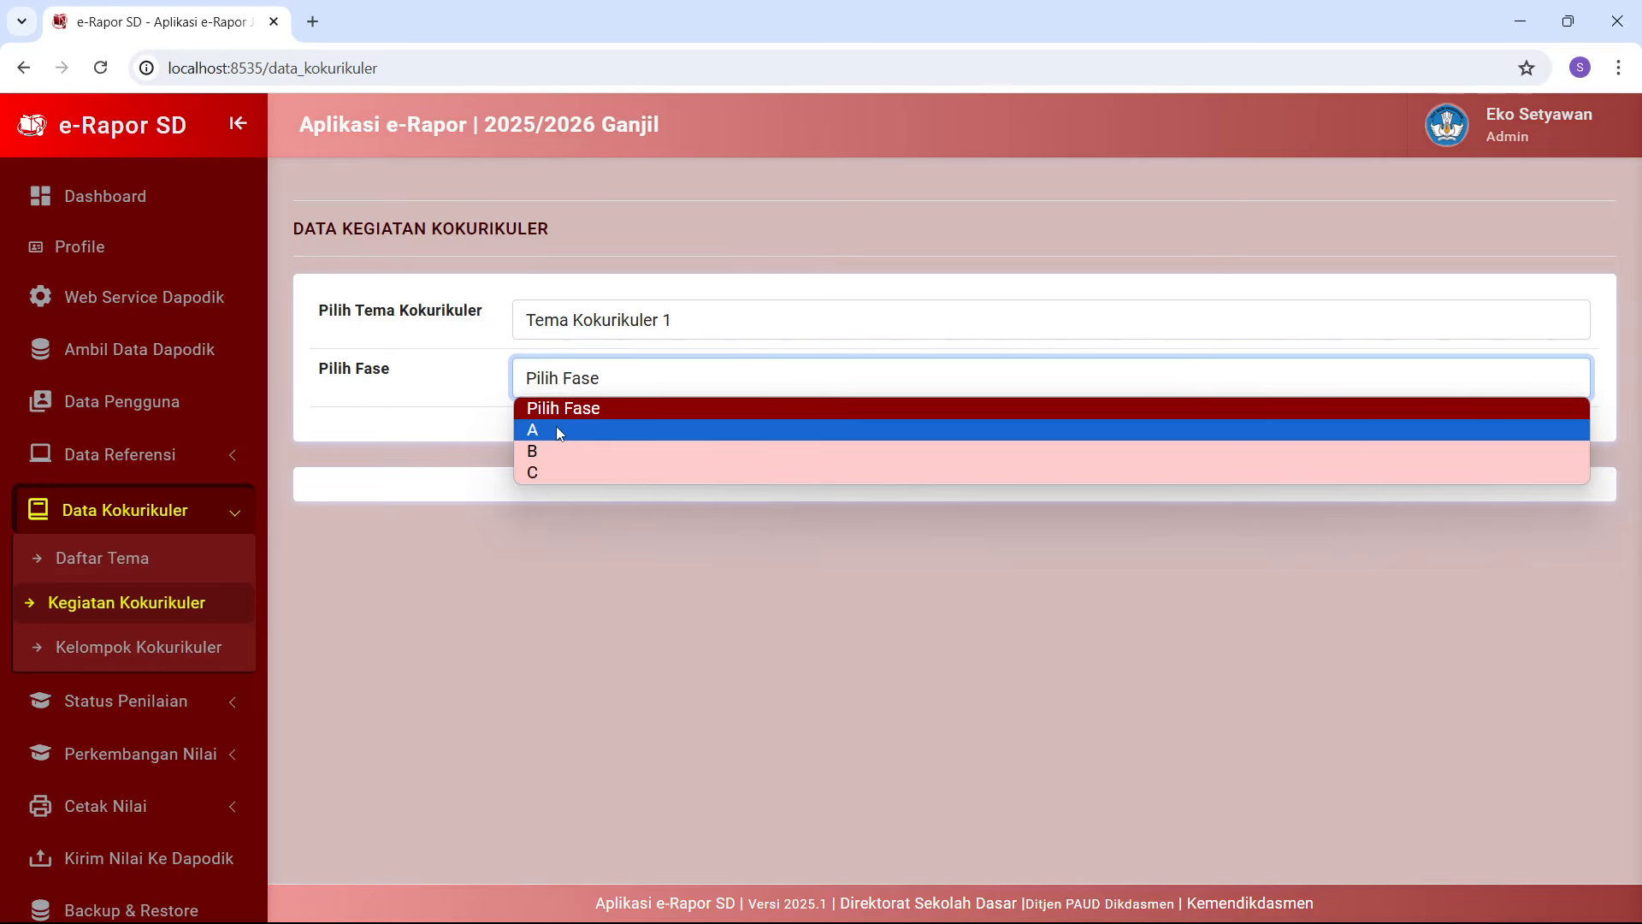
pyautogui.click(558, 430)
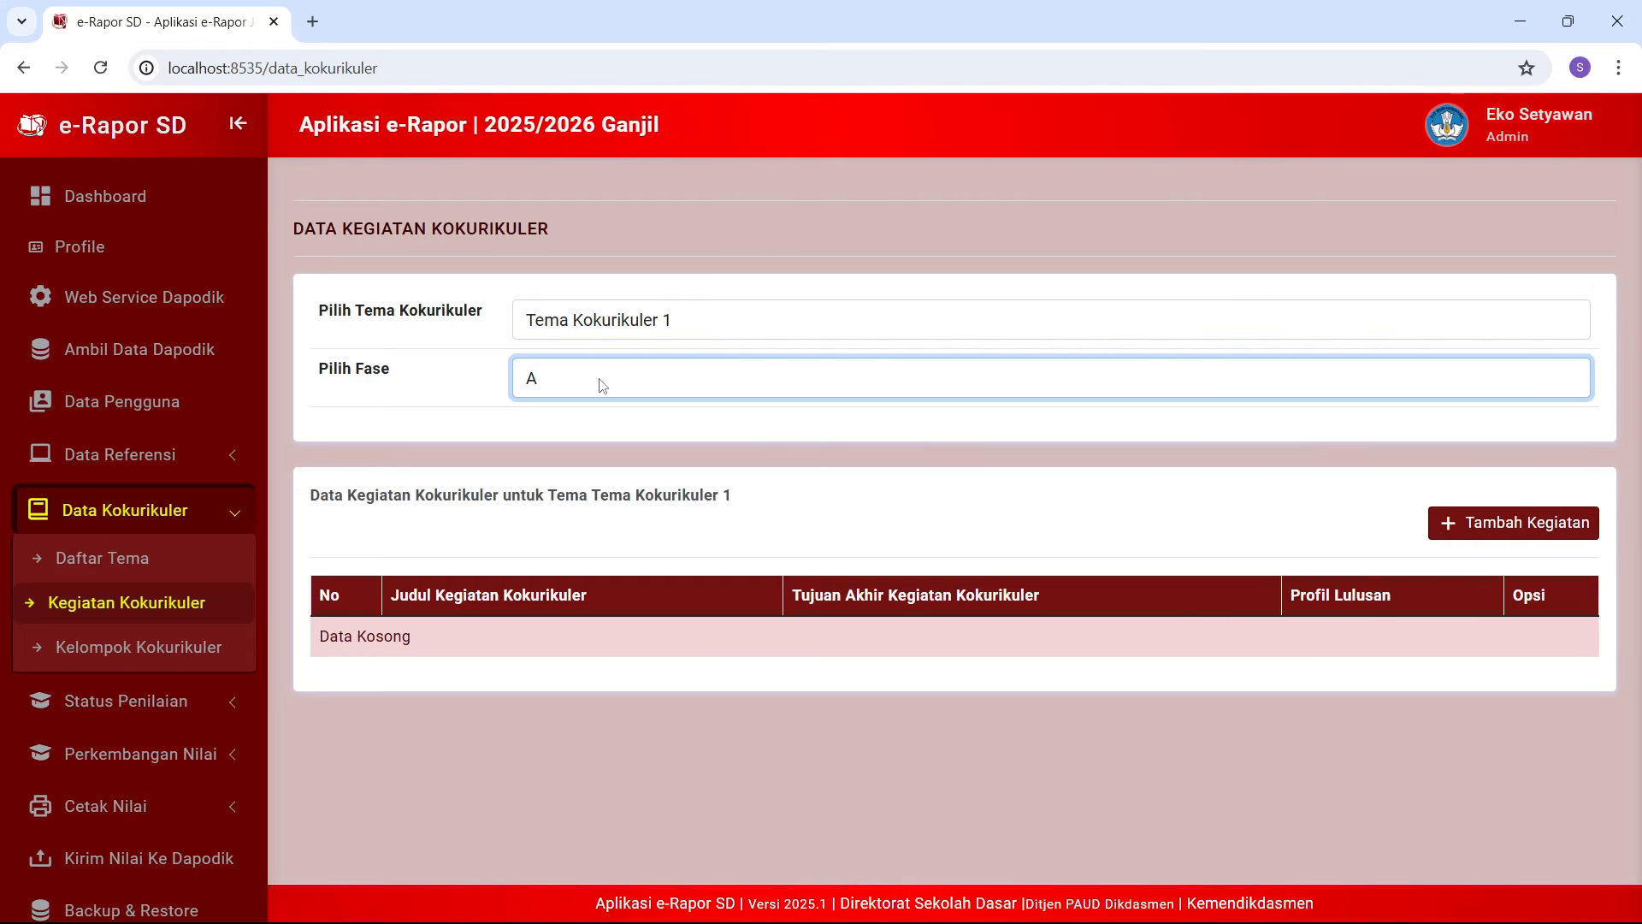
# Start a new activity for this theme with sequence number 1 and the name "Tema 1 Kegiatan 1"
pyautogui.click(1468, 529)
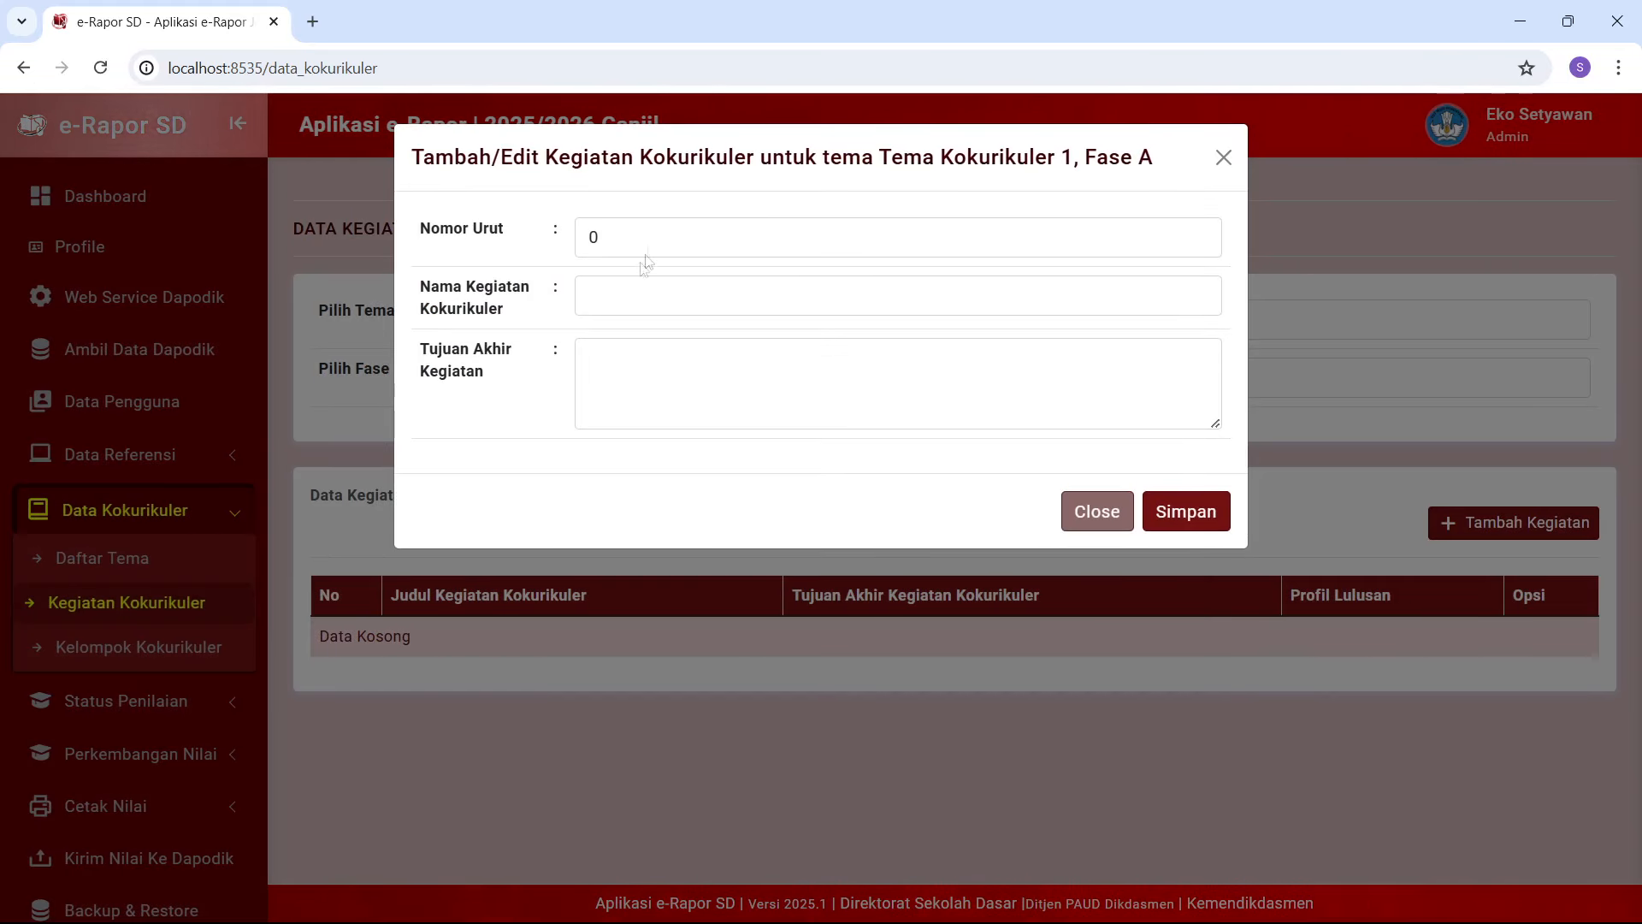
pyautogui.click(611, 246)
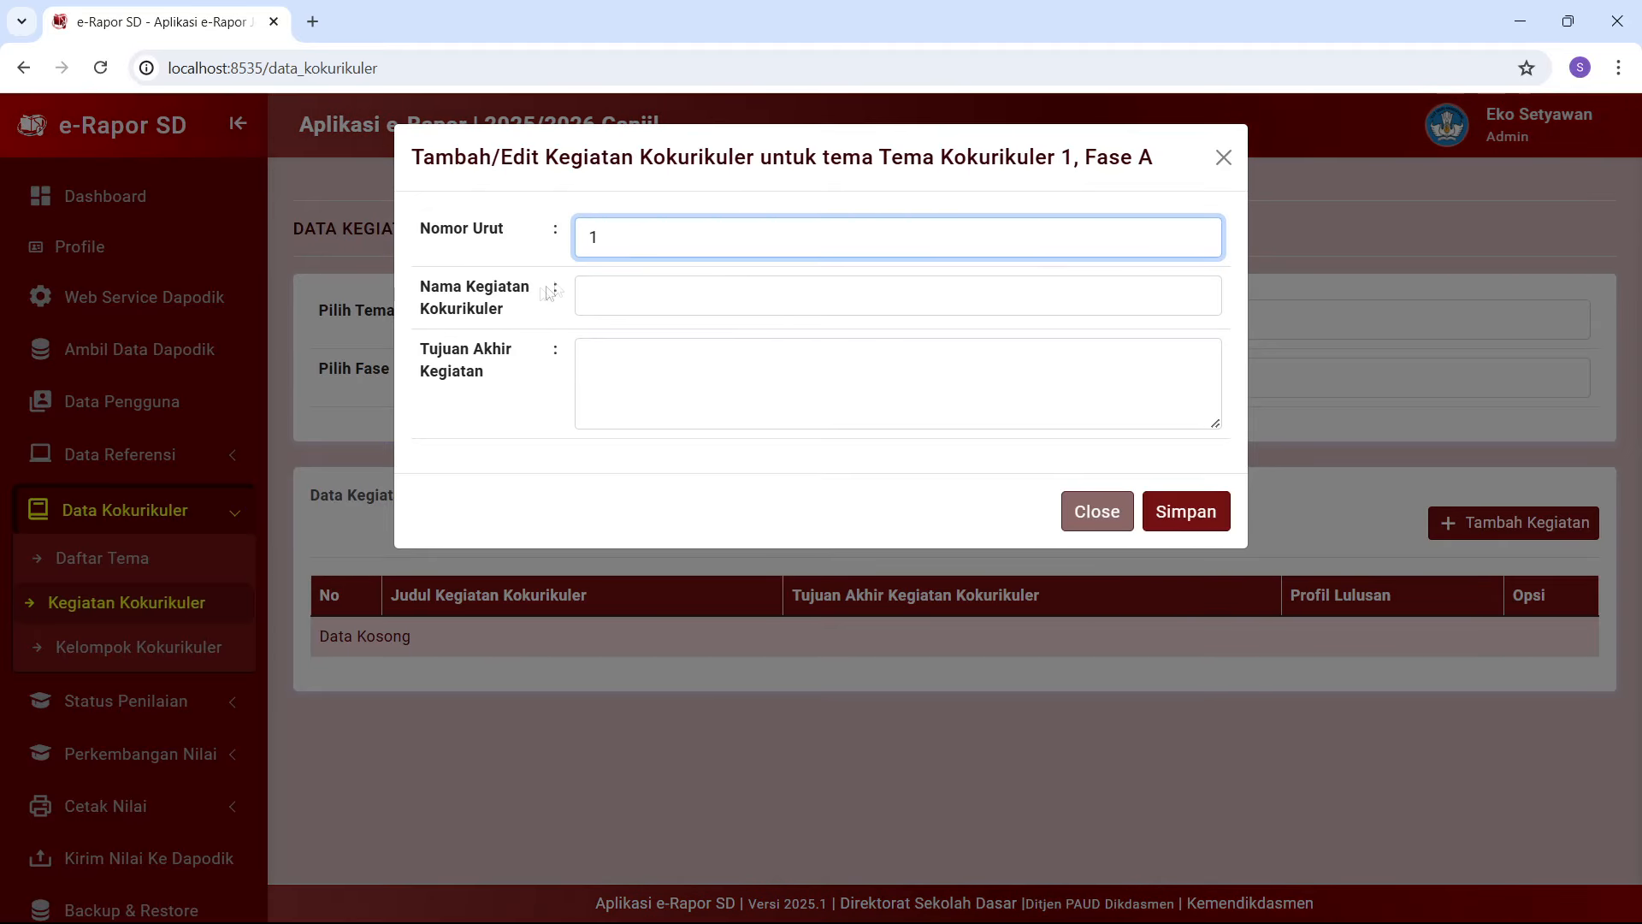
pyautogui.click(611, 292)
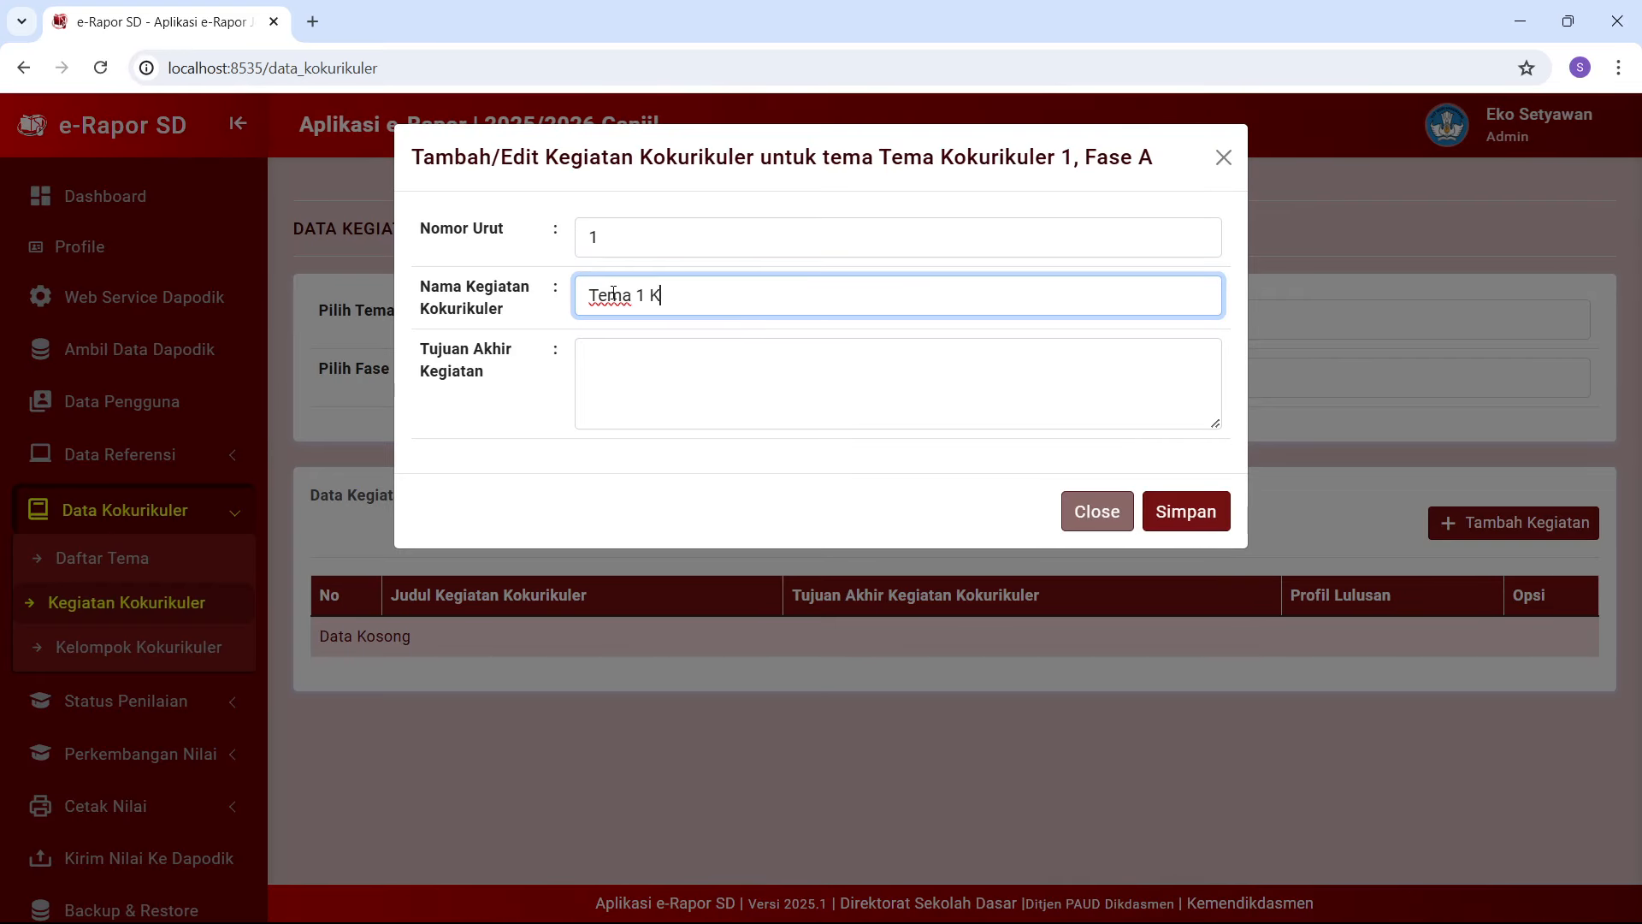
pyautogui.write('Tema 1 Kegiatan 1')
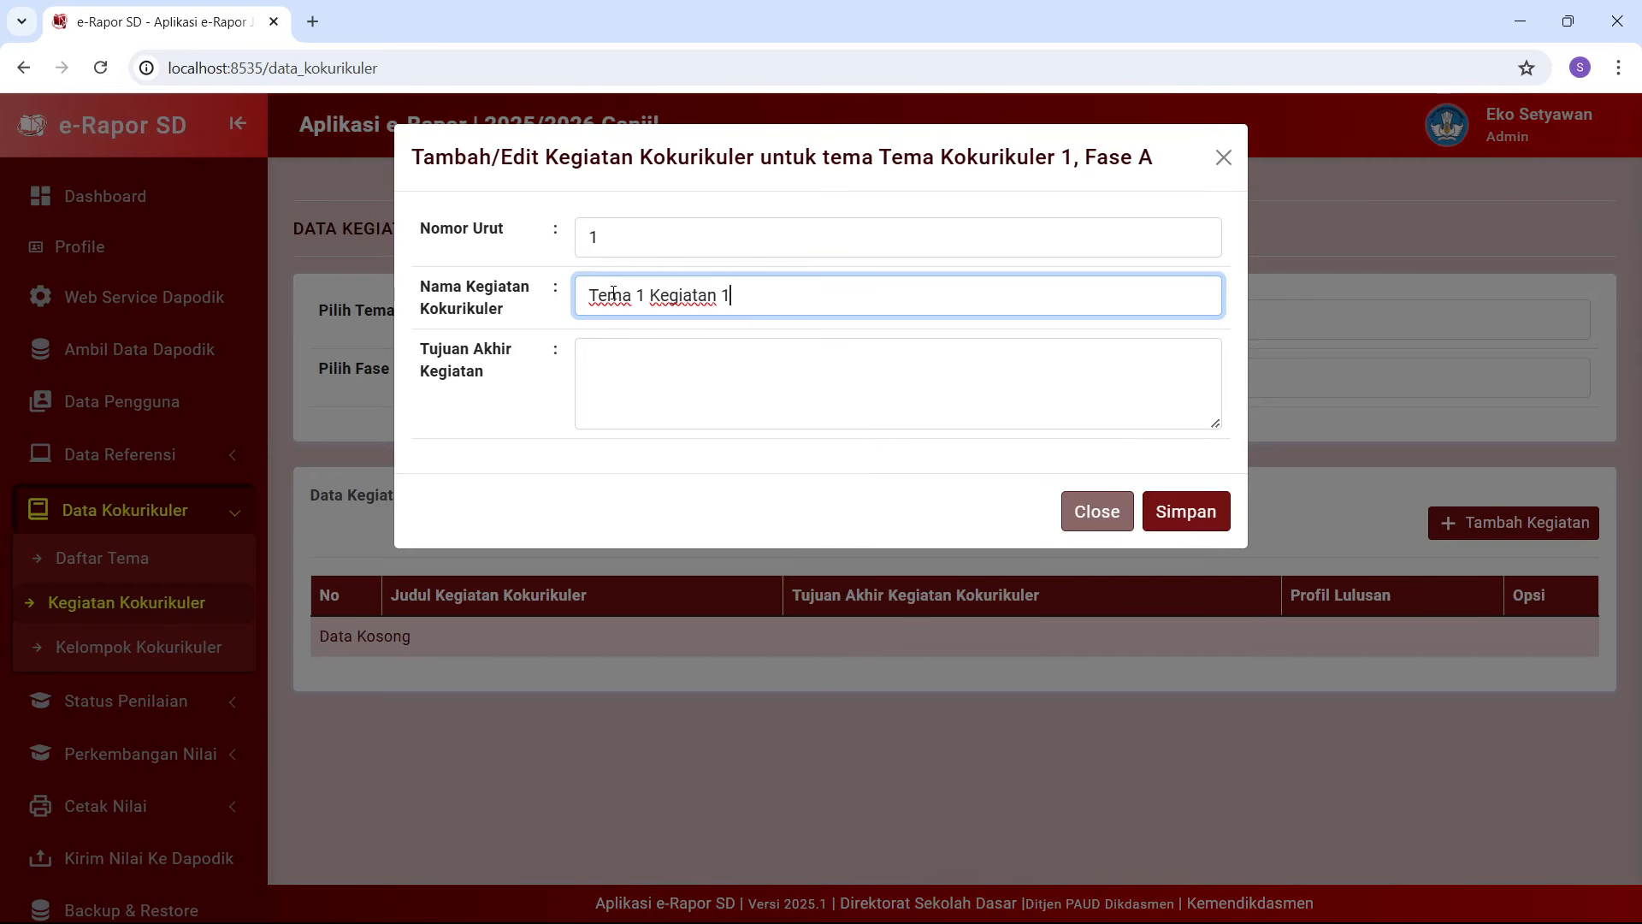
# Enter "Ini Tujuan Akhir dari Kegiatan" as the activity's final goal and save the activity
pyautogui.click(601, 363)
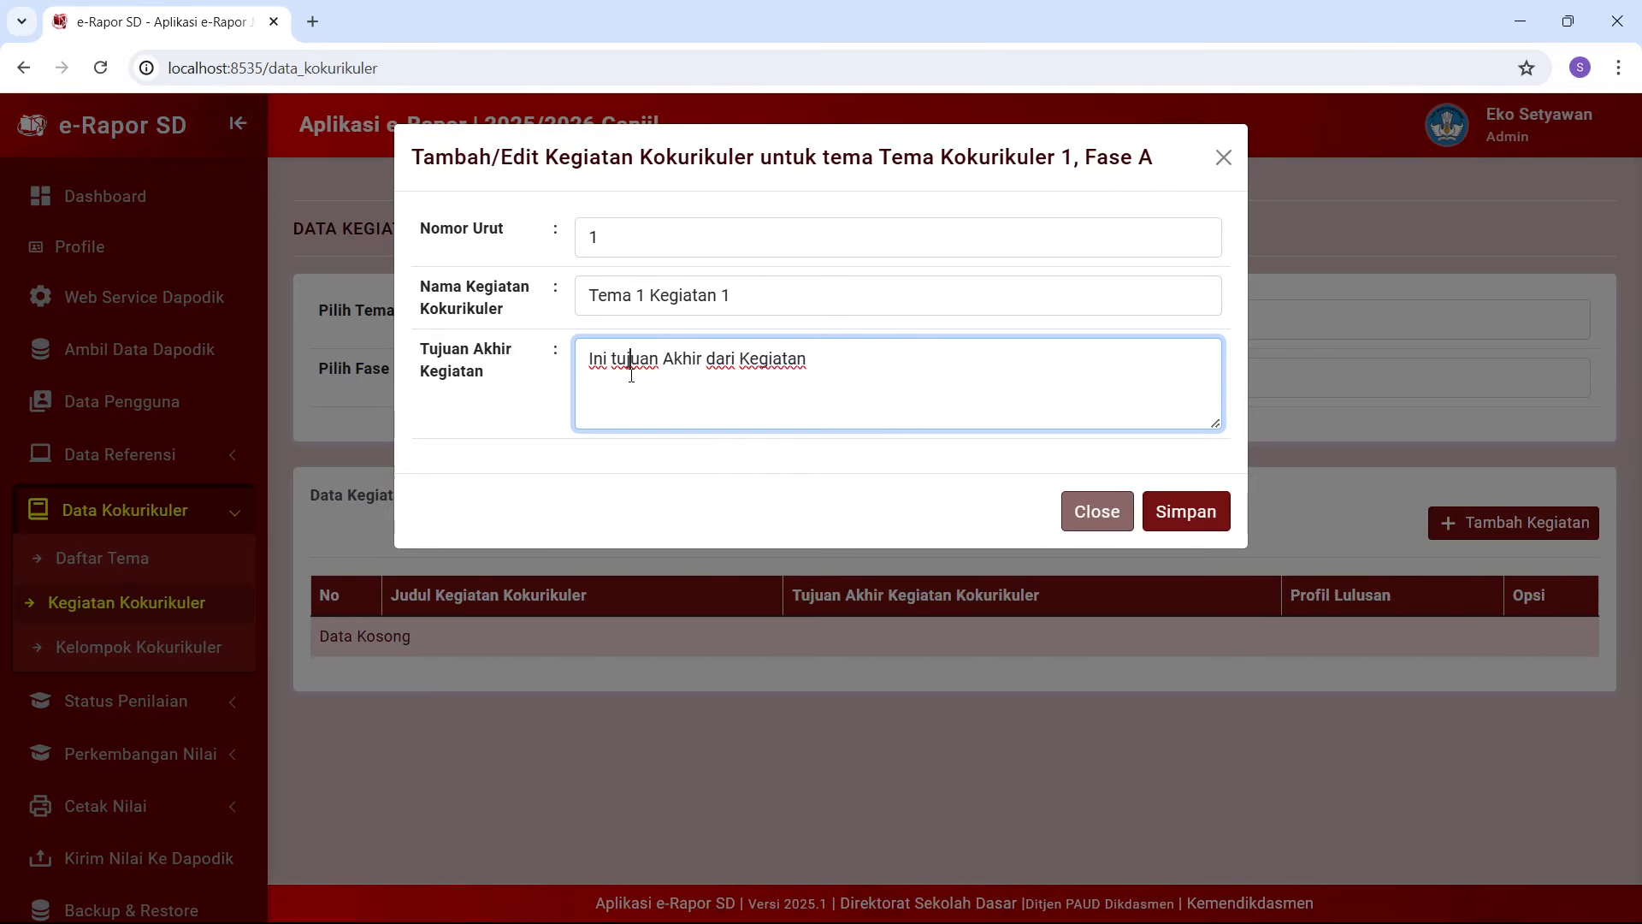
pyautogui.press('Left')
pyautogui.press('Left')
pyautogui.press('BackSpace')
pyautogui.write('T')
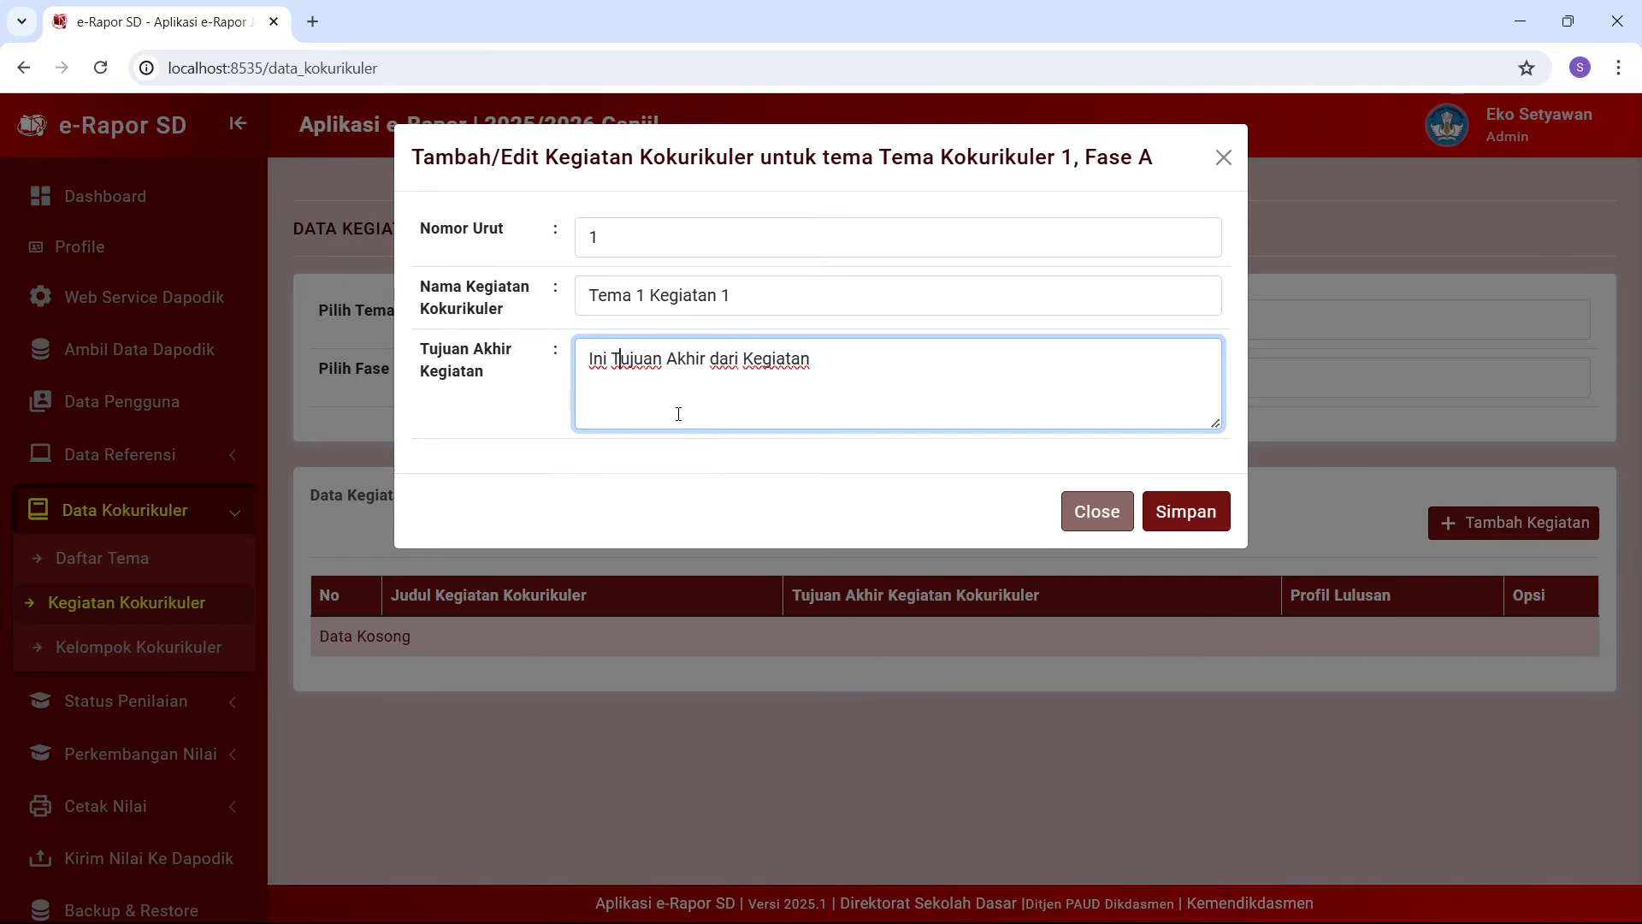
pyautogui.click(707, 459)
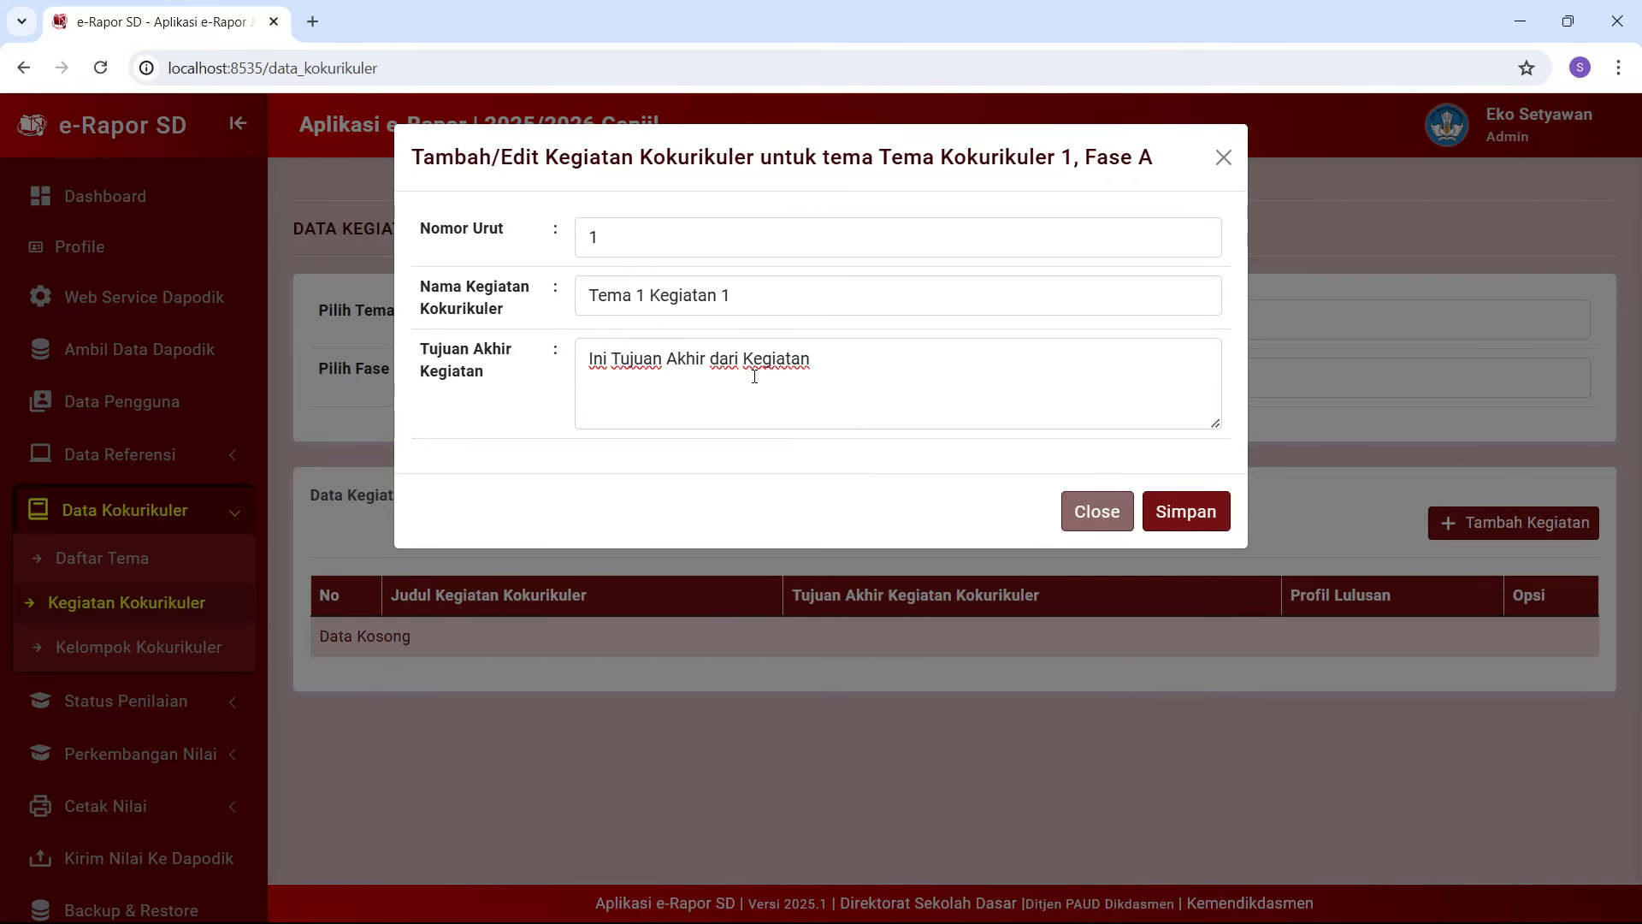
pyautogui.click(1162, 513)
pyautogui.click(826, 631)
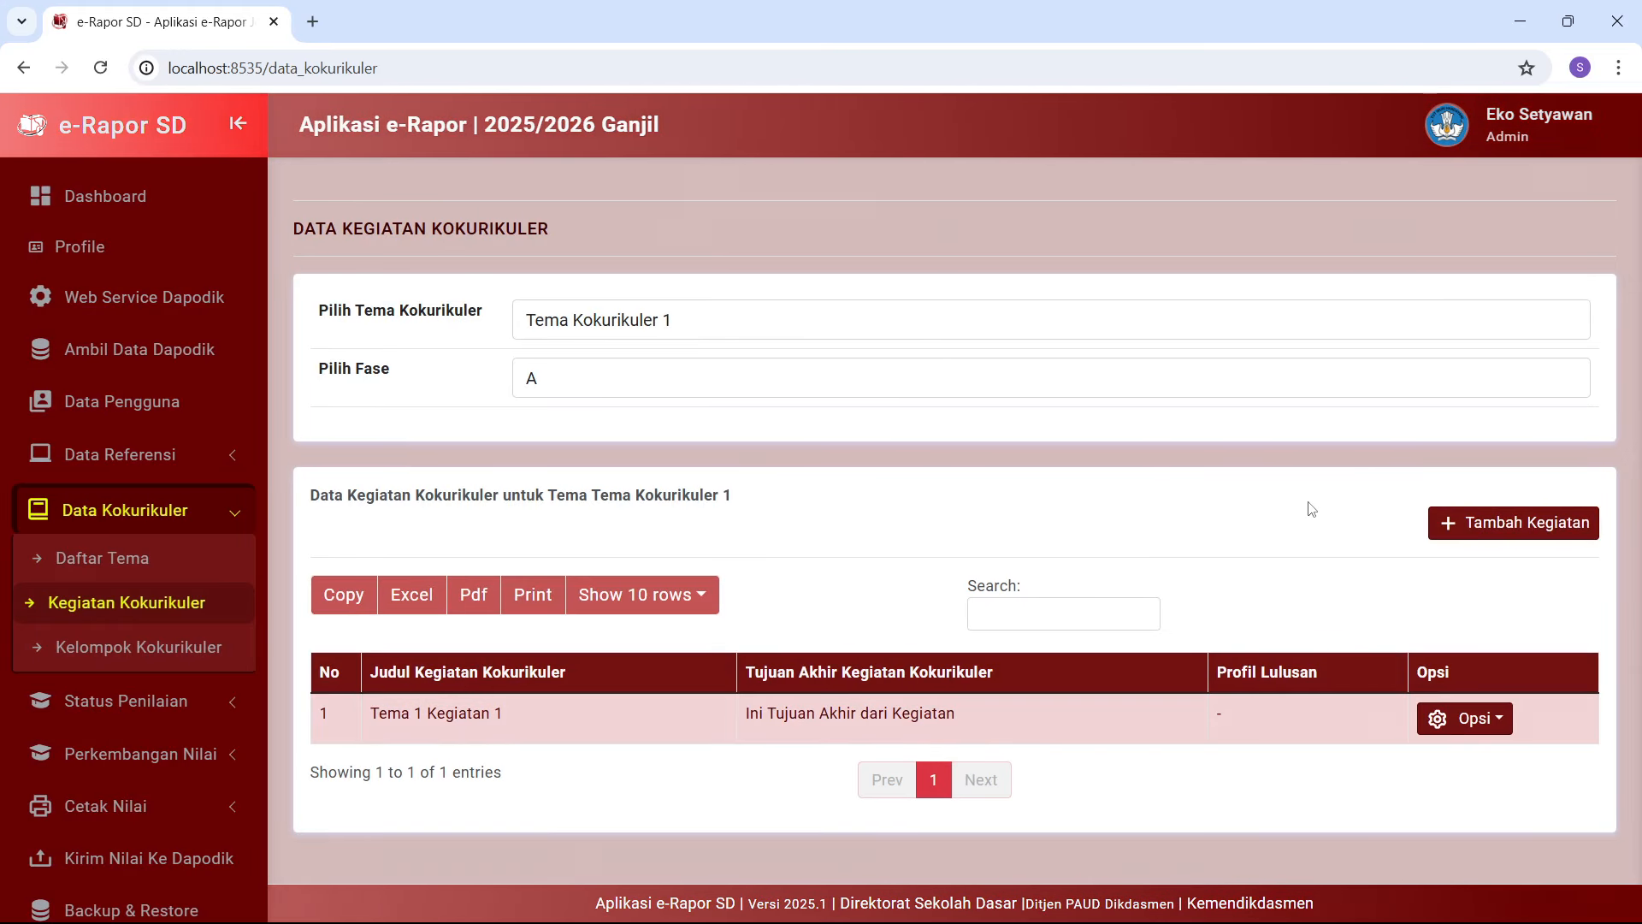
# Switch the activity data to Tema Kokurikuler 2, phase B
pyautogui.click(669, 333)
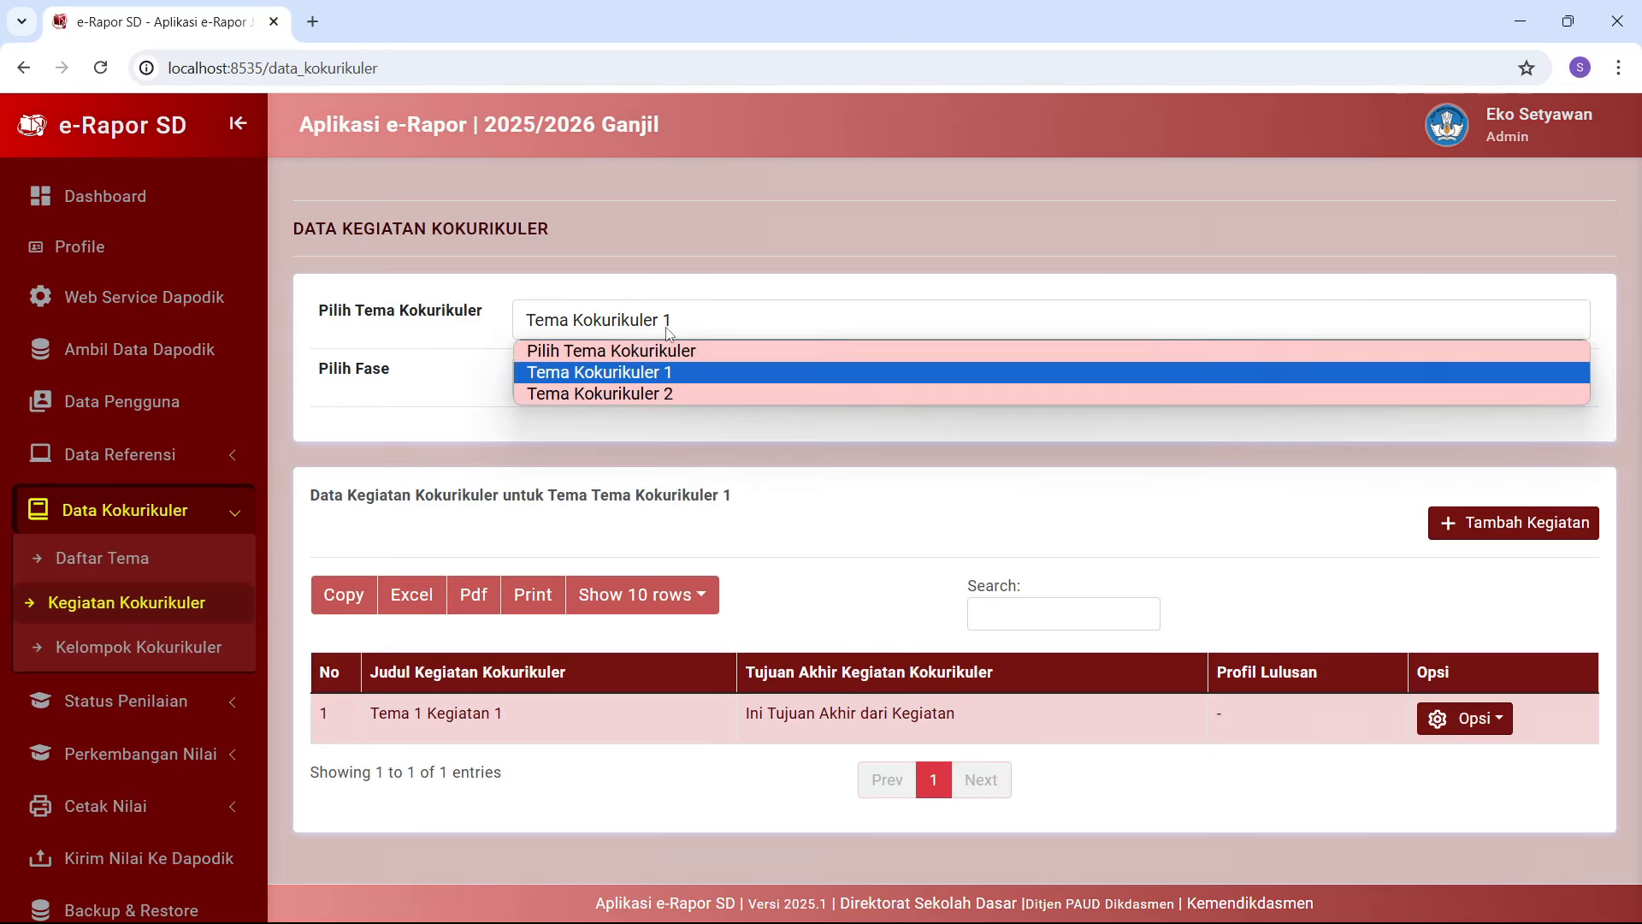
pyautogui.click(648, 392)
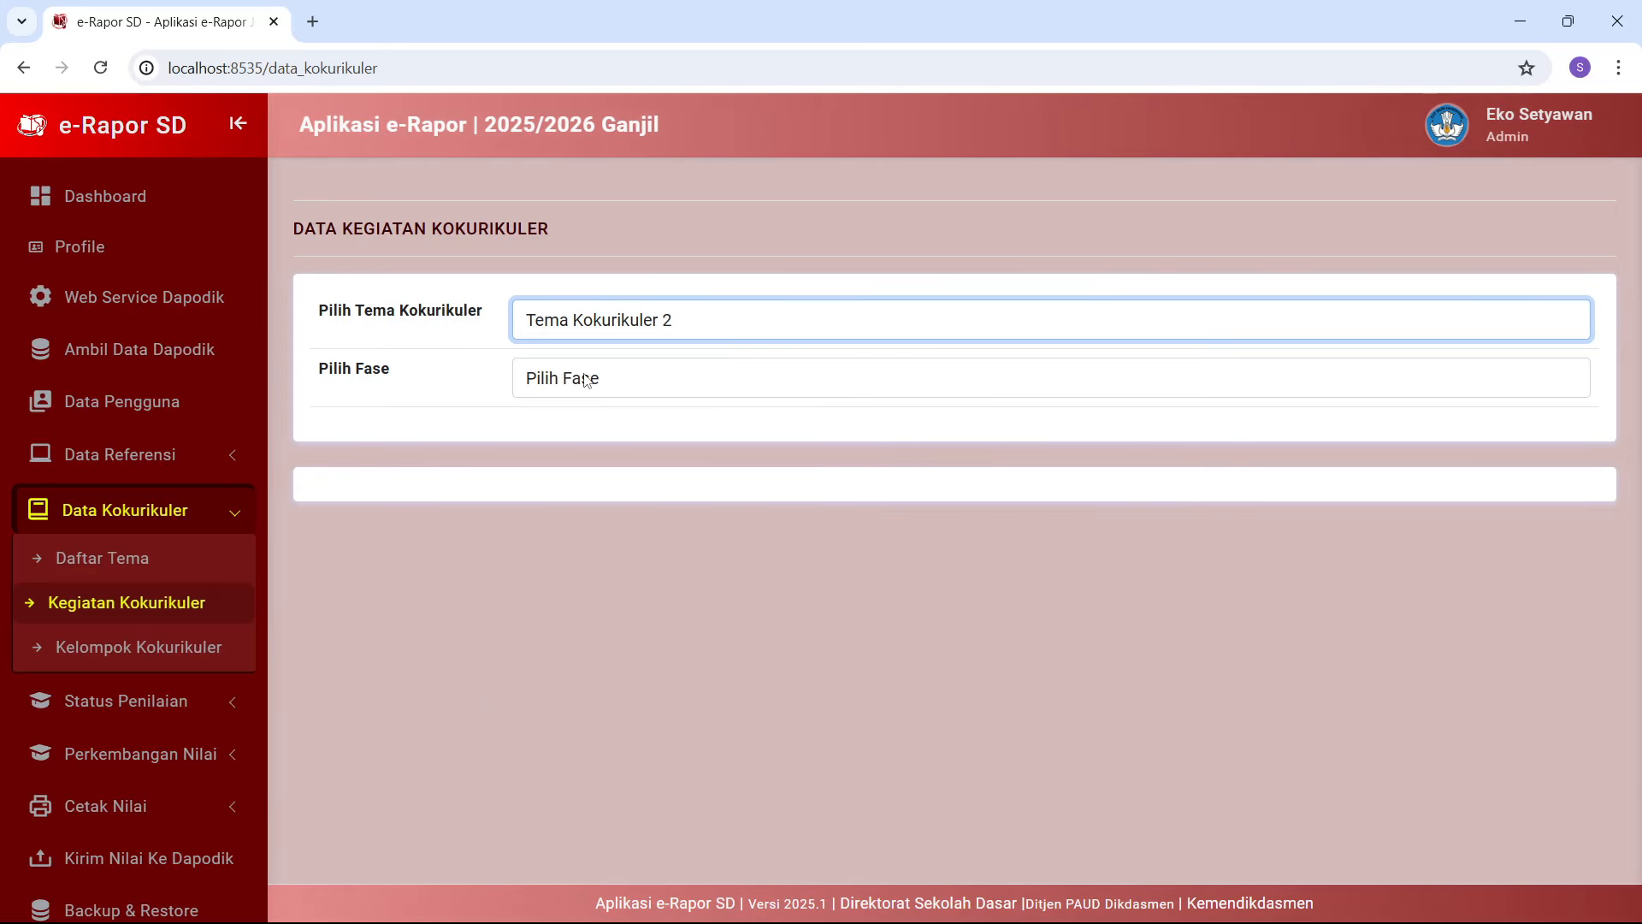
pyautogui.click(586, 382)
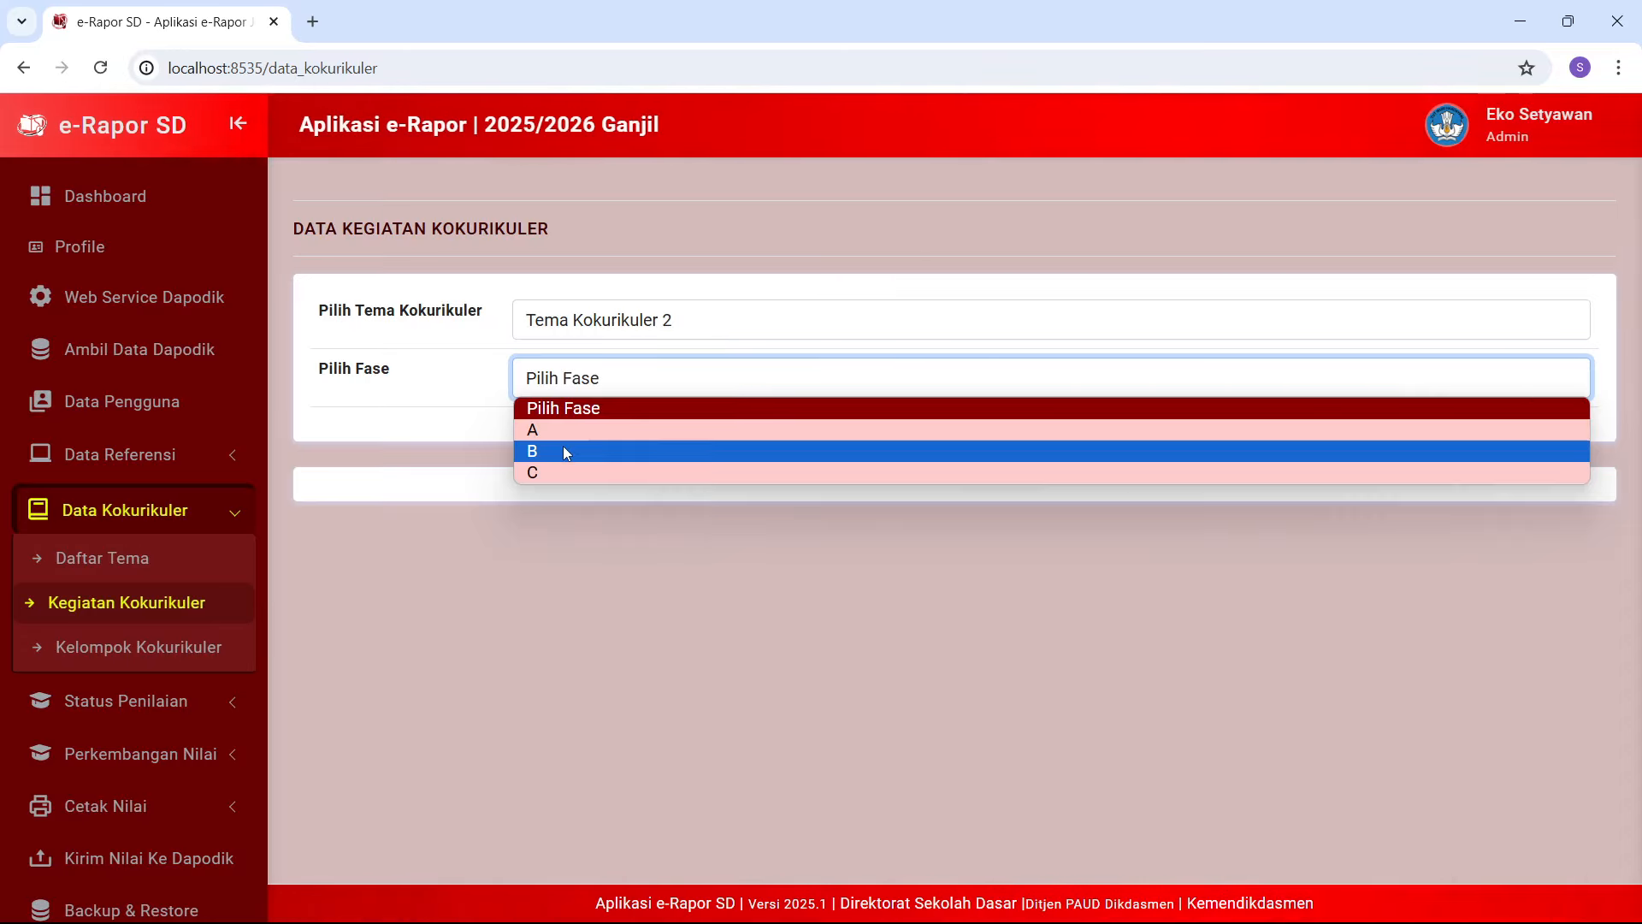
pyautogui.click(563, 451)
# Start a new activity for Tema Kokurikuler 2, phase B, with sequence number 1 and the name "Tema 2 Kegiatan 1"
pyautogui.click(1509, 526)
pyautogui.click(626, 232)
pyautogui.press('BackSpace')
pyautogui.write('1')
pyautogui.click(626, 276)
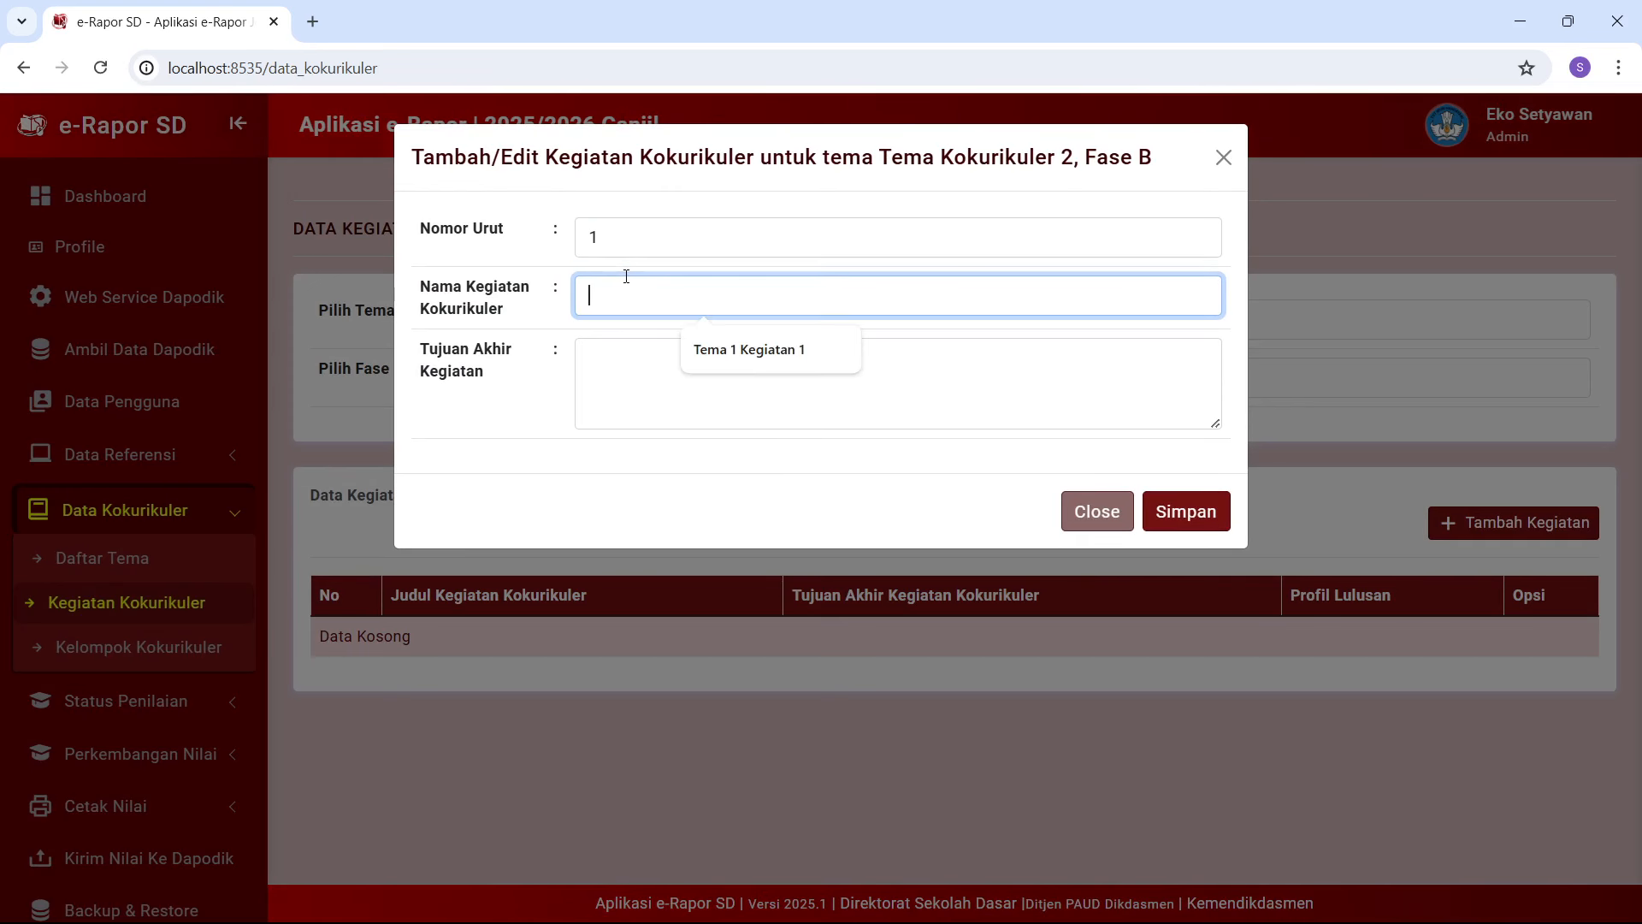
pyautogui.write('Tema 2 Kegiatan 1')
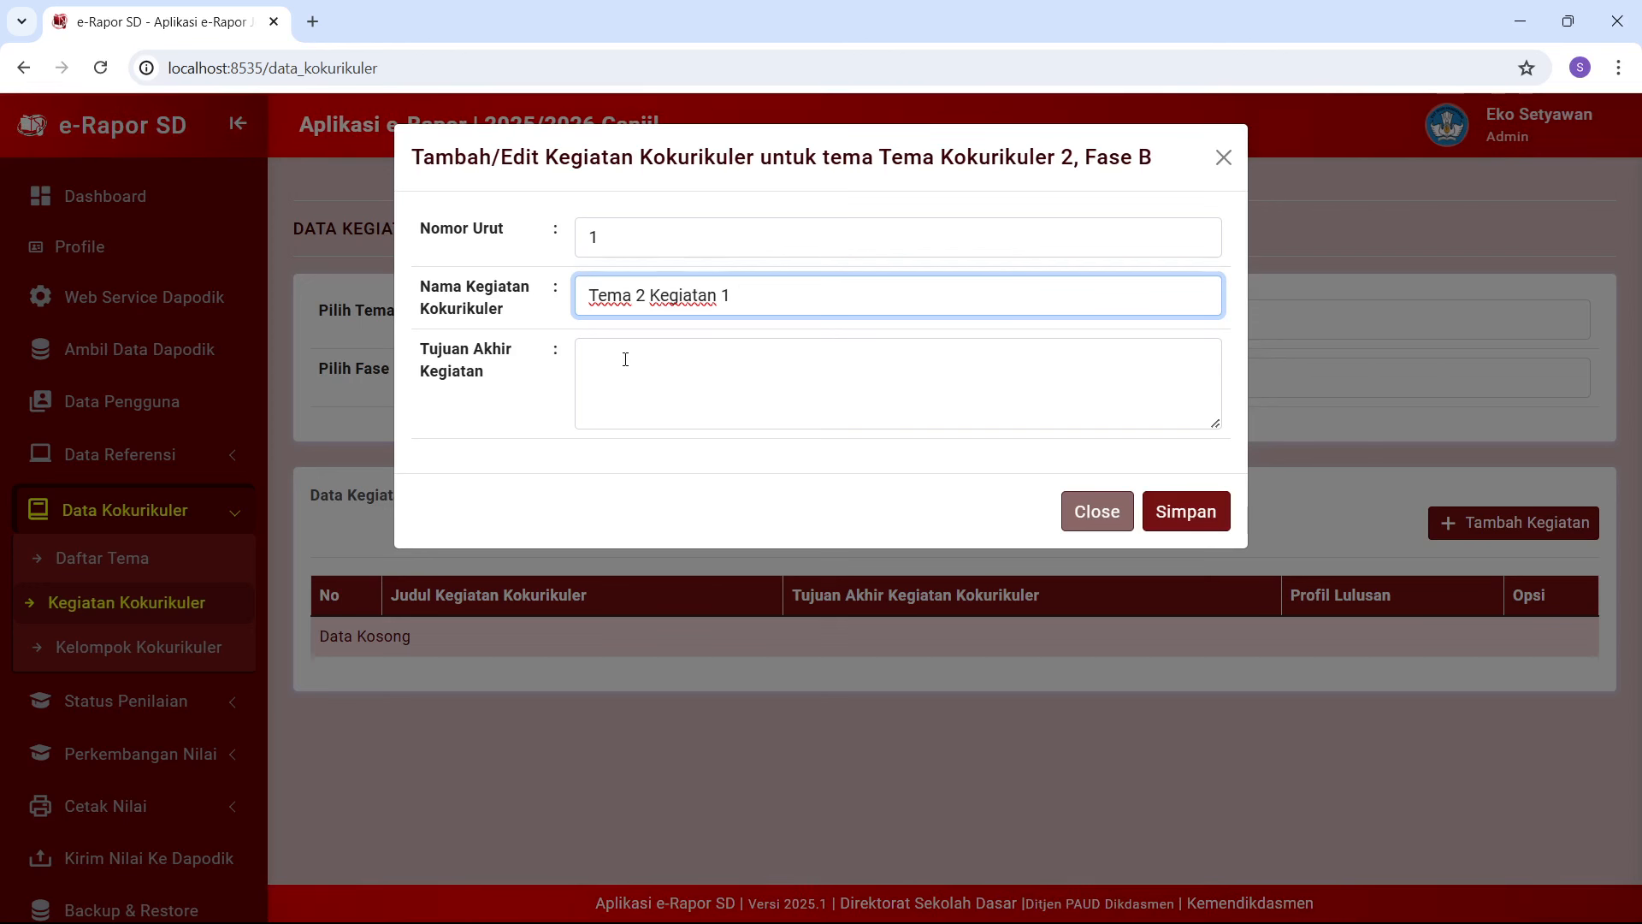
# Enter "Tujuan Tema 2 Kegiatan 1" as the activity's final goal and save the activity
pyautogui.click(625, 359)
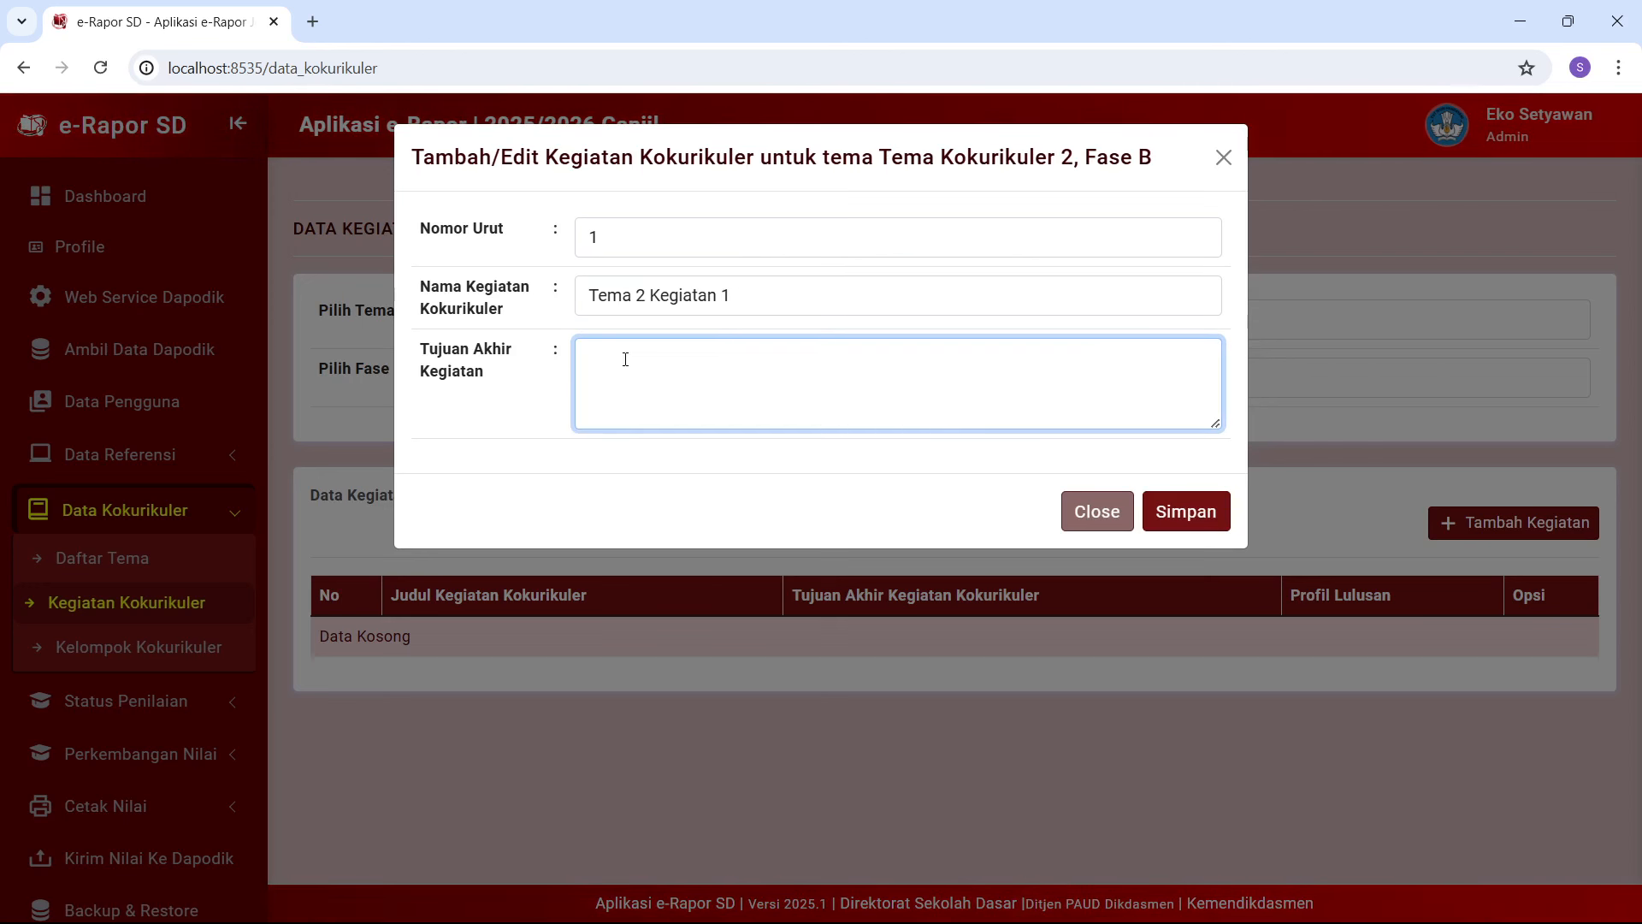
pyautogui.write('Y')
pyautogui.press('BackSpace')
pyautogui.write('Tujuan')
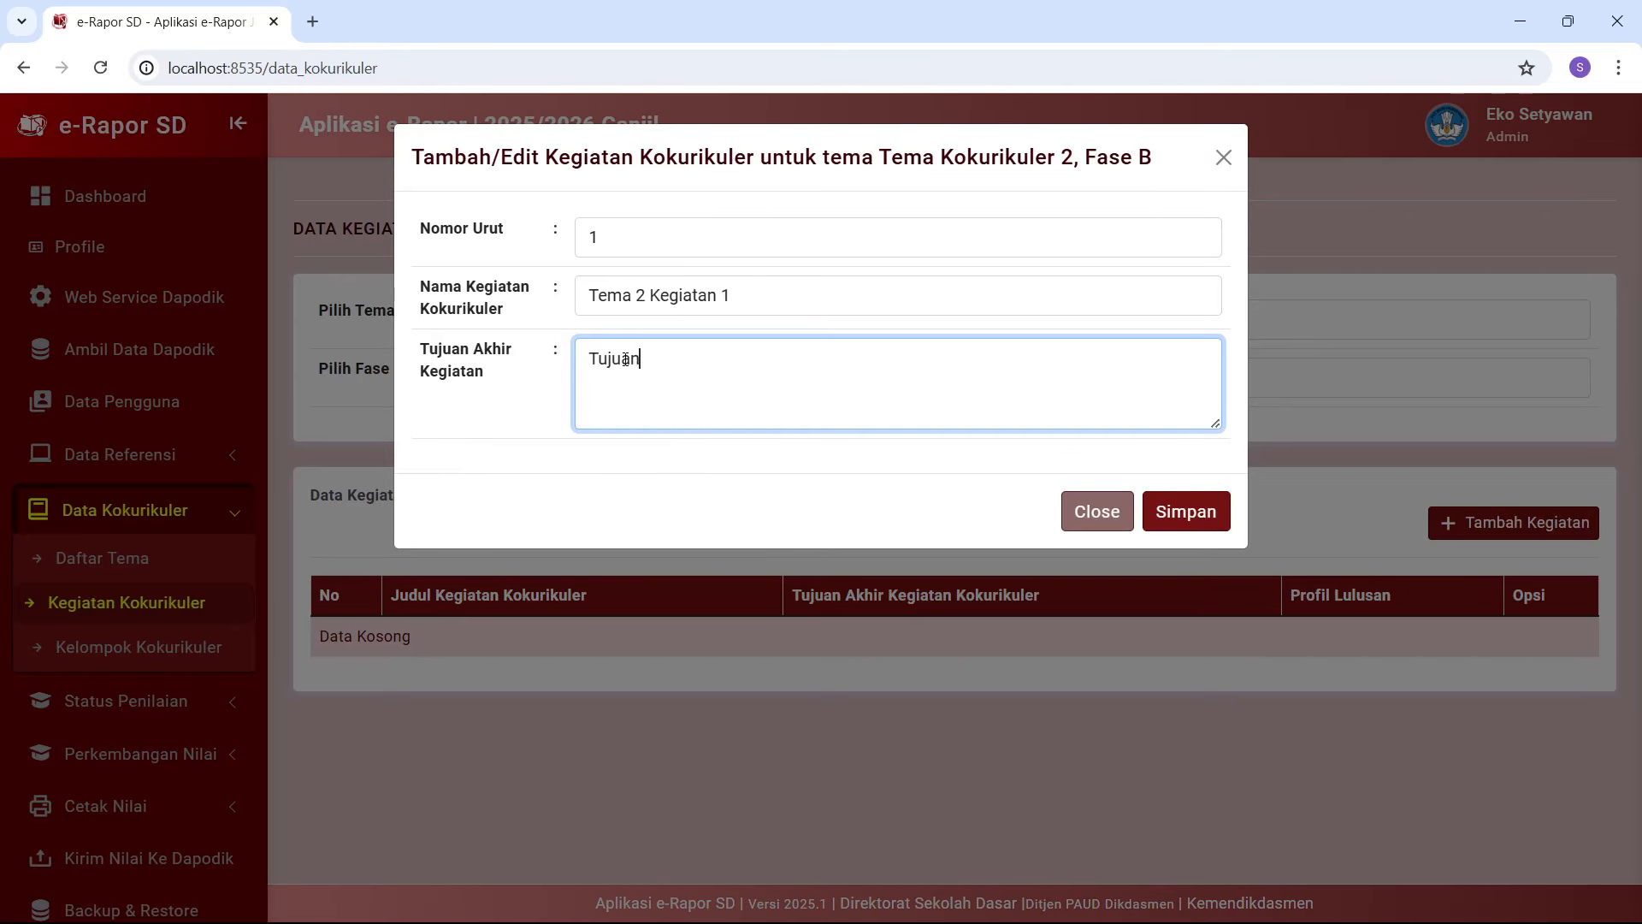
pyautogui.write(' Tema 2 Kegiatan 1')
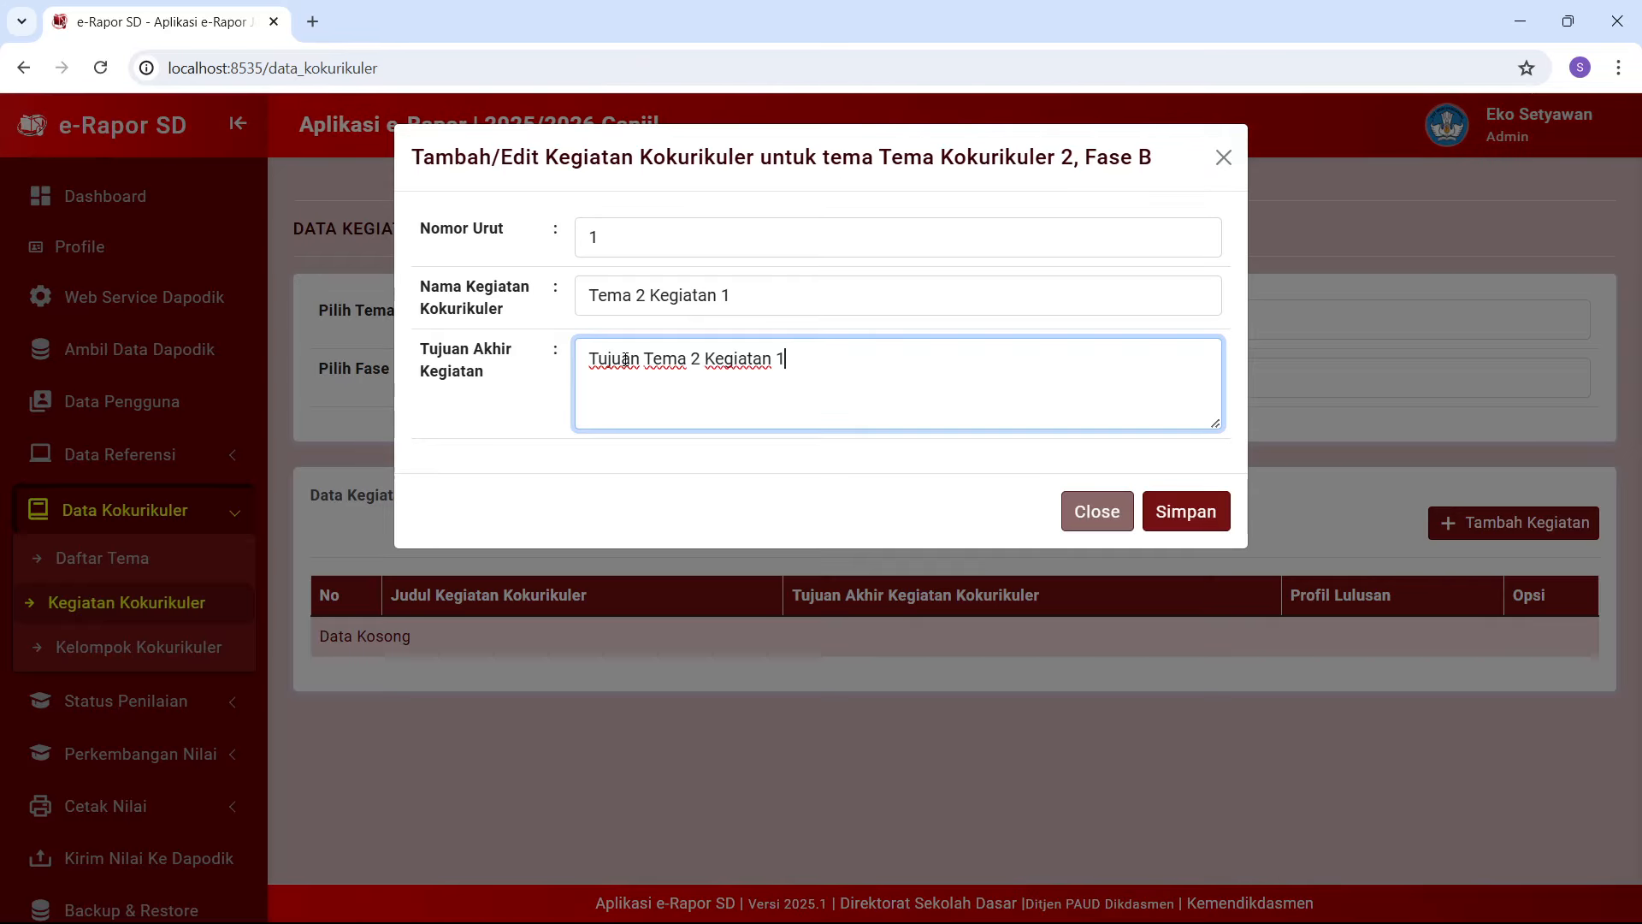
pyautogui.click(1178, 526)
pyautogui.click(794, 629)
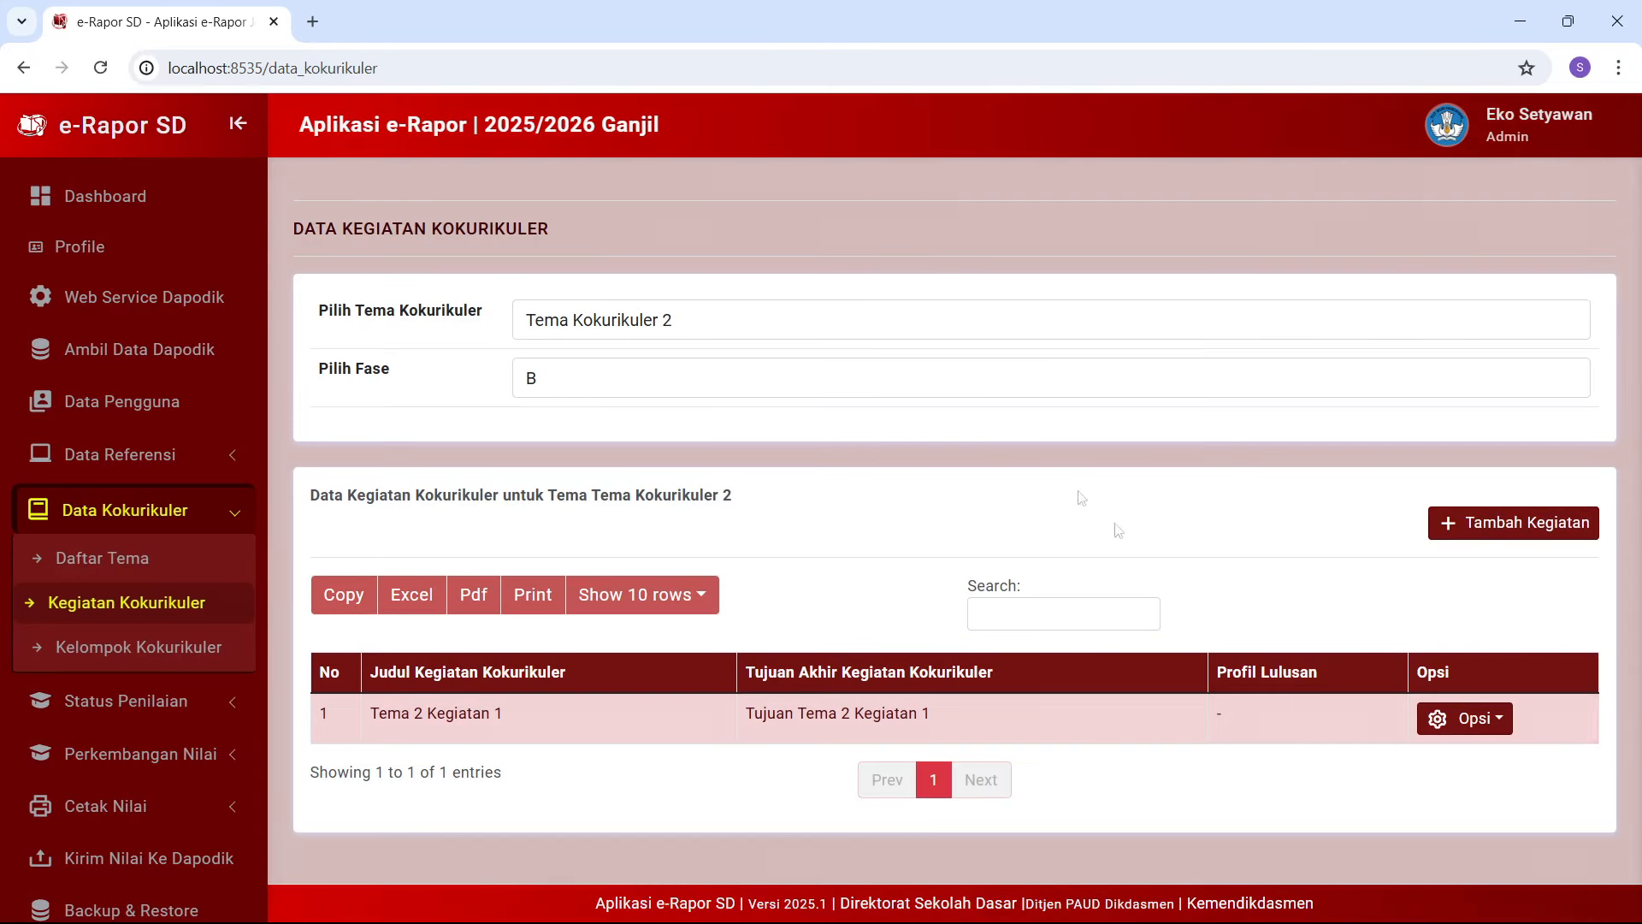
# Start another activity for the same theme with sequence number 2 and the name "Tema 2 Kegiatan 2"
pyautogui.click(1453, 518)
pyautogui.click(627, 228)
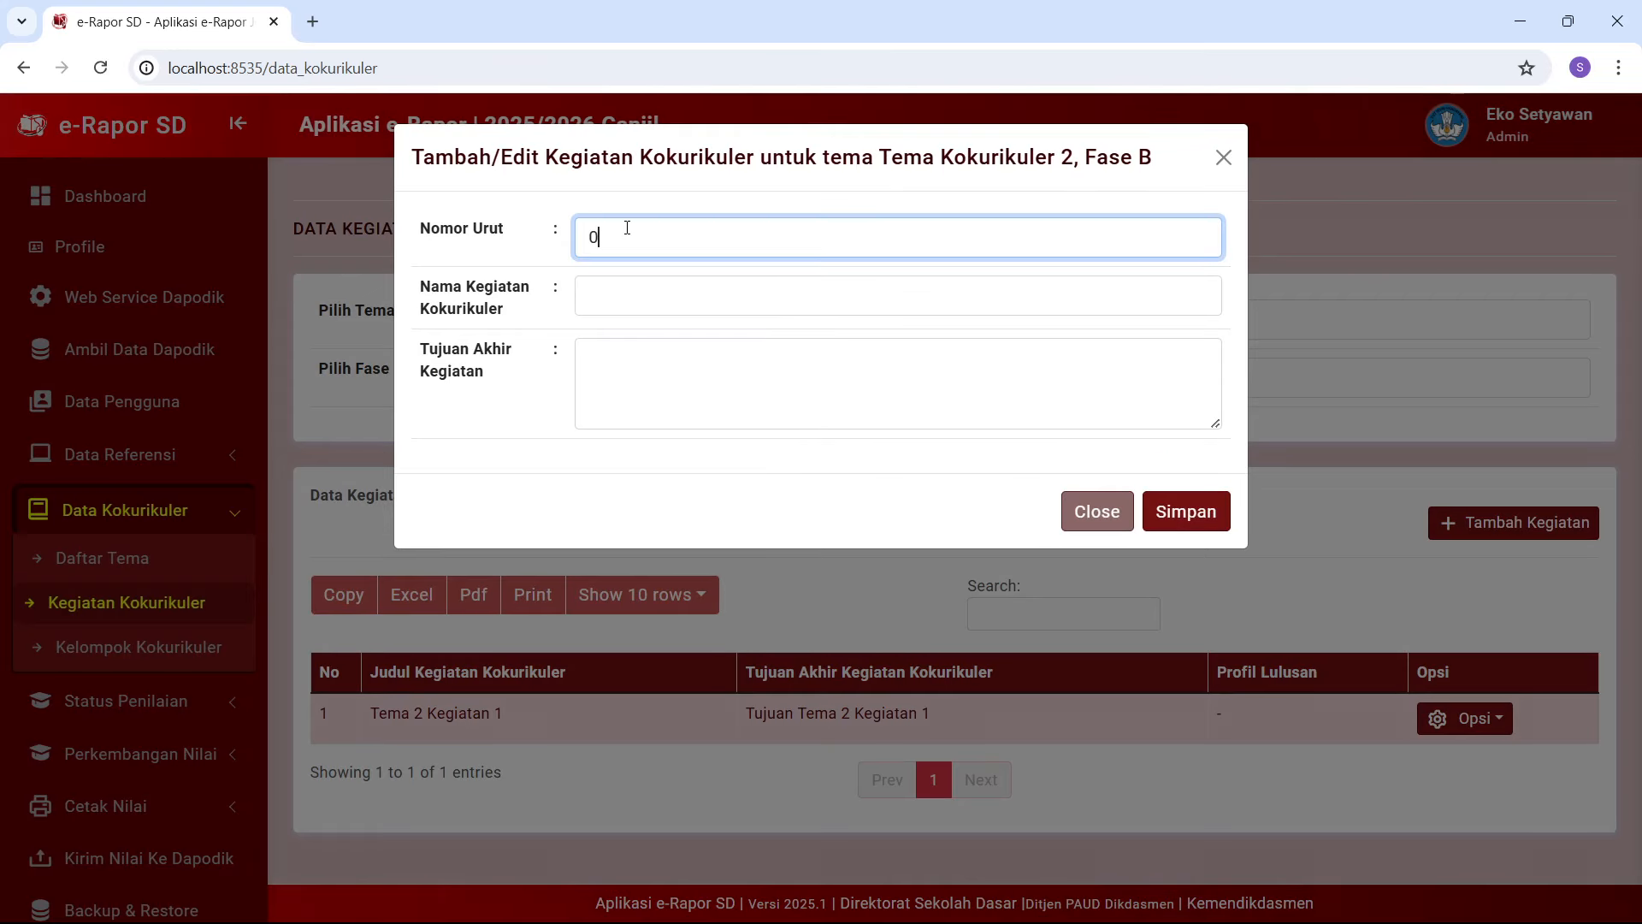
pyautogui.click(613, 289)
pyautogui.write('Tema 2 Kg')
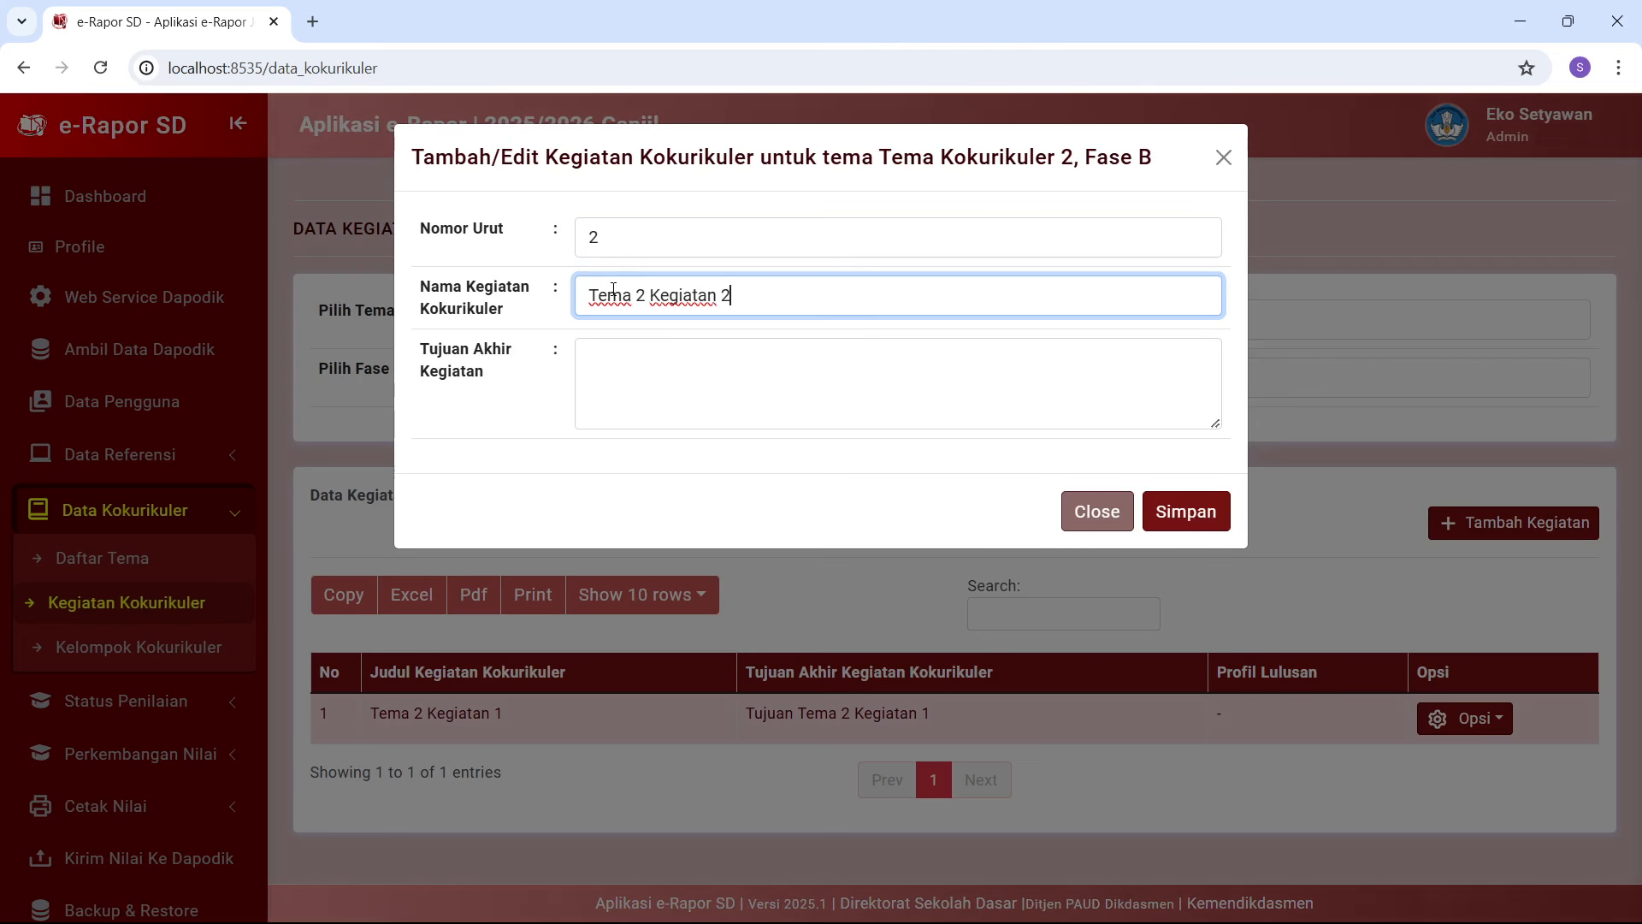
pyautogui.hotkey('ctrl', 'a')
# Enter "Tujuan Tema 2 Kegiatan 2" as the second activity's final goal and save it
pyautogui.click(608, 363)
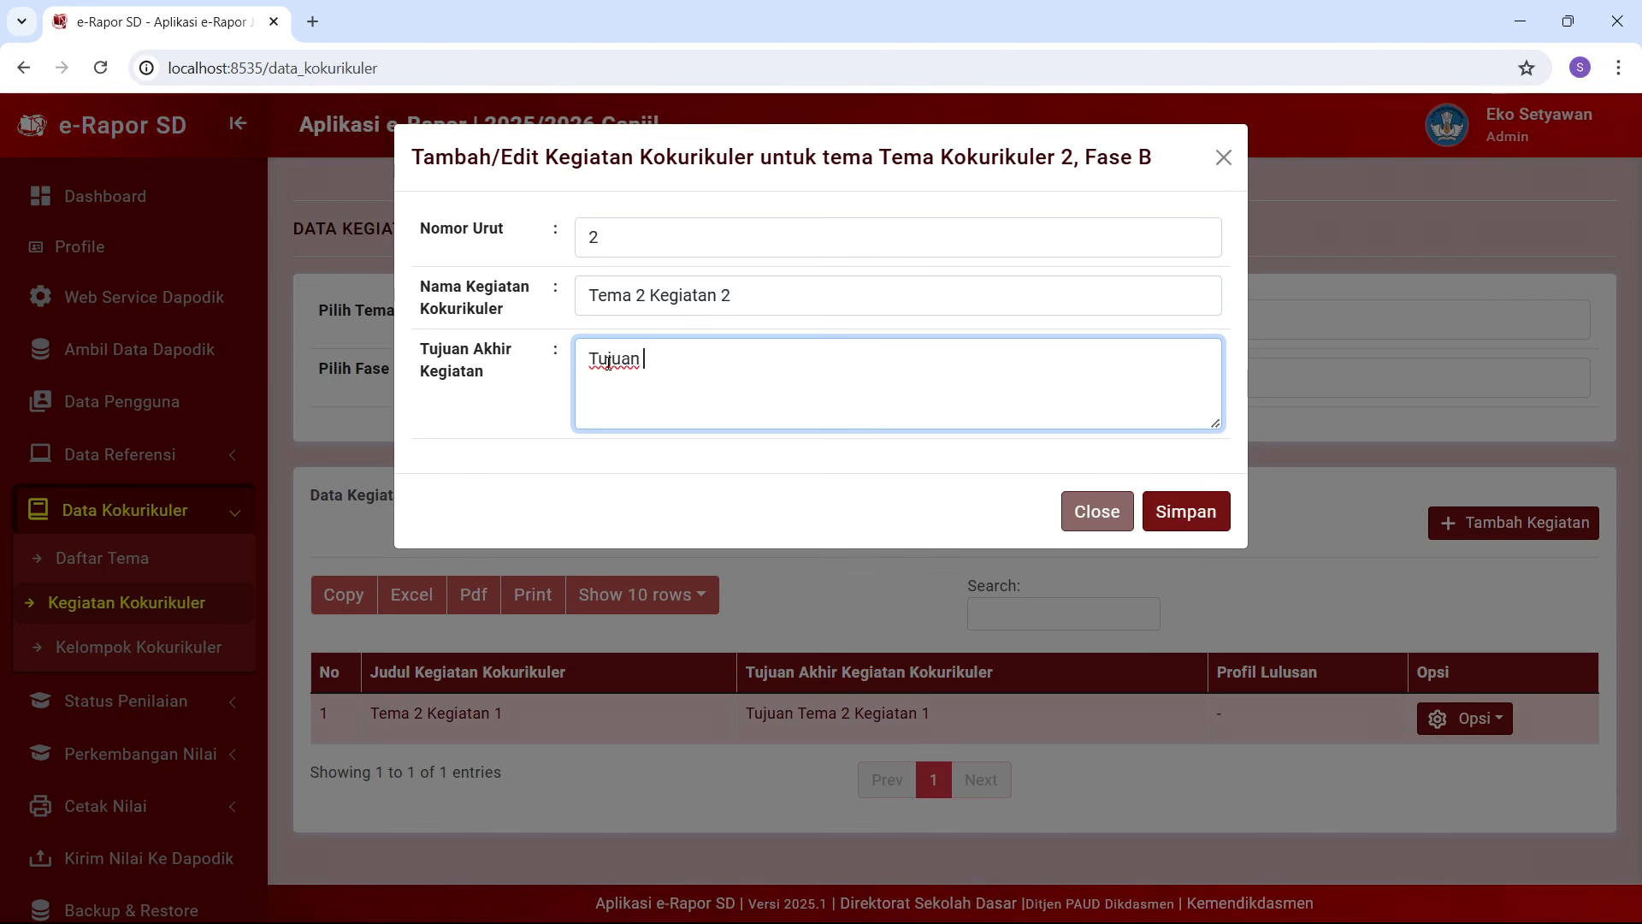
pyautogui.click(1194, 521)
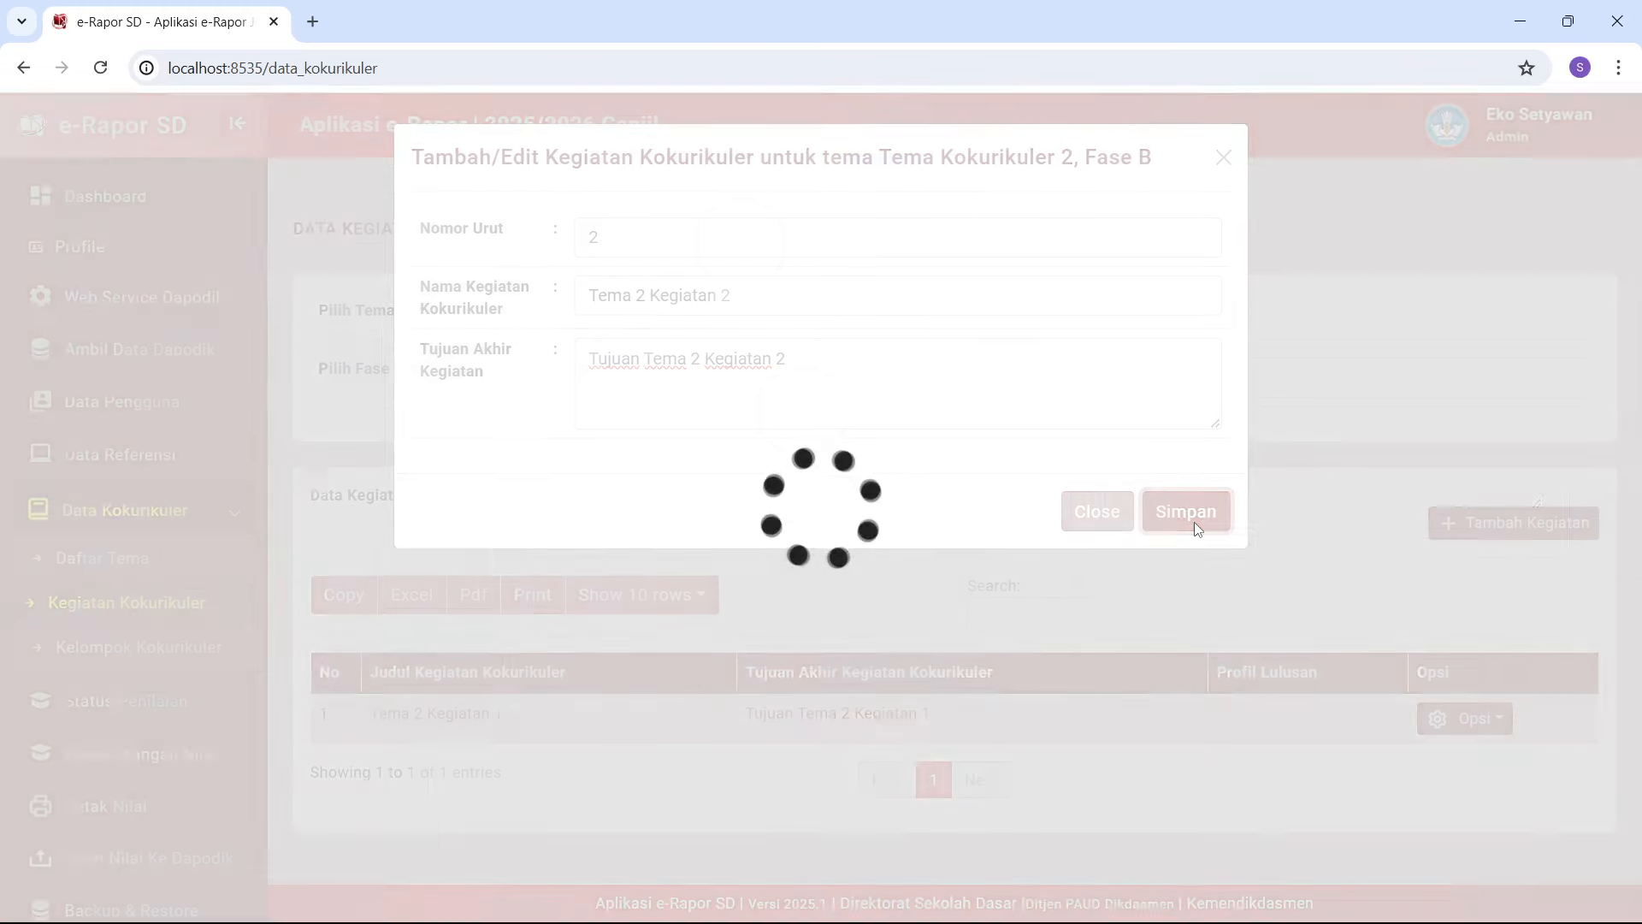
pyautogui.click(782, 628)
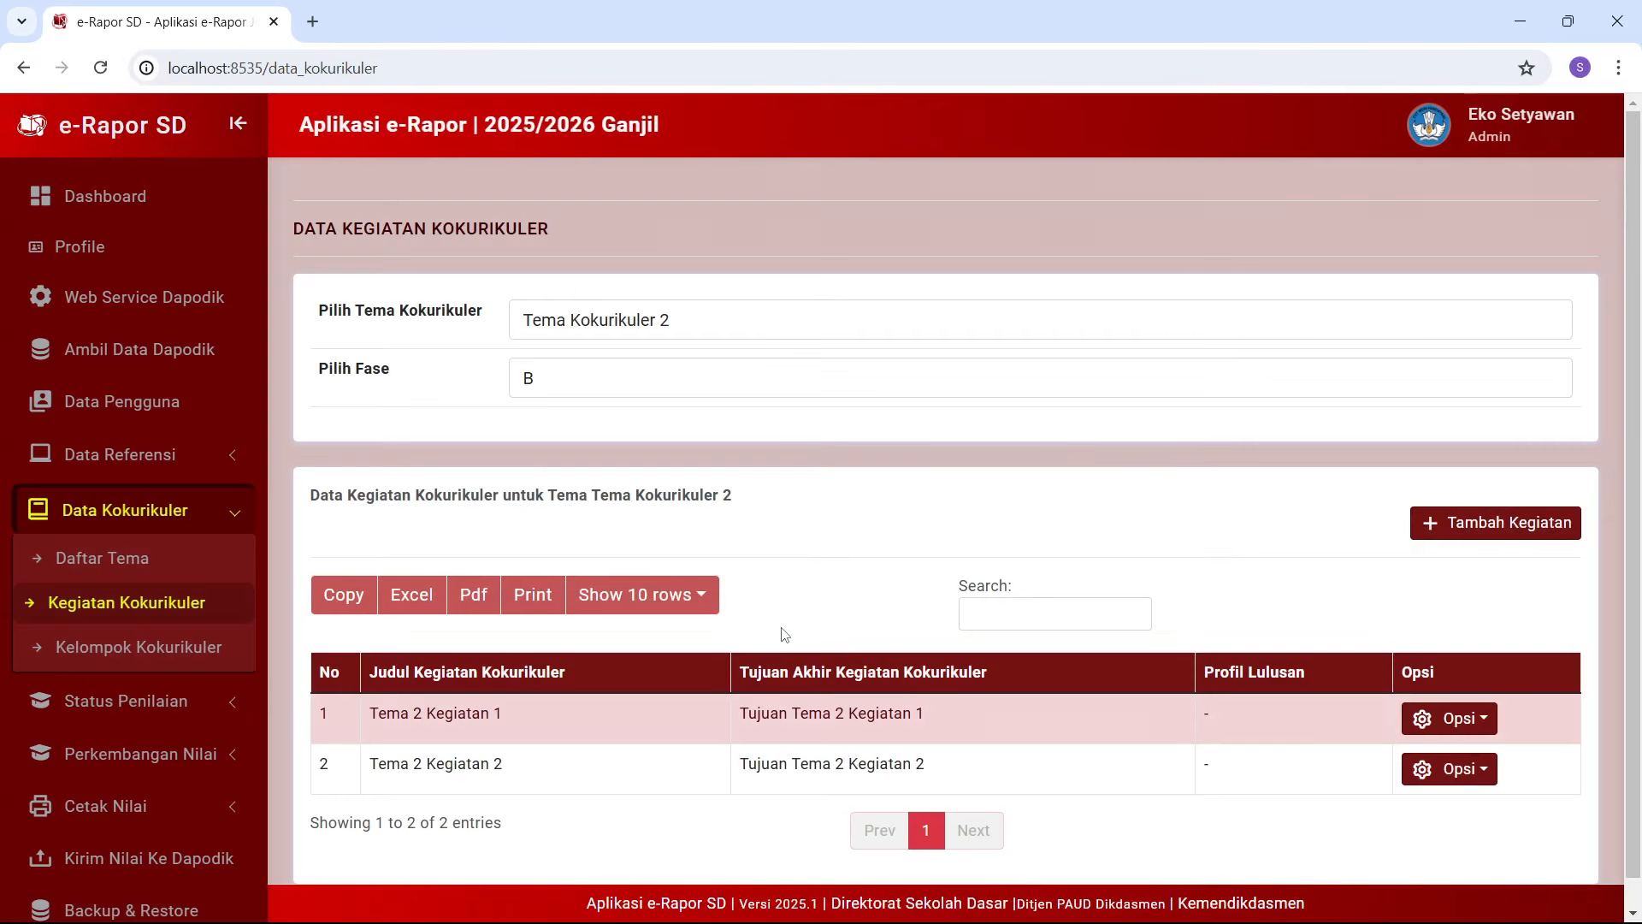
# Display the activities recorded for Tema Kokurikuler 1, phase A
pyautogui.scroll(-1, 782, 634)
pyautogui.click(573, 286)
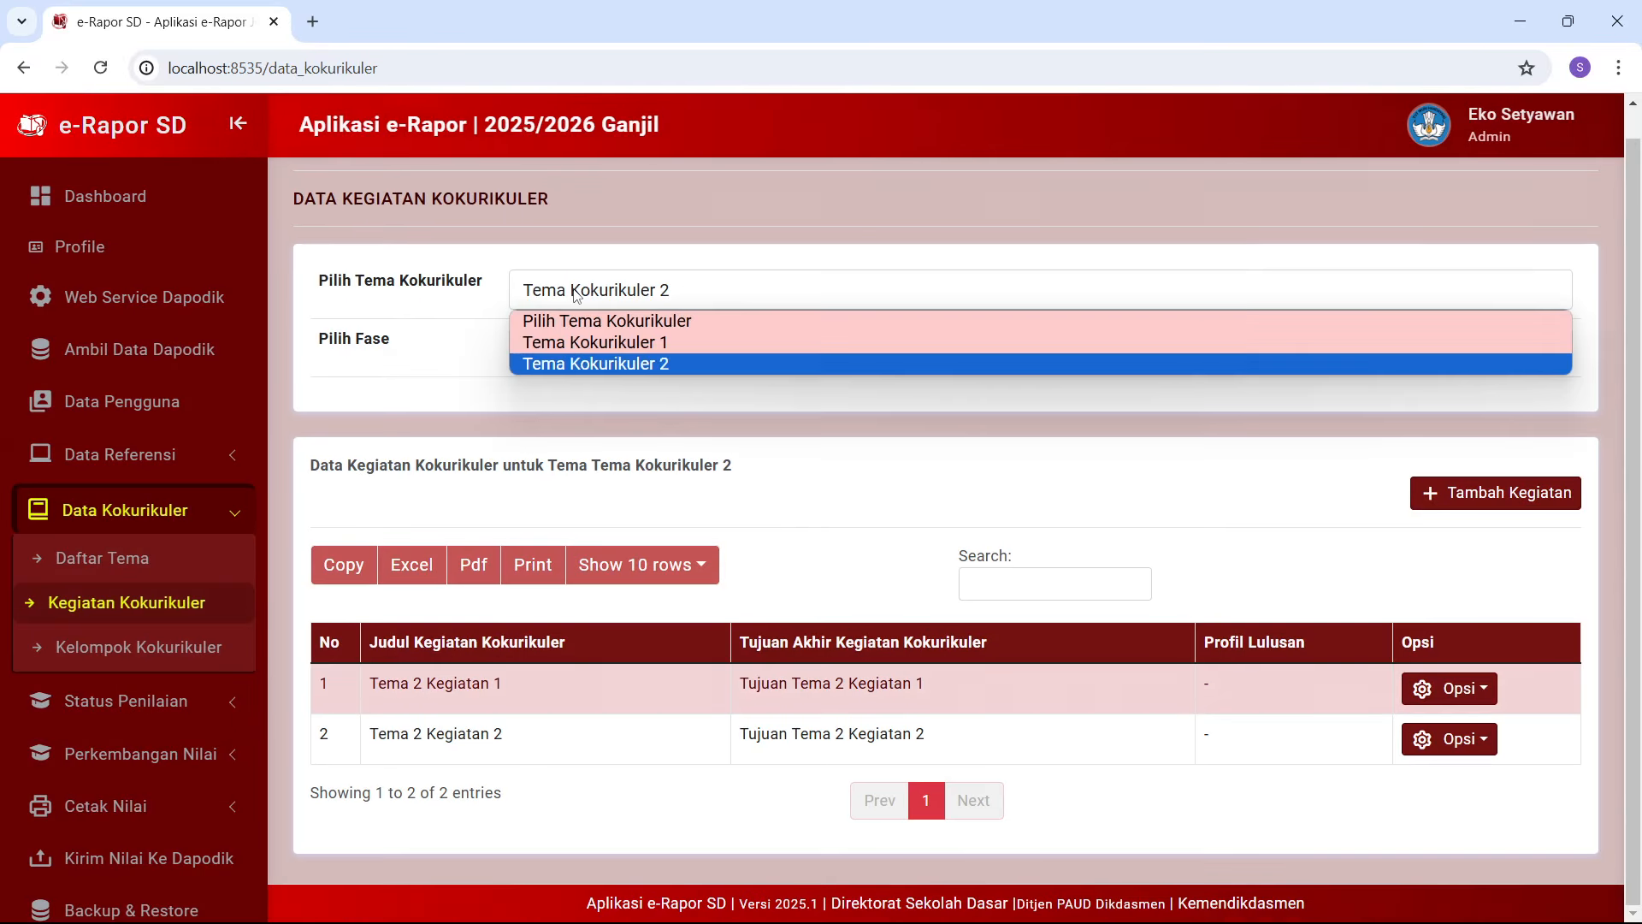
pyautogui.click(578, 343)
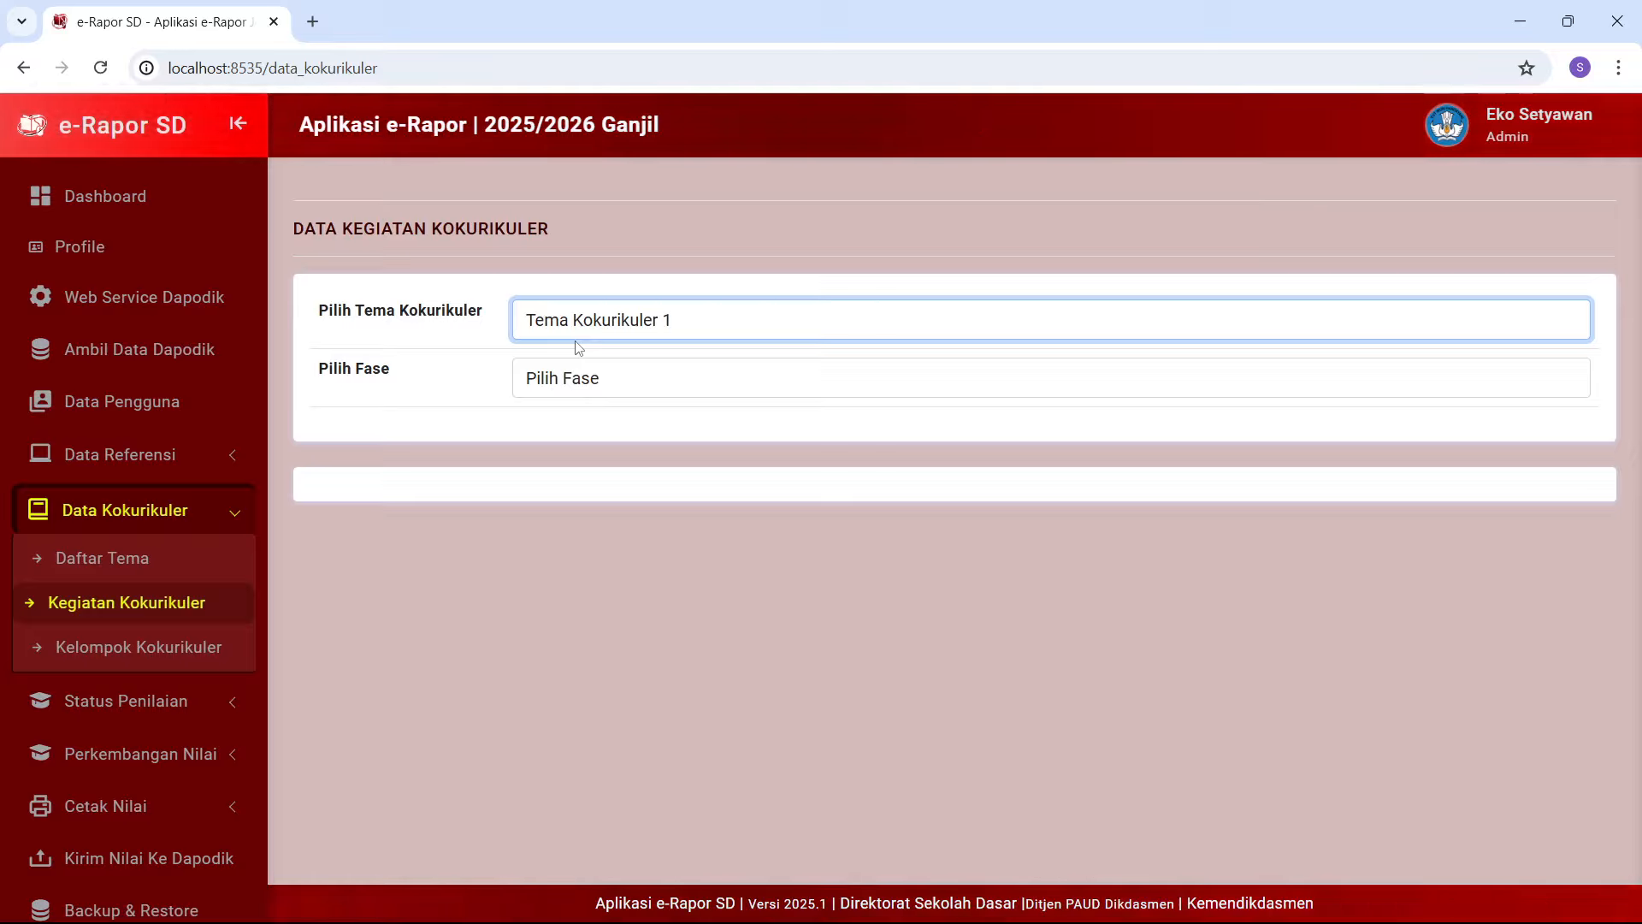
pyautogui.click(562, 379)
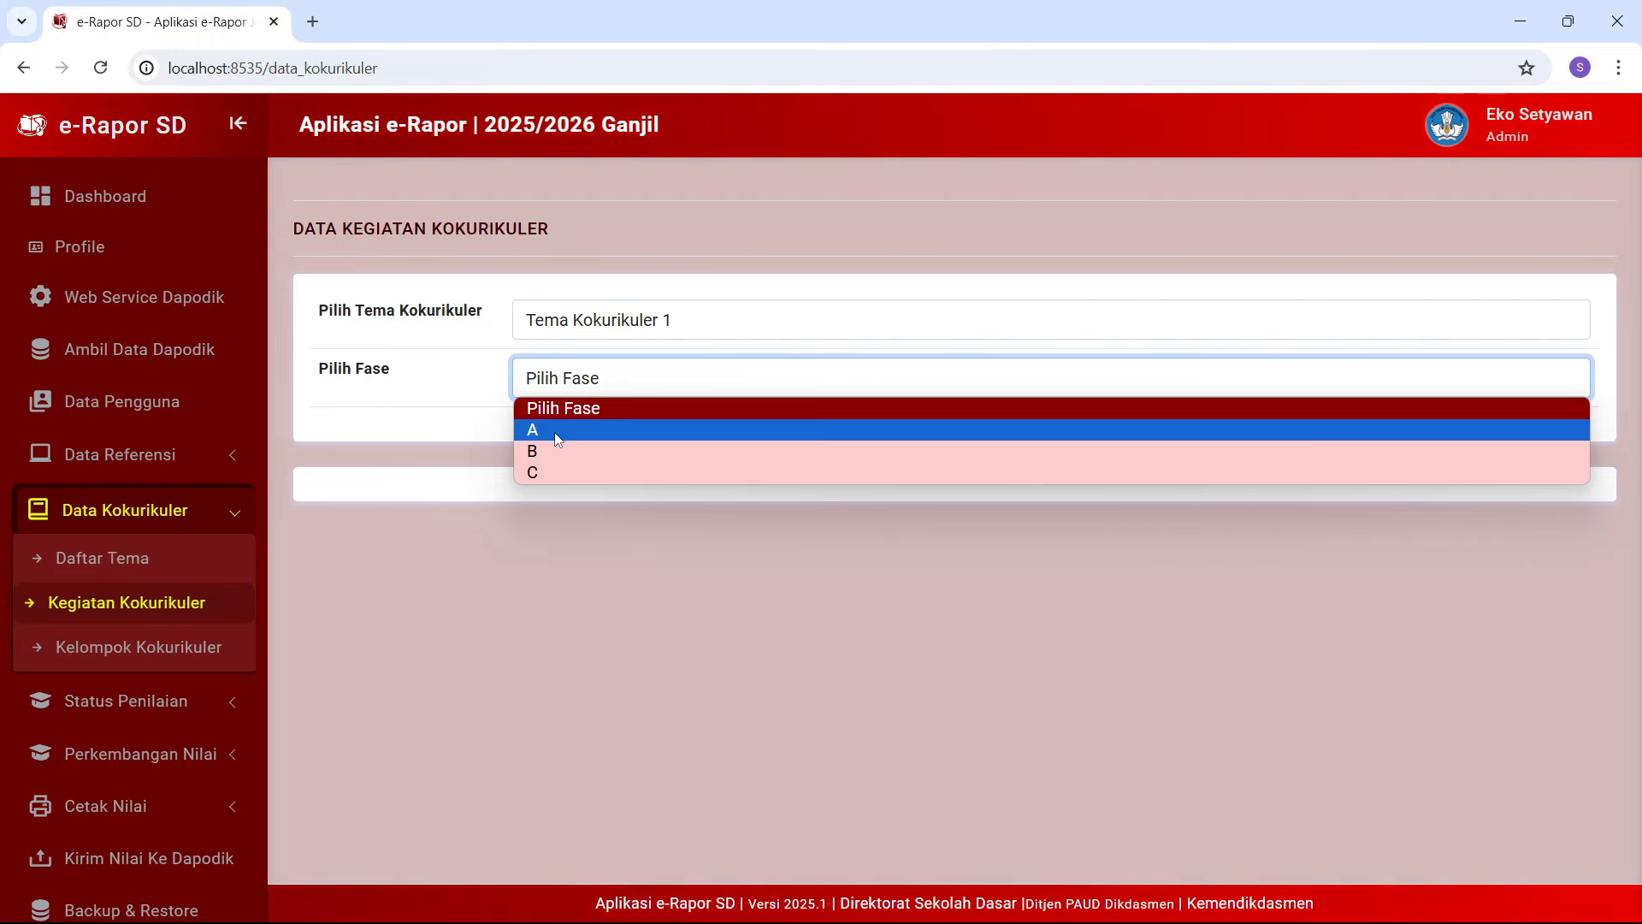
pyautogui.click(554, 430)
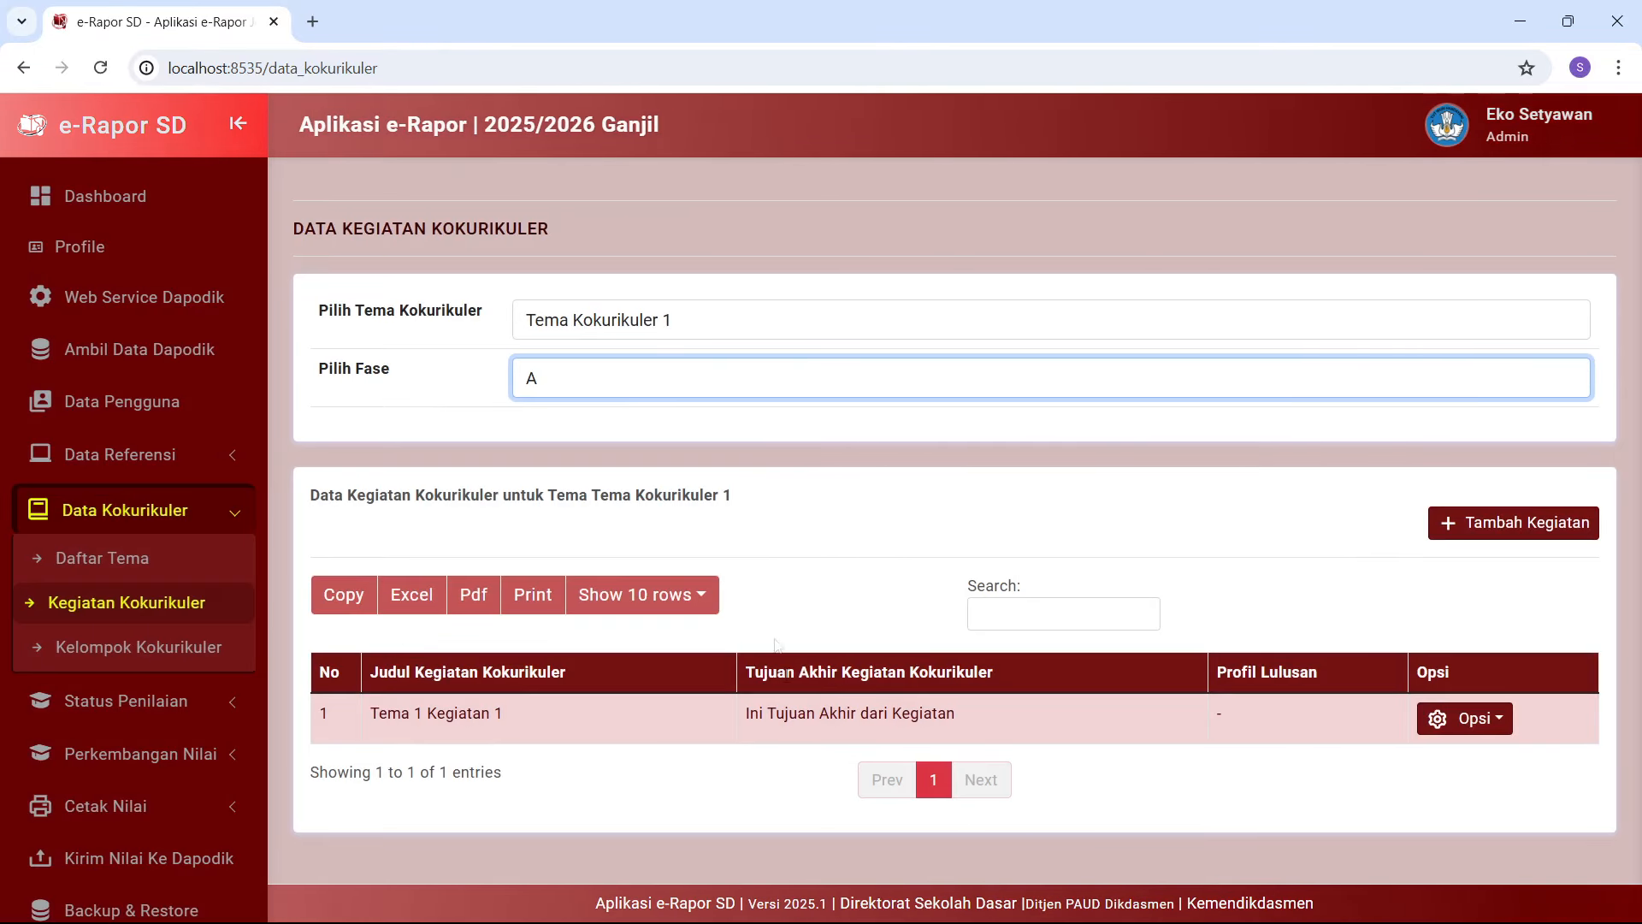
# Display the activities recorded for Tema Kokurikuler 2, phase B
pyautogui.click(581, 320)
pyautogui.click(581, 395)
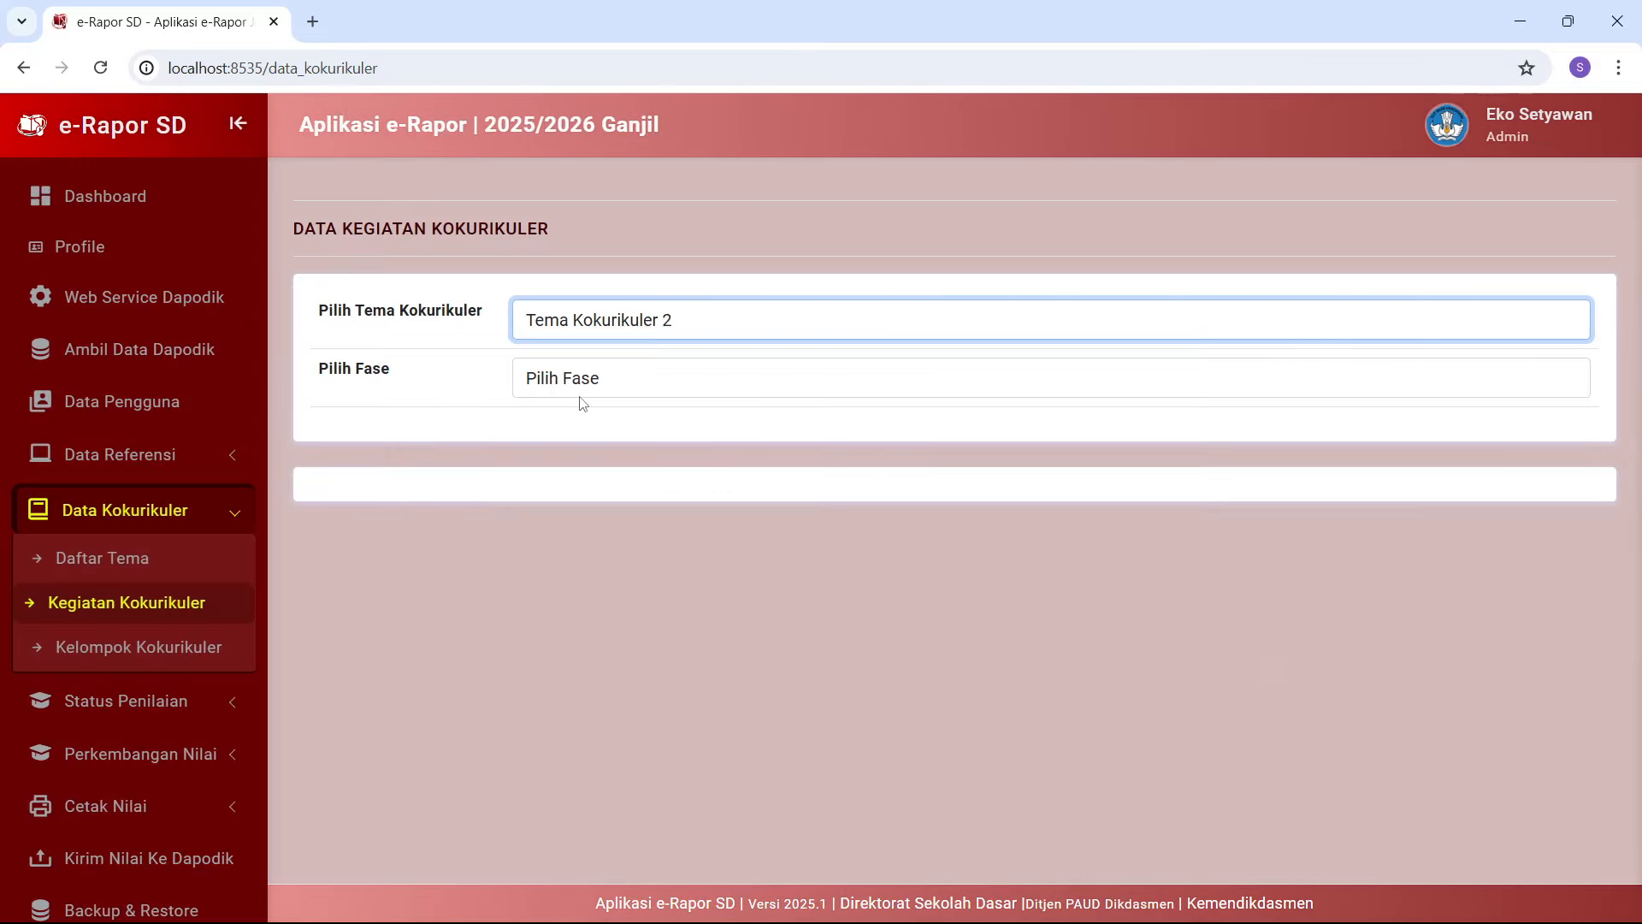
pyautogui.click(560, 378)
pyautogui.click(560, 450)
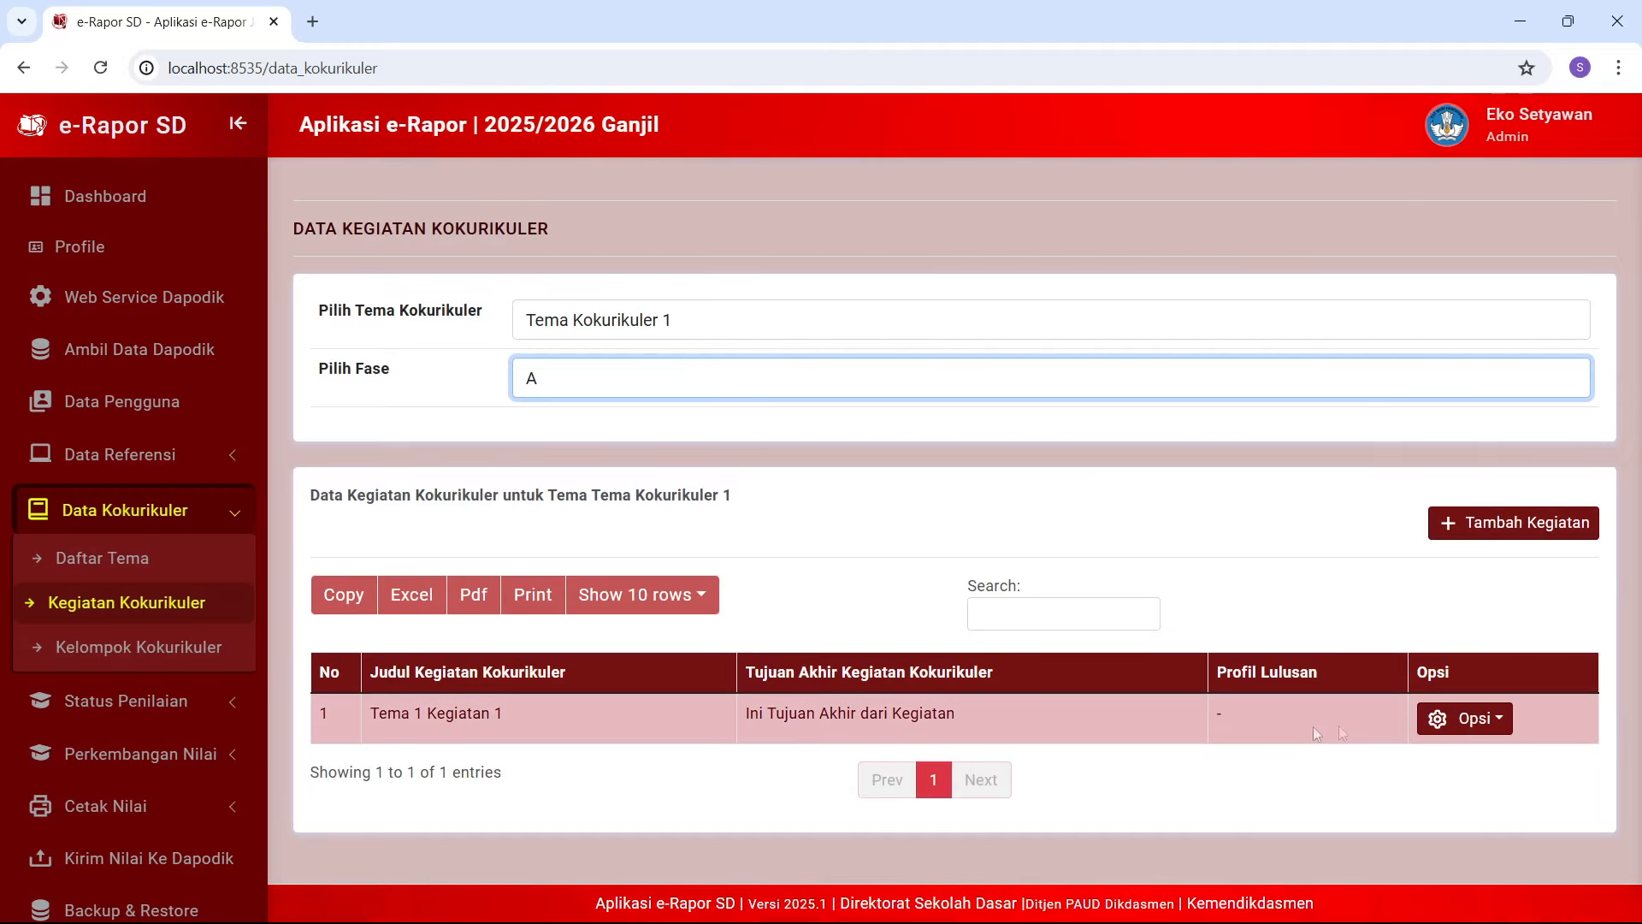
# Open the graduate profile (Profil Lulusan) of Tema 1 Kegiatan 1 and bring up the list of dimensions and subdimensions that can be added
pyautogui.click(1444, 723)
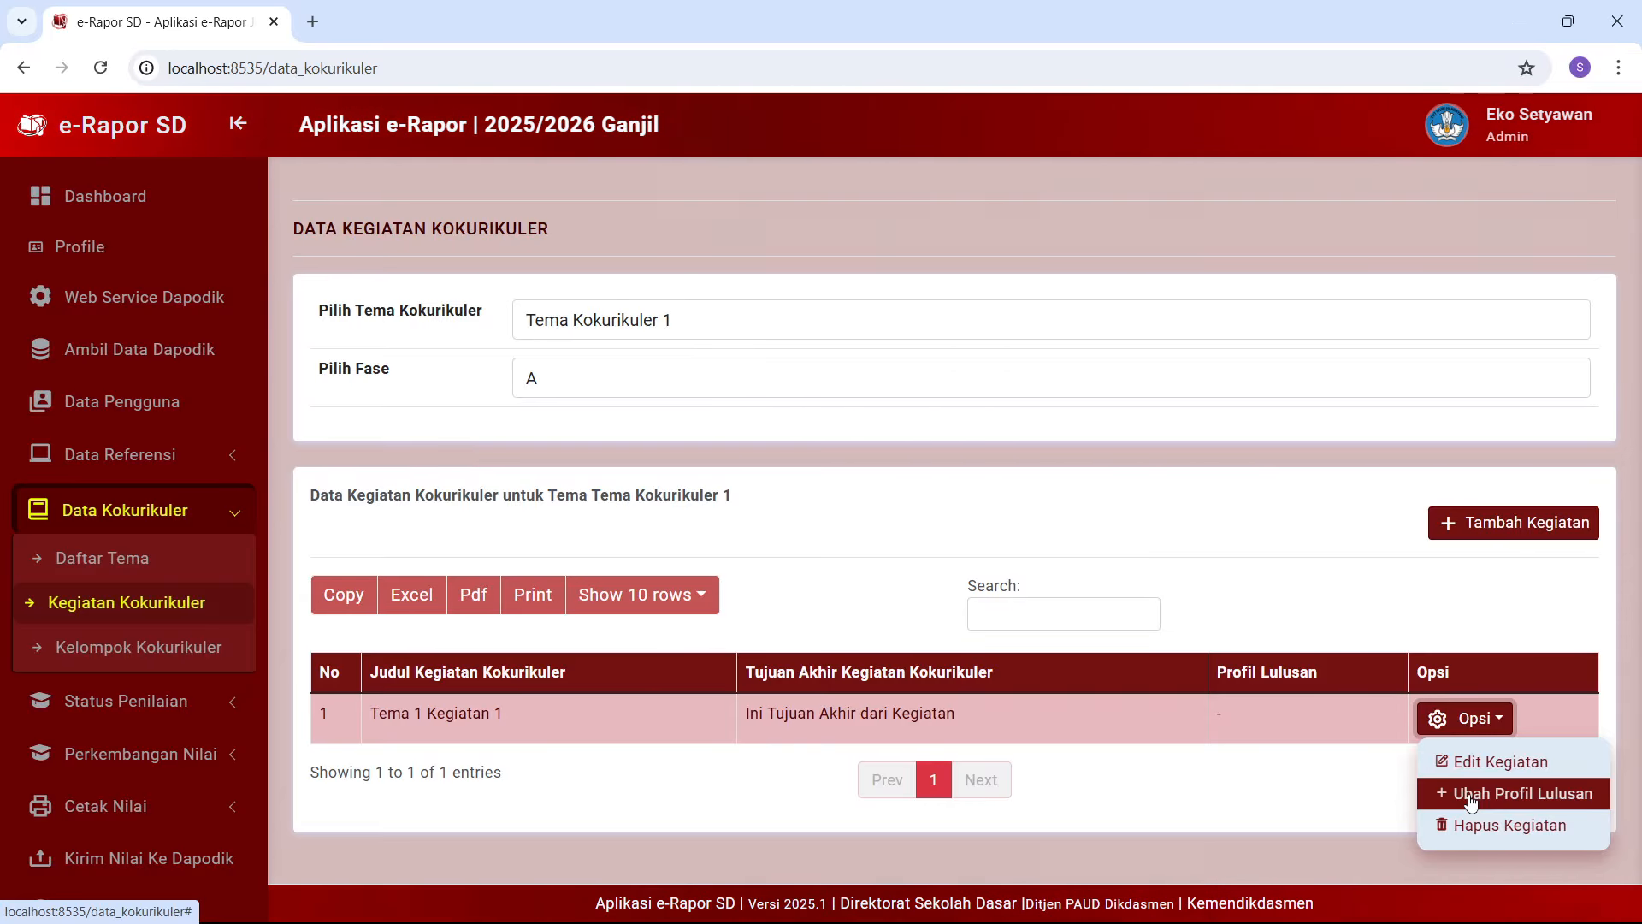
pyautogui.click(1470, 797)
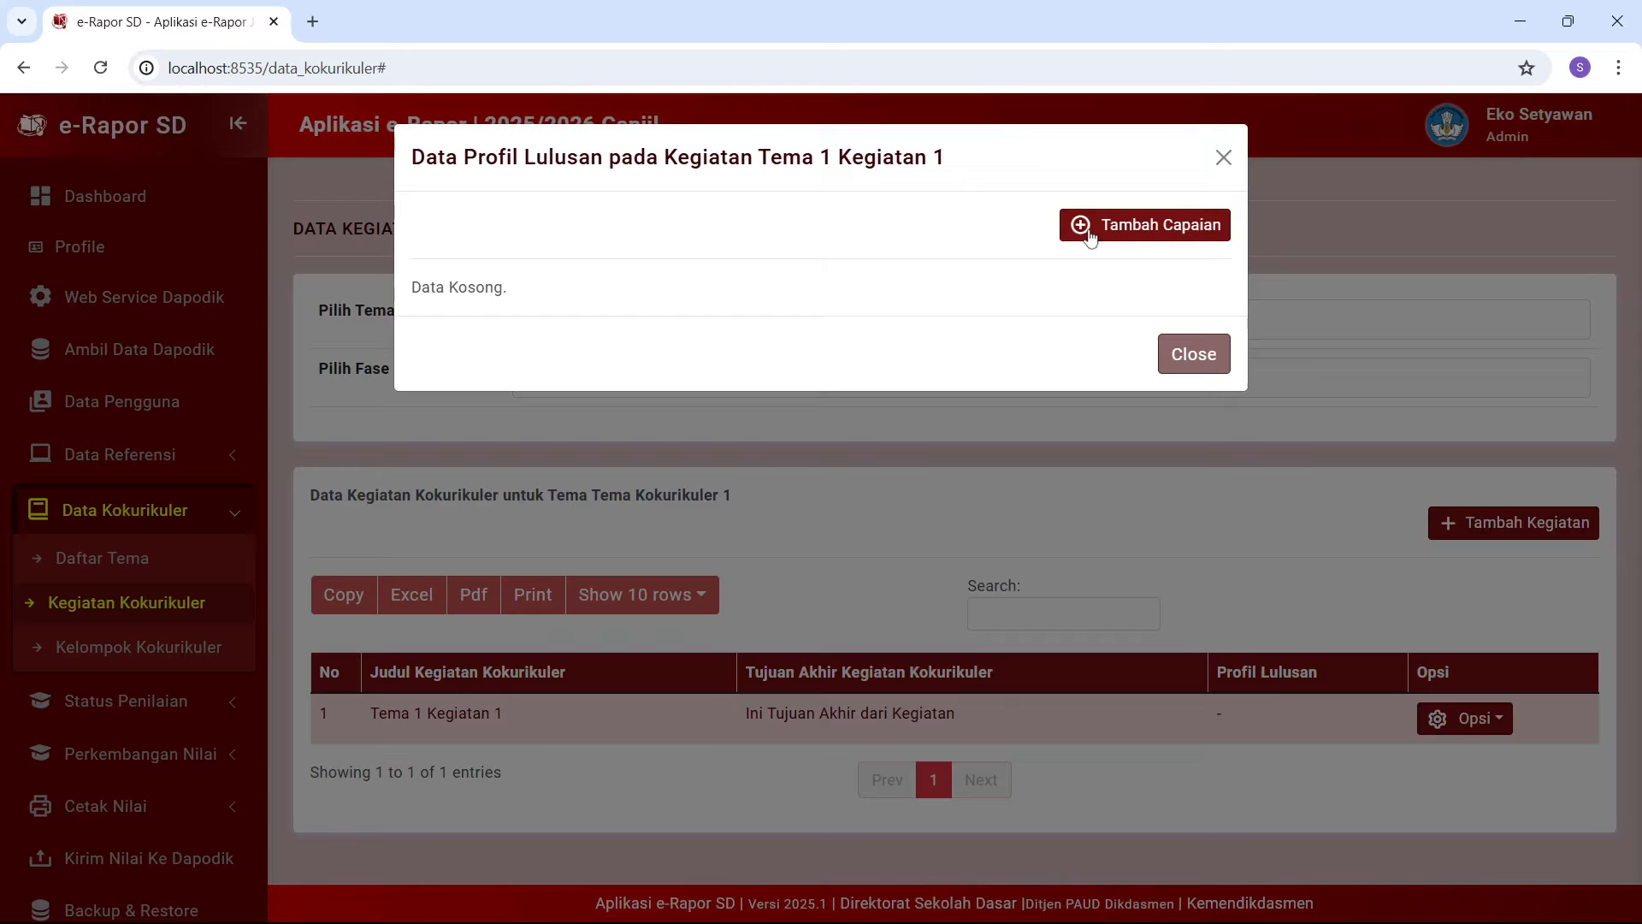
pyautogui.click(1109, 231)
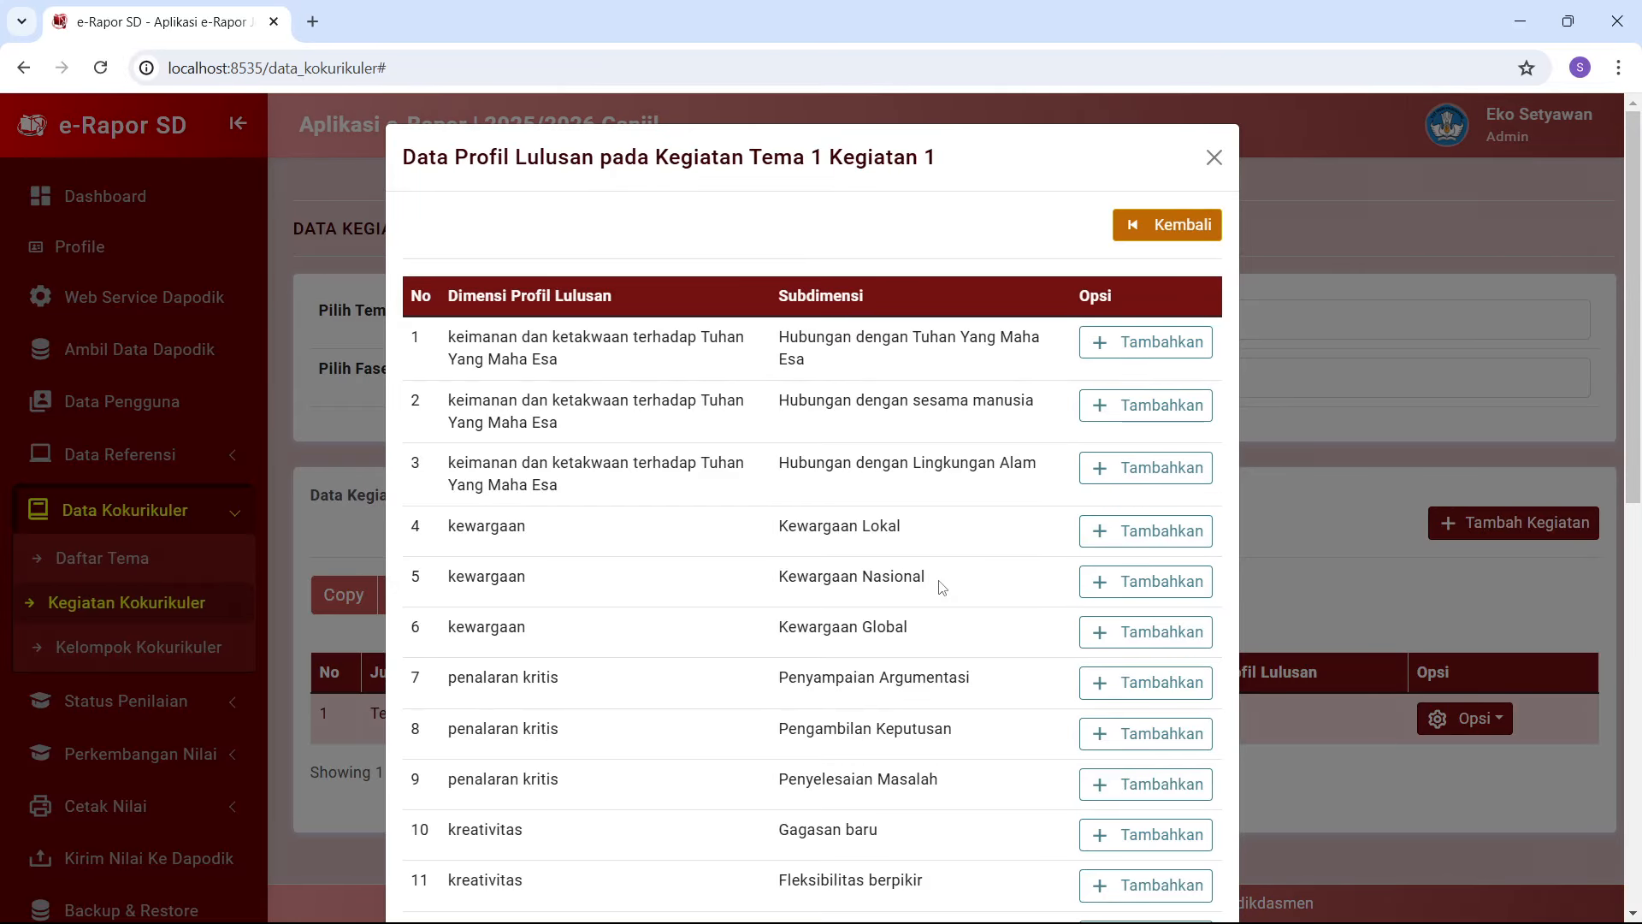
pyautogui.scroll(-3, 941, 586)
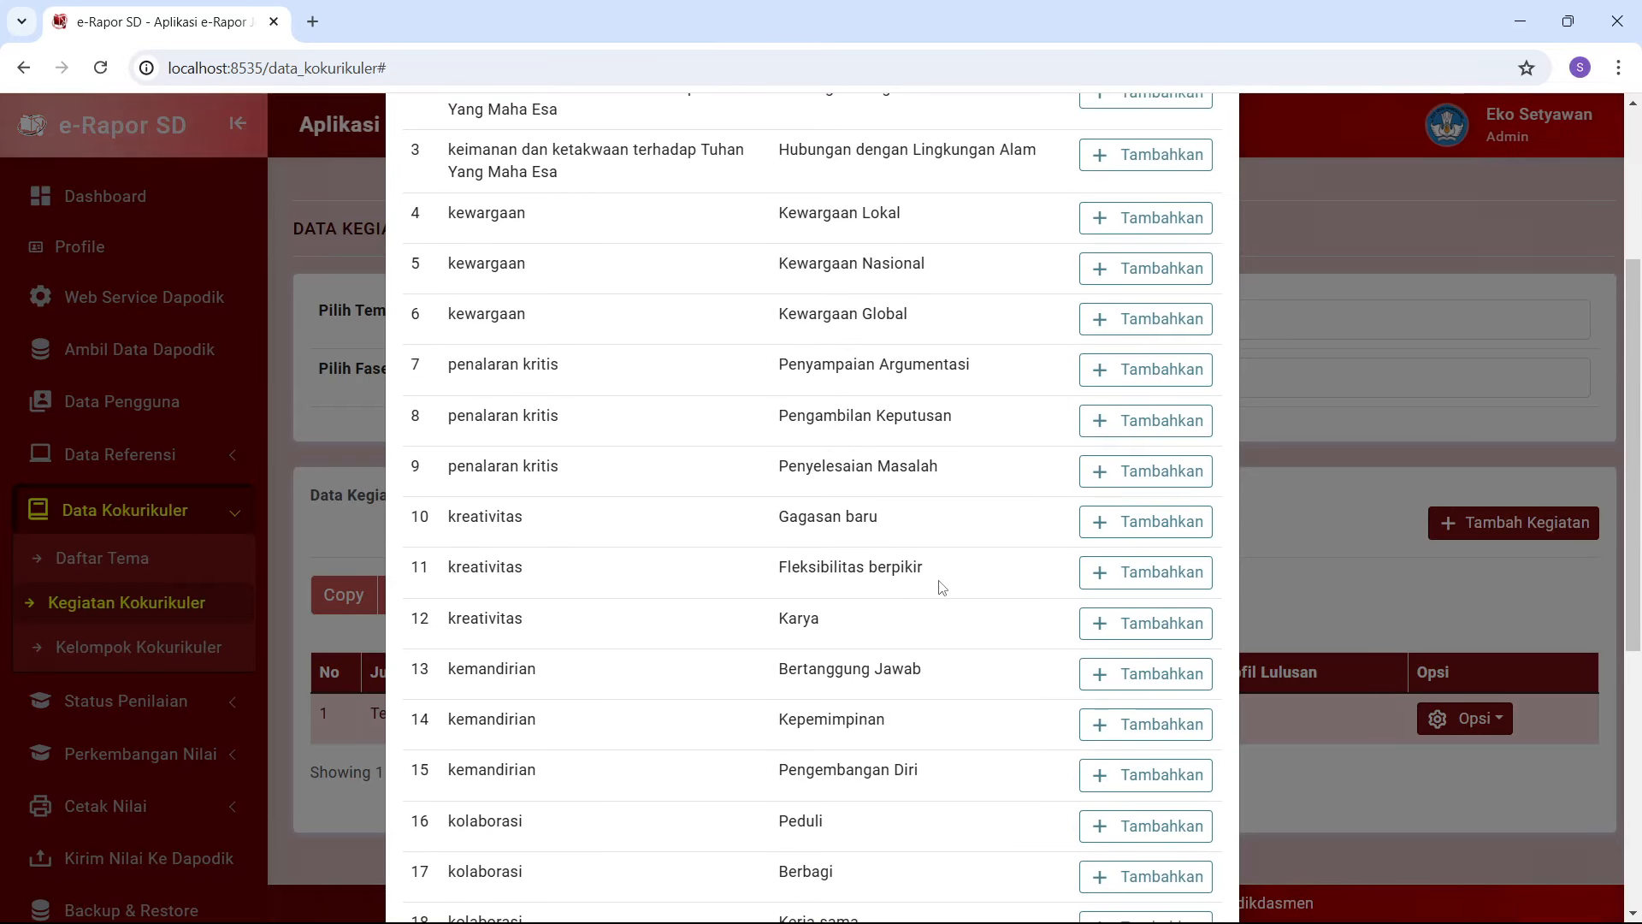
pyautogui.scroll(3, 941, 587)
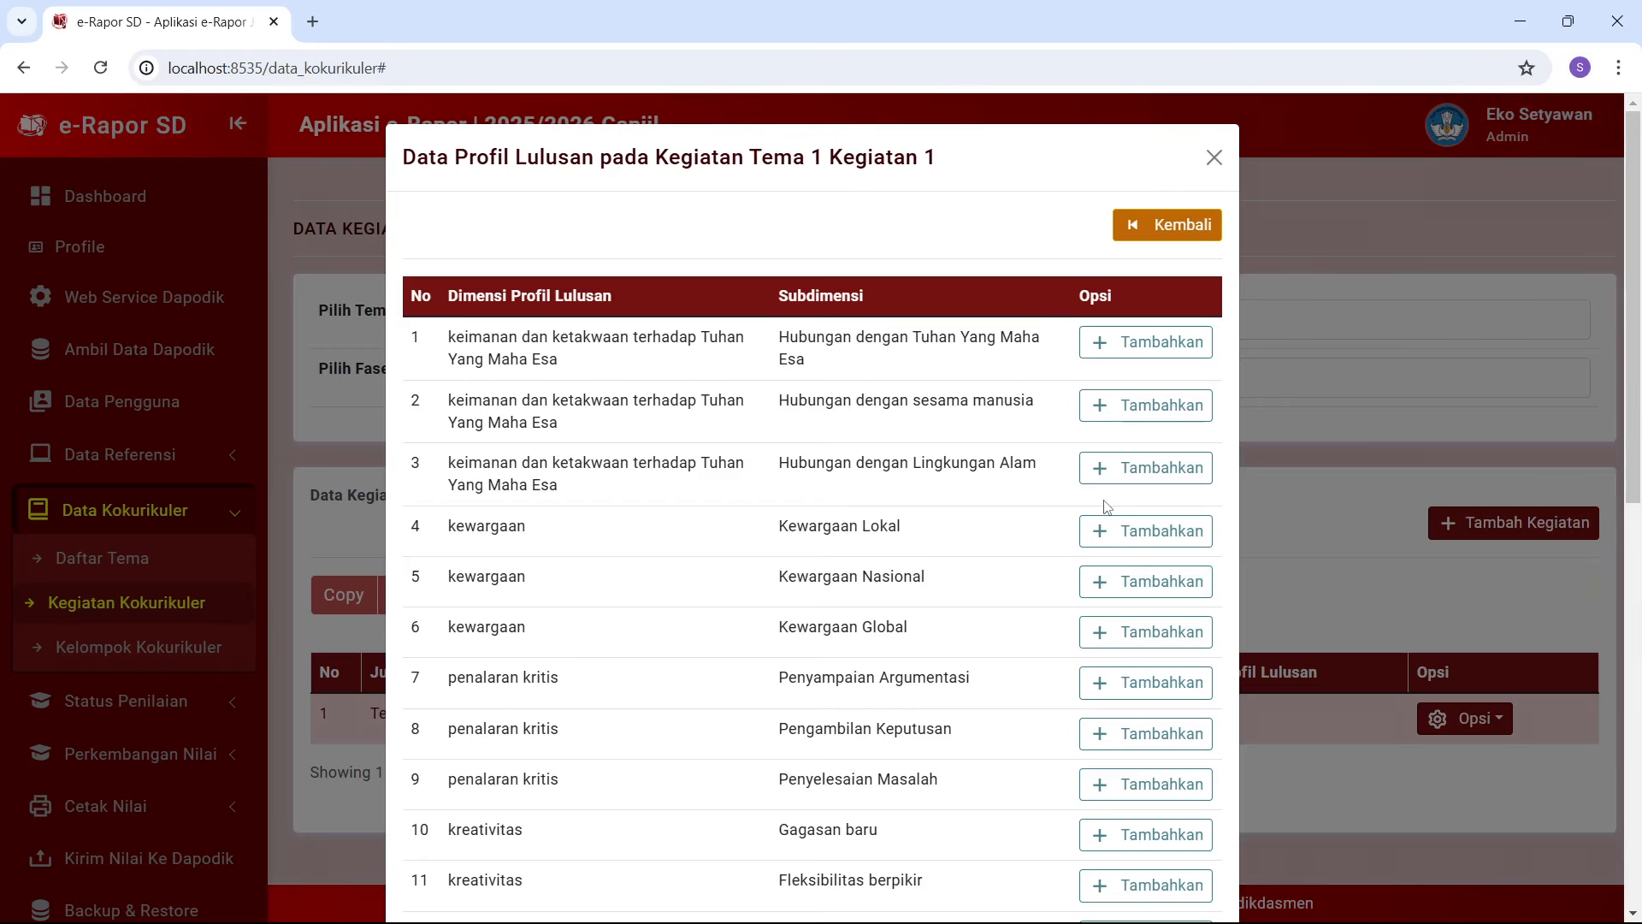
# Add the subdimensions "Hubungan dengan Tuhan Yang Maha Esa" and "Kewargaan Lokal" to the activity's graduate profile, and close the profile data
pyautogui.click(1104, 472)
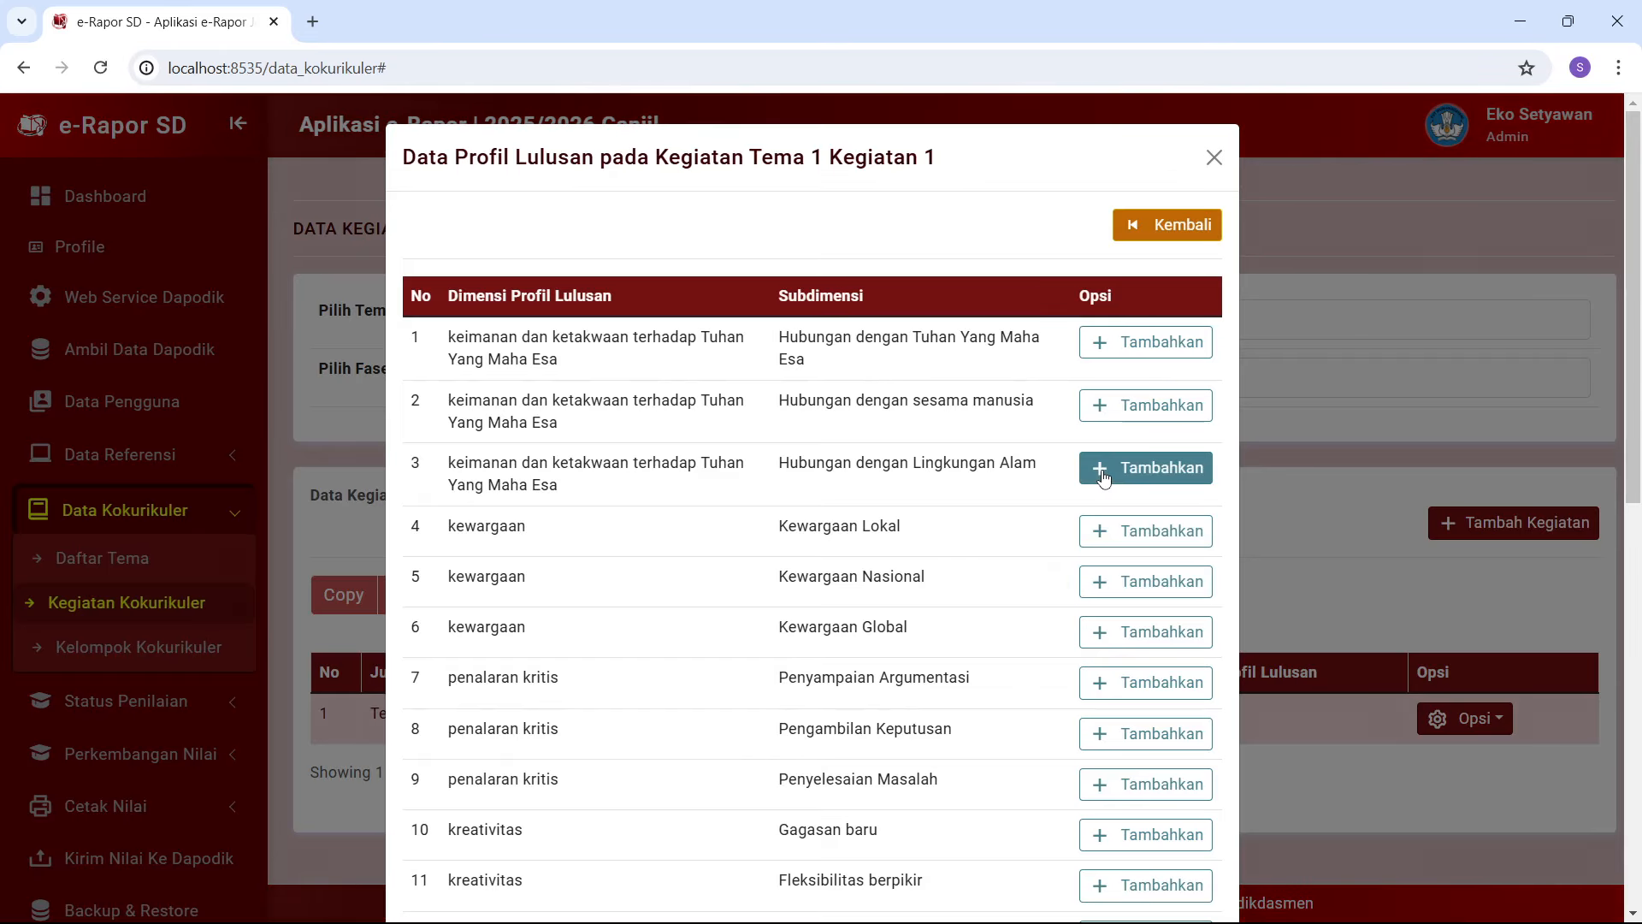
pyautogui.click(1108, 407)
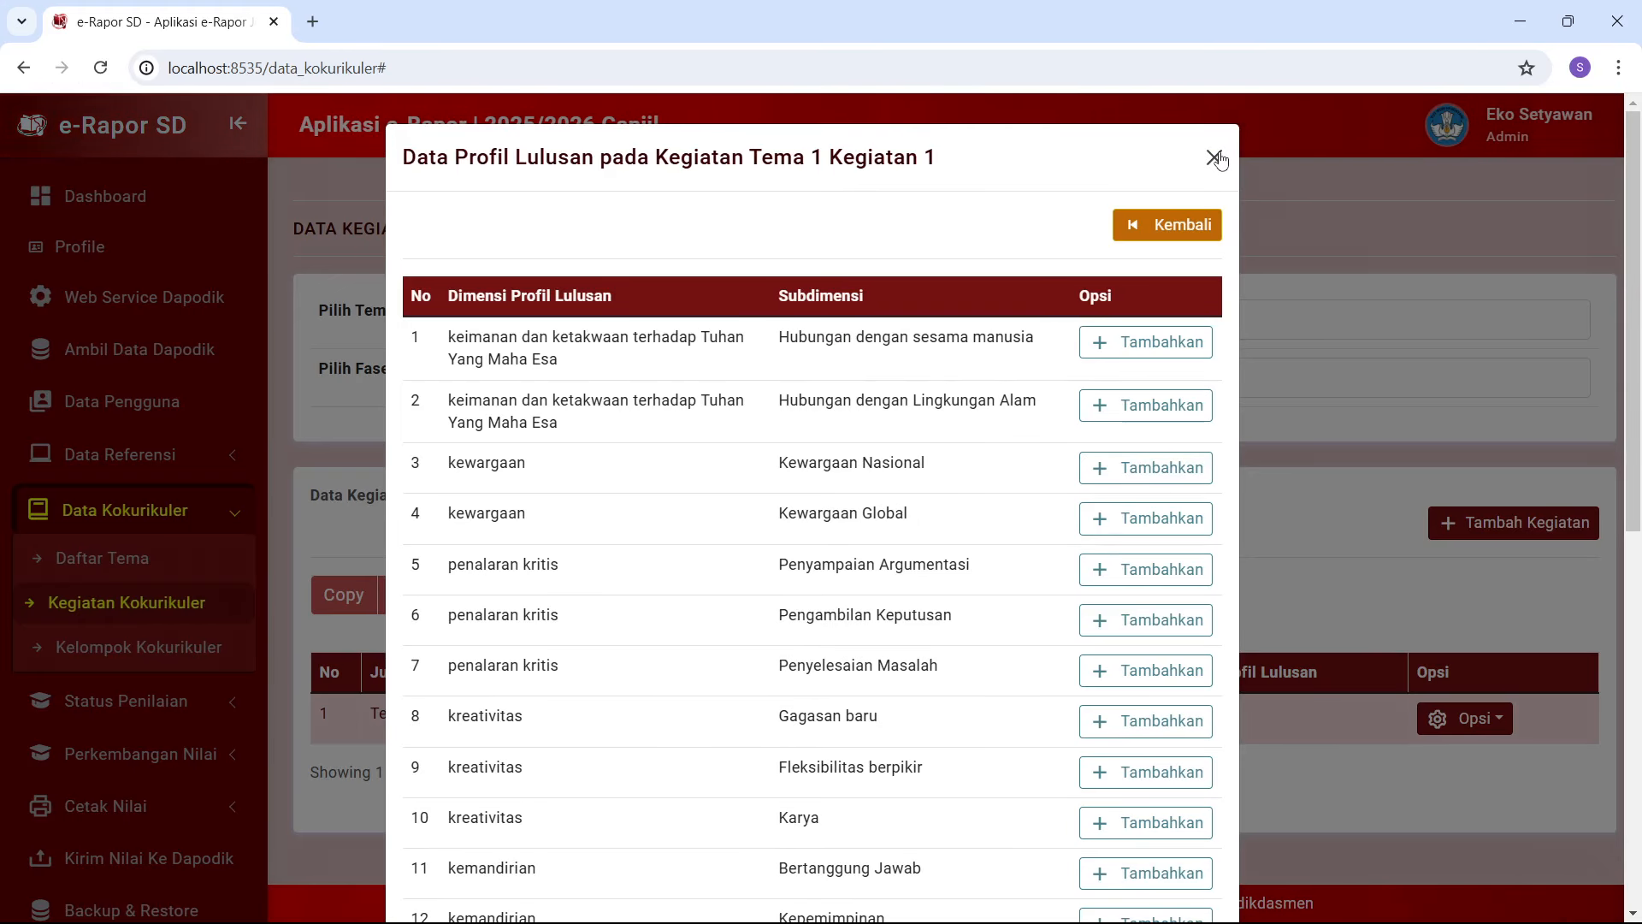
pyautogui.click(1158, 227)
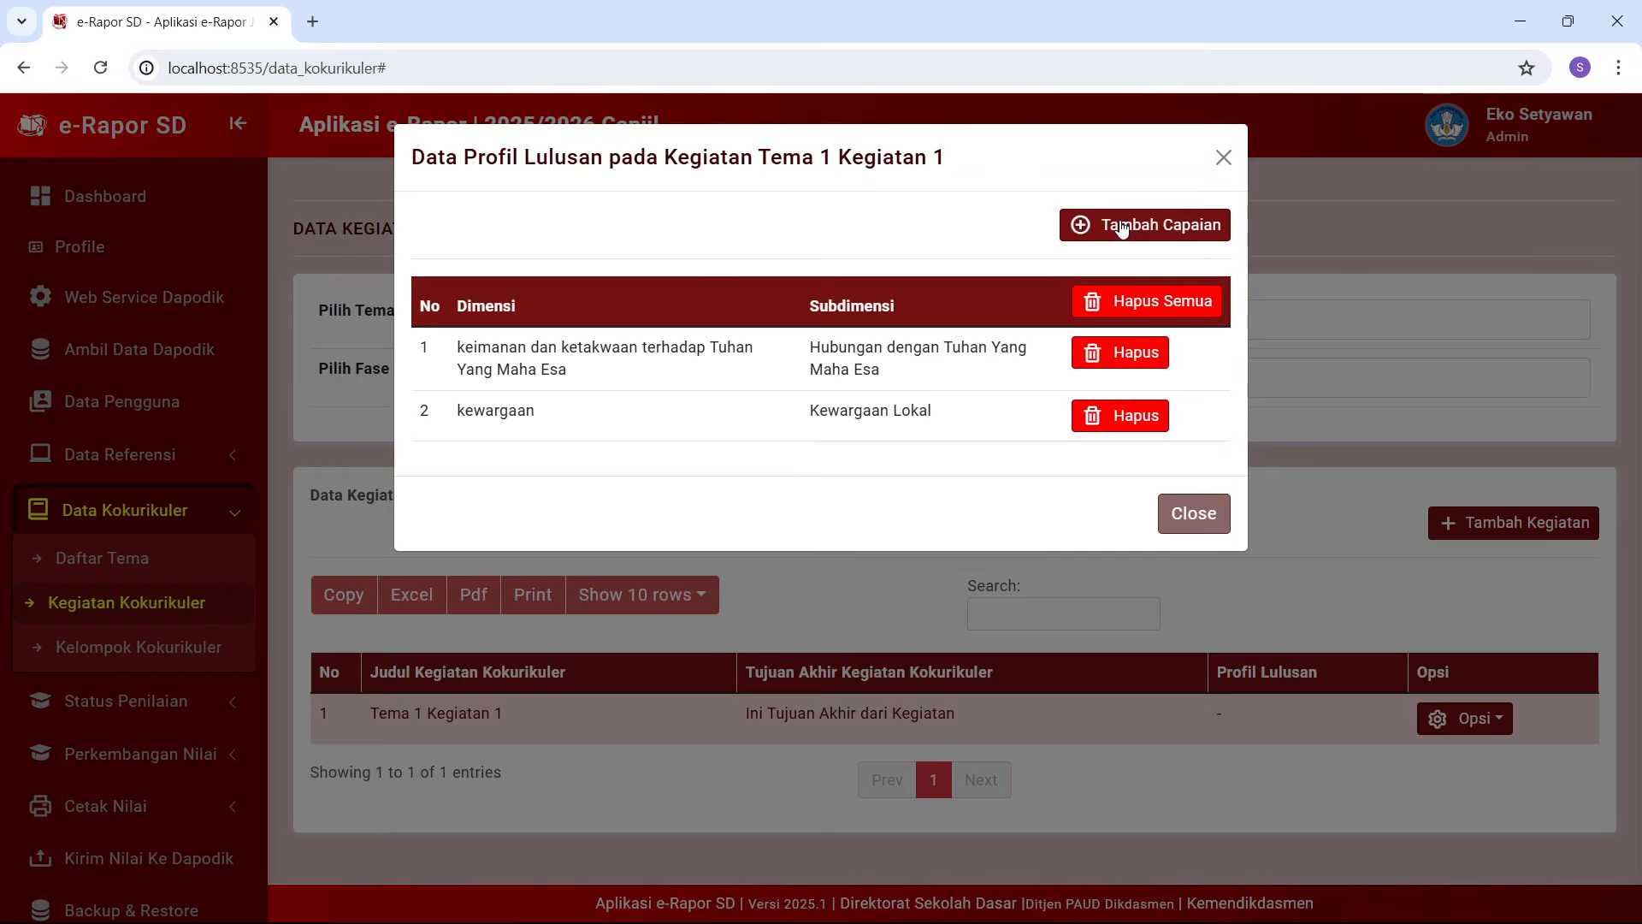
pyautogui.click(1181, 514)
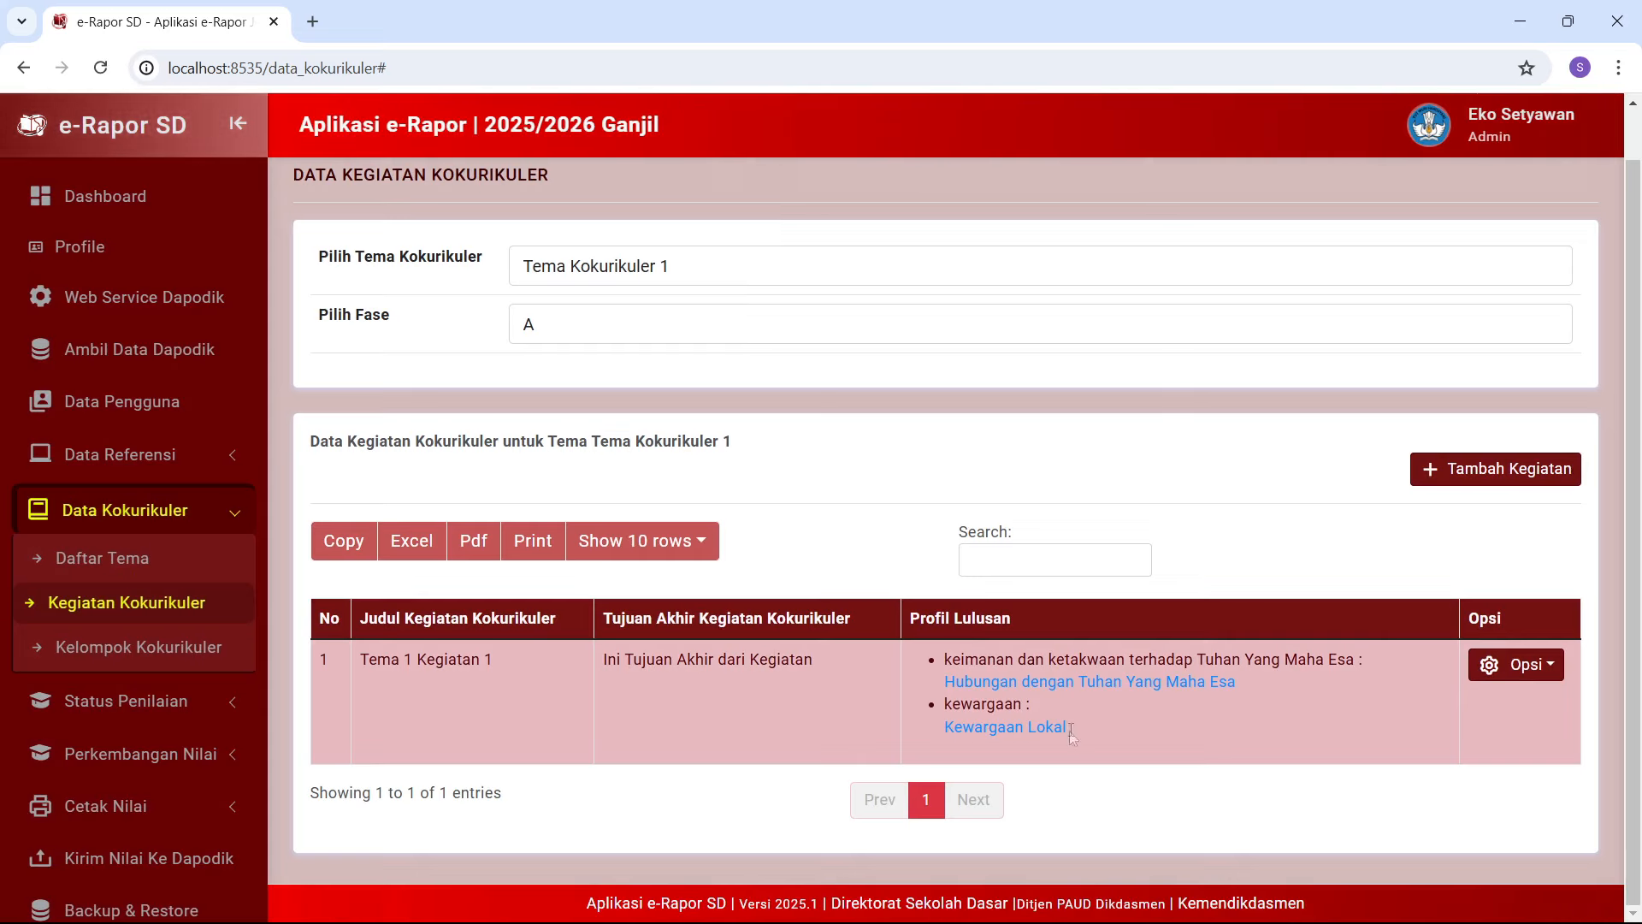
# Return to the activity data of Tema Kokurikuler 2, phase B, to check its activities' graduate profiles
pyautogui.click(631, 275)
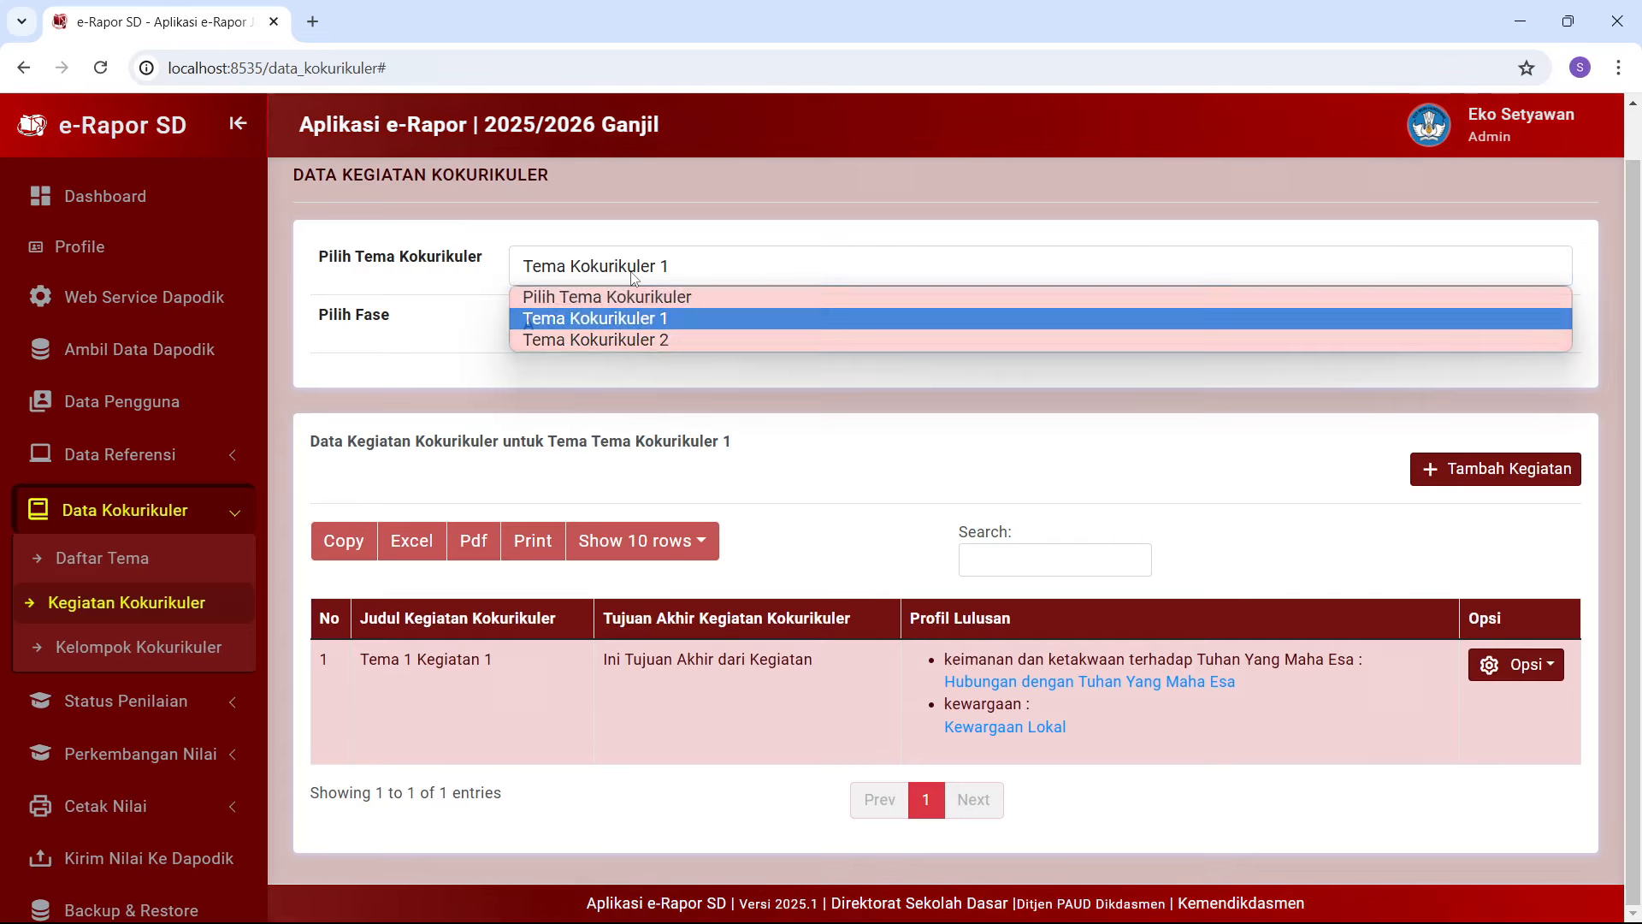
pyautogui.click(611, 342)
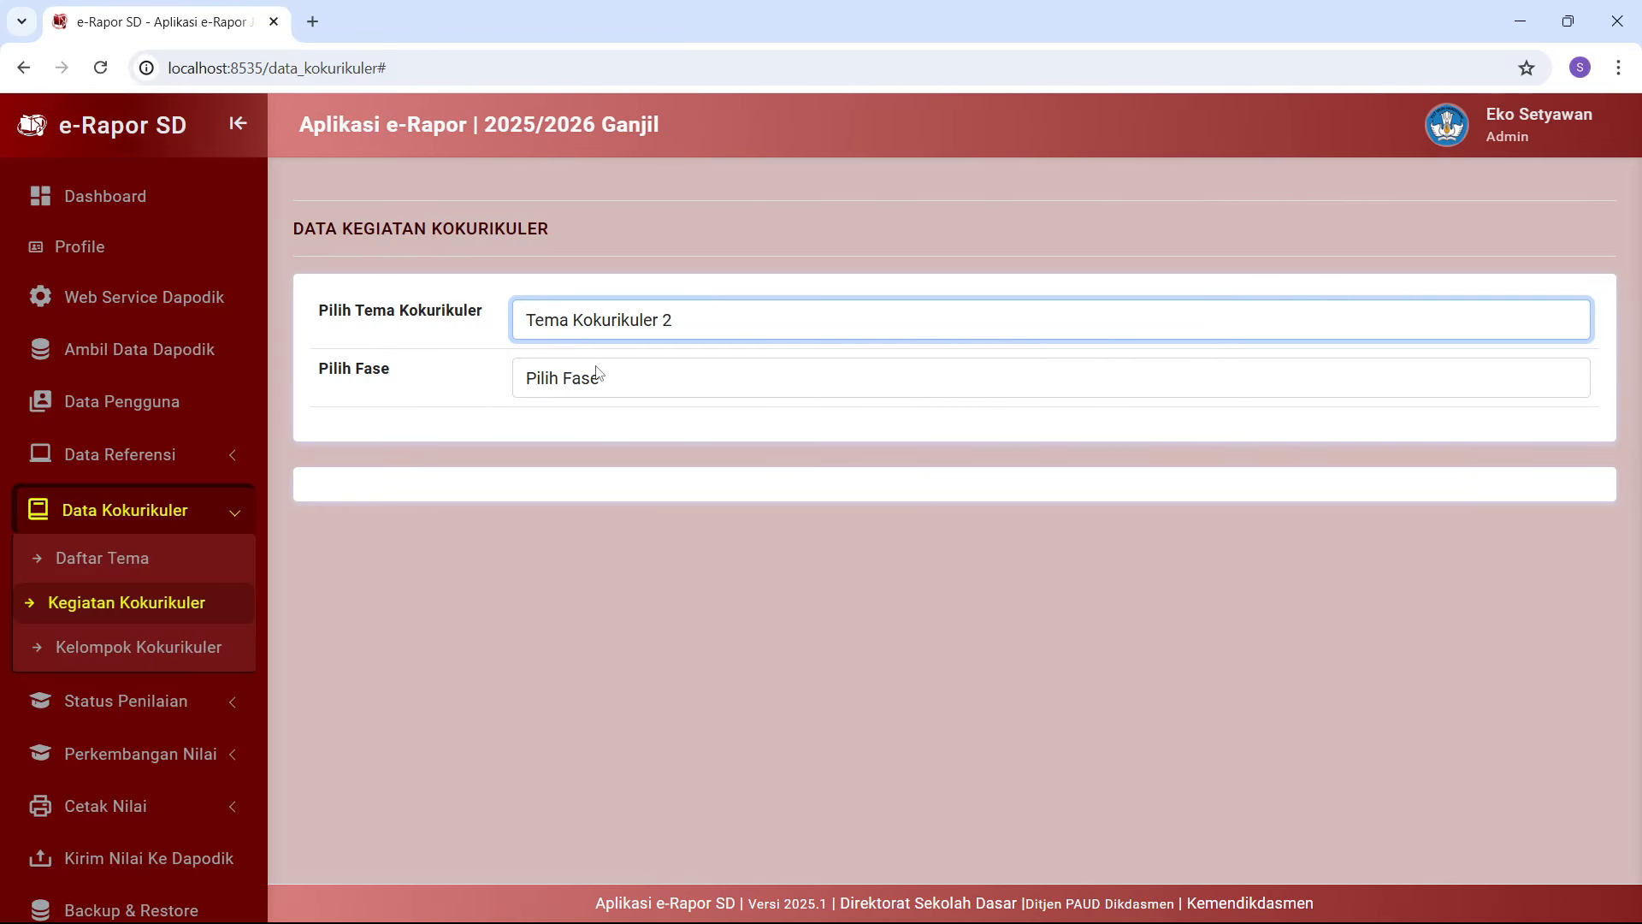
pyautogui.click(592, 383)
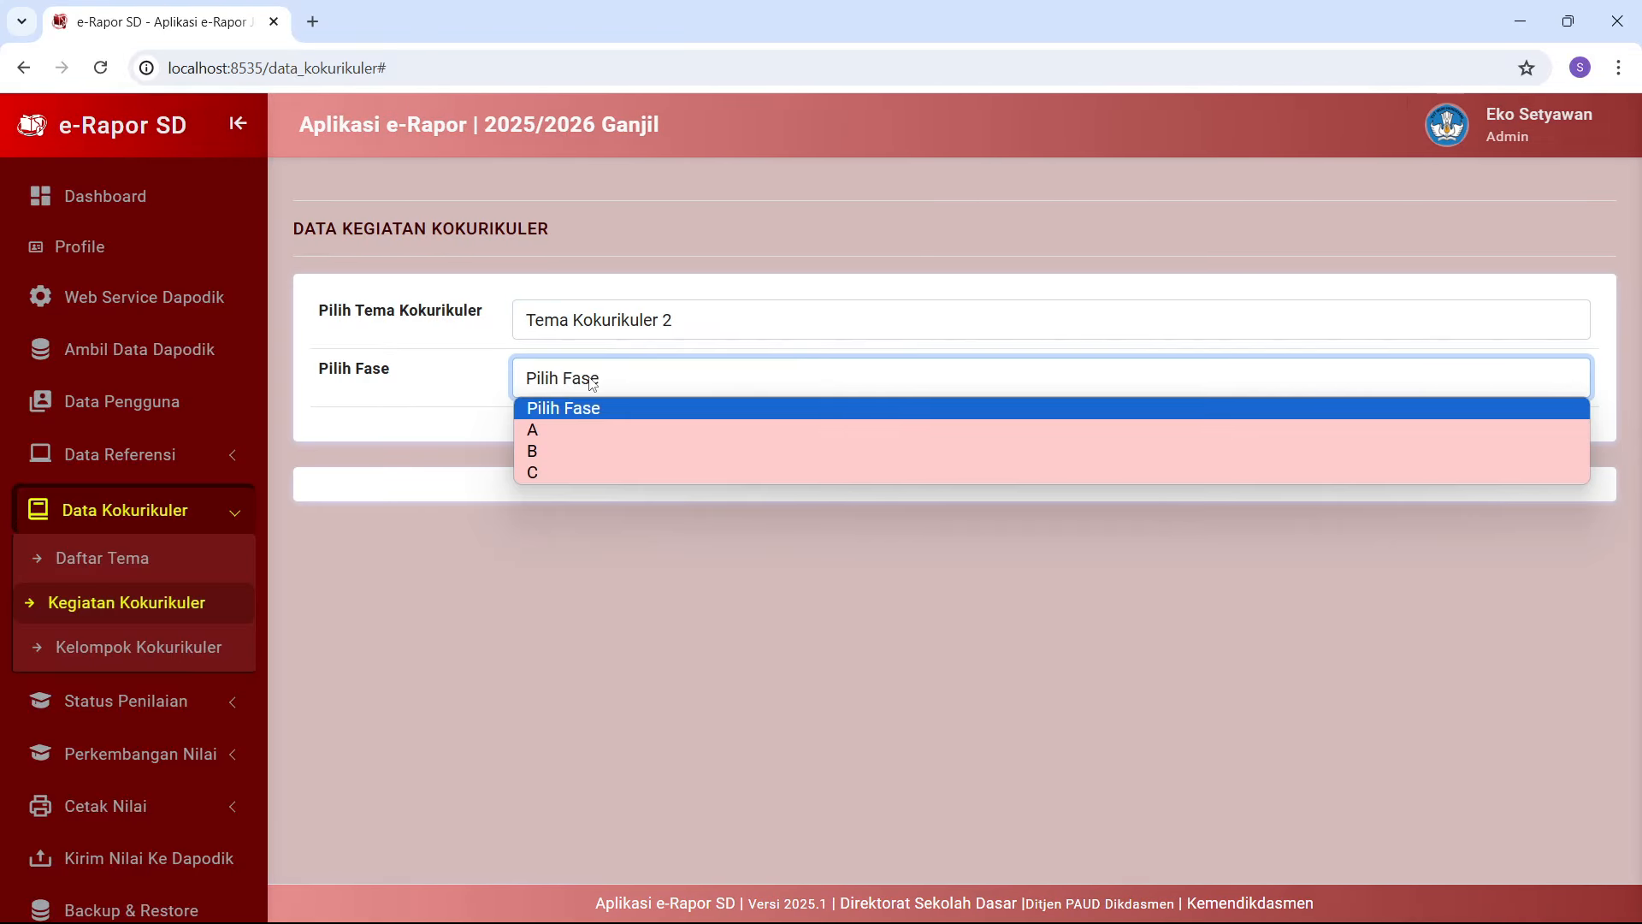
pyautogui.click(576, 445)
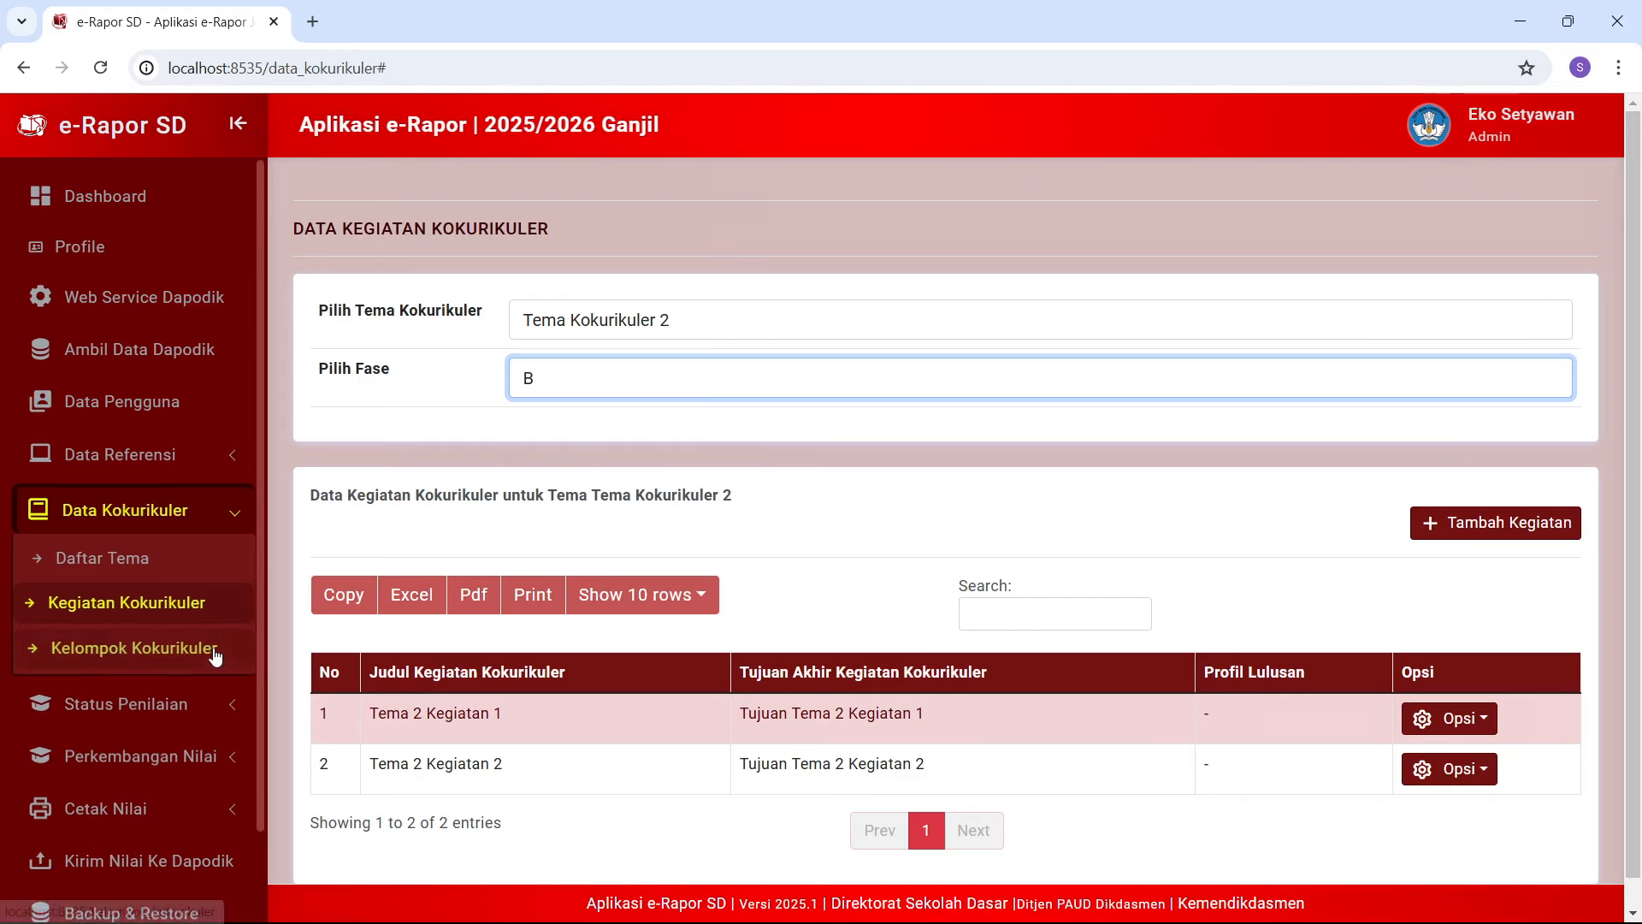
# Start a new co-curricular group in Kelompok Kokurikuler named "Kelas 1A", with Tingkat Pendidikan 1 and Fase A
pyautogui.click(144, 648)
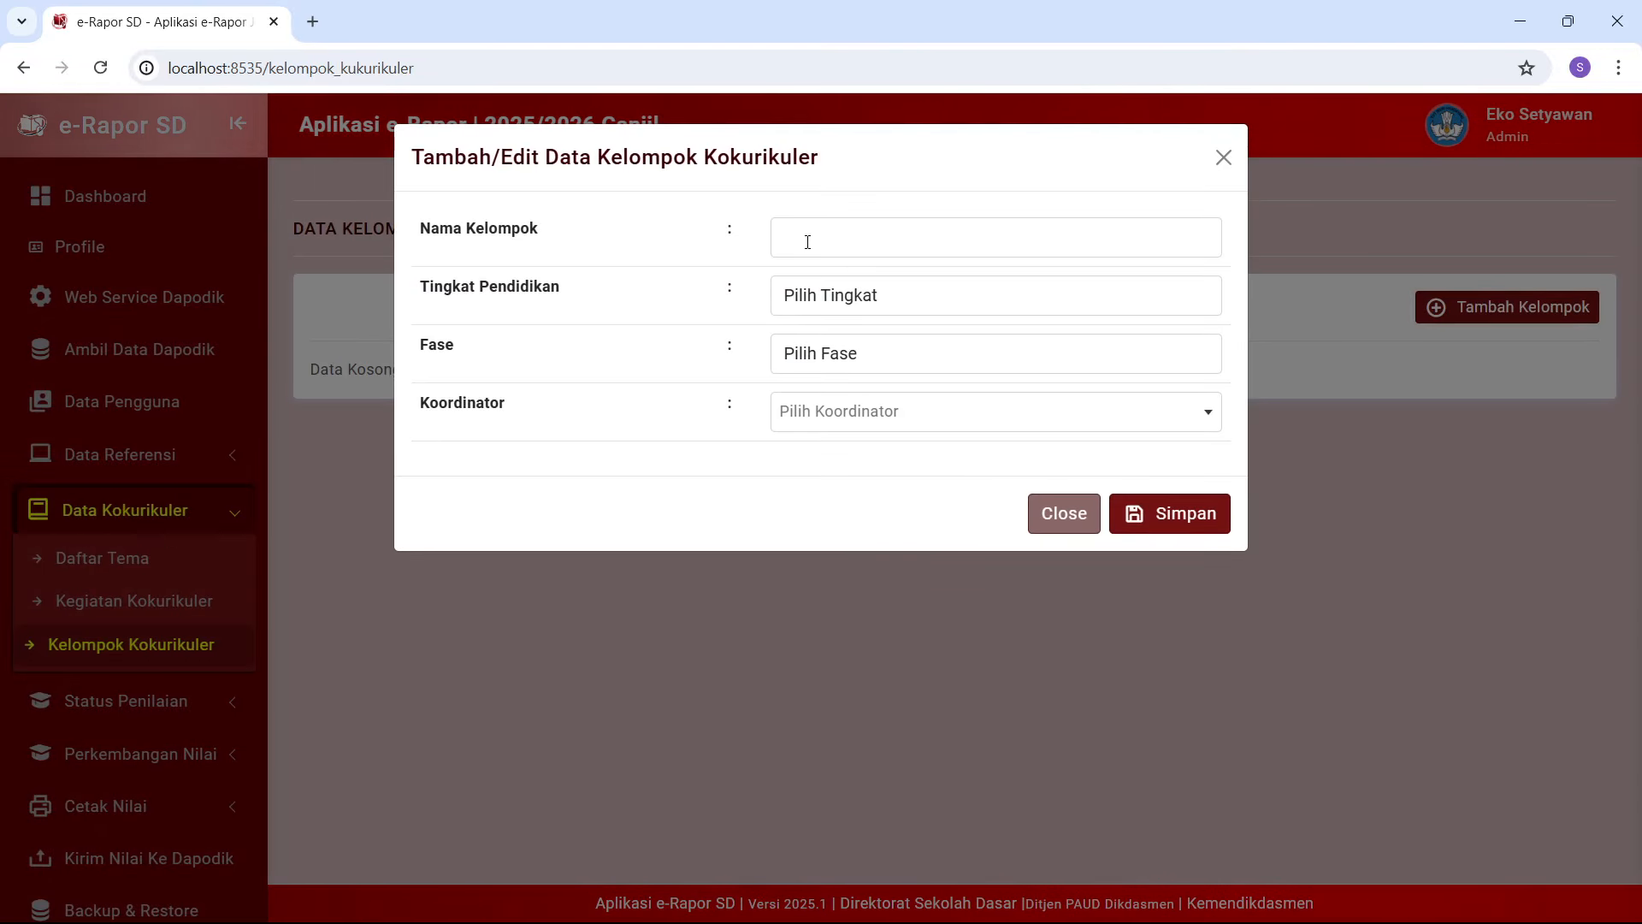
pyautogui.click(807, 242)
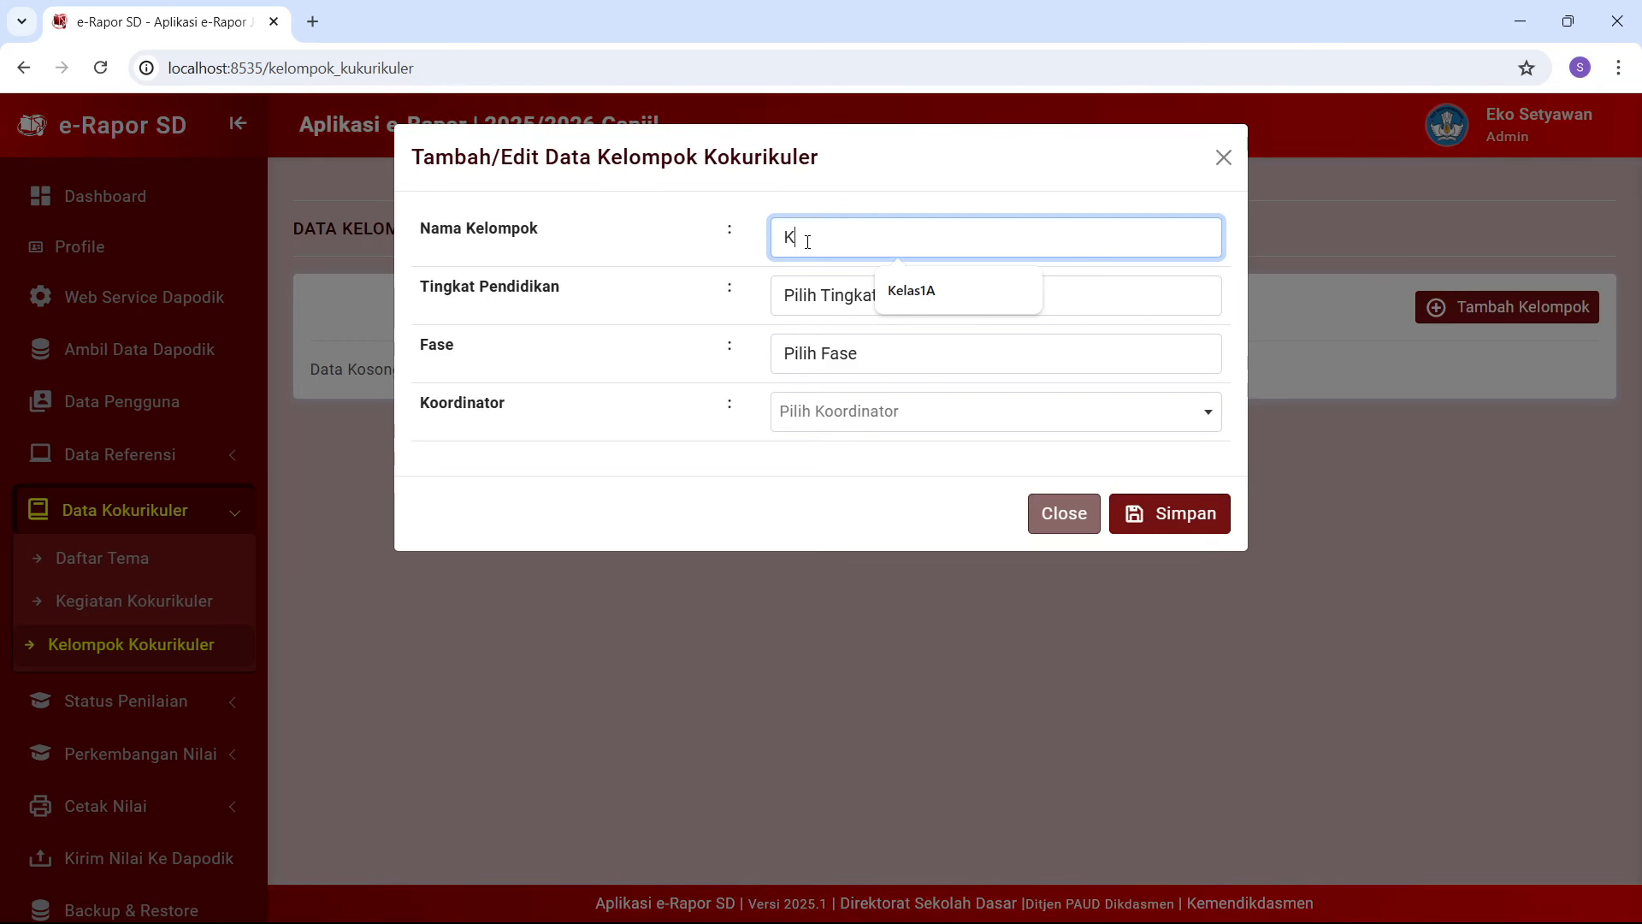
pyautogui.write('Kelas 1A')
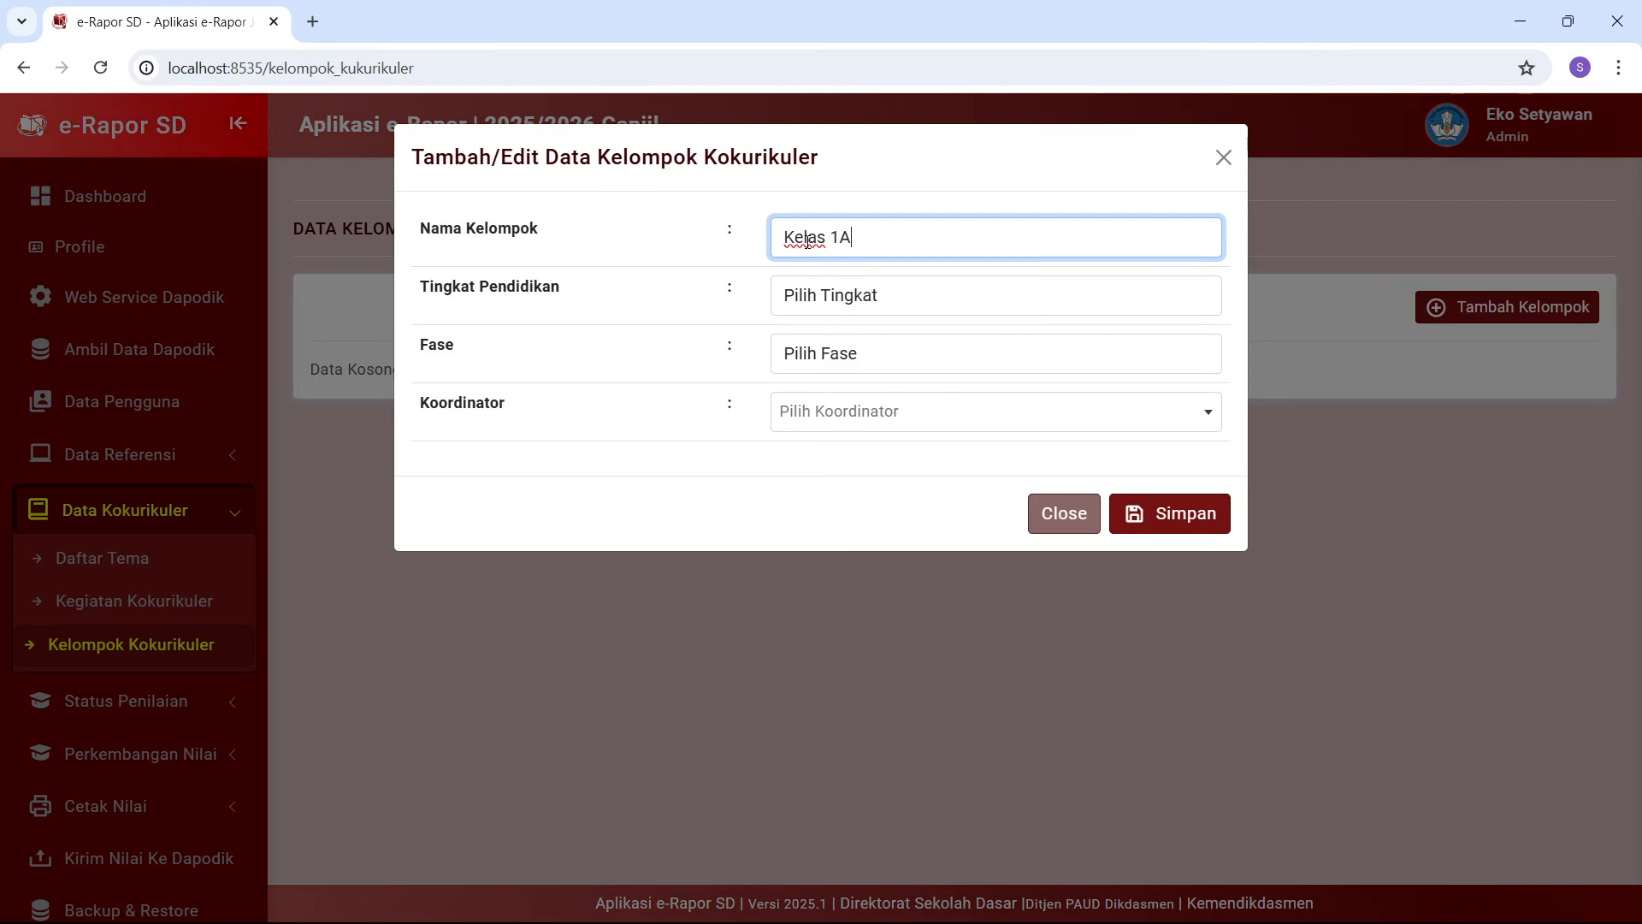
pyautogui.click(826, 295)
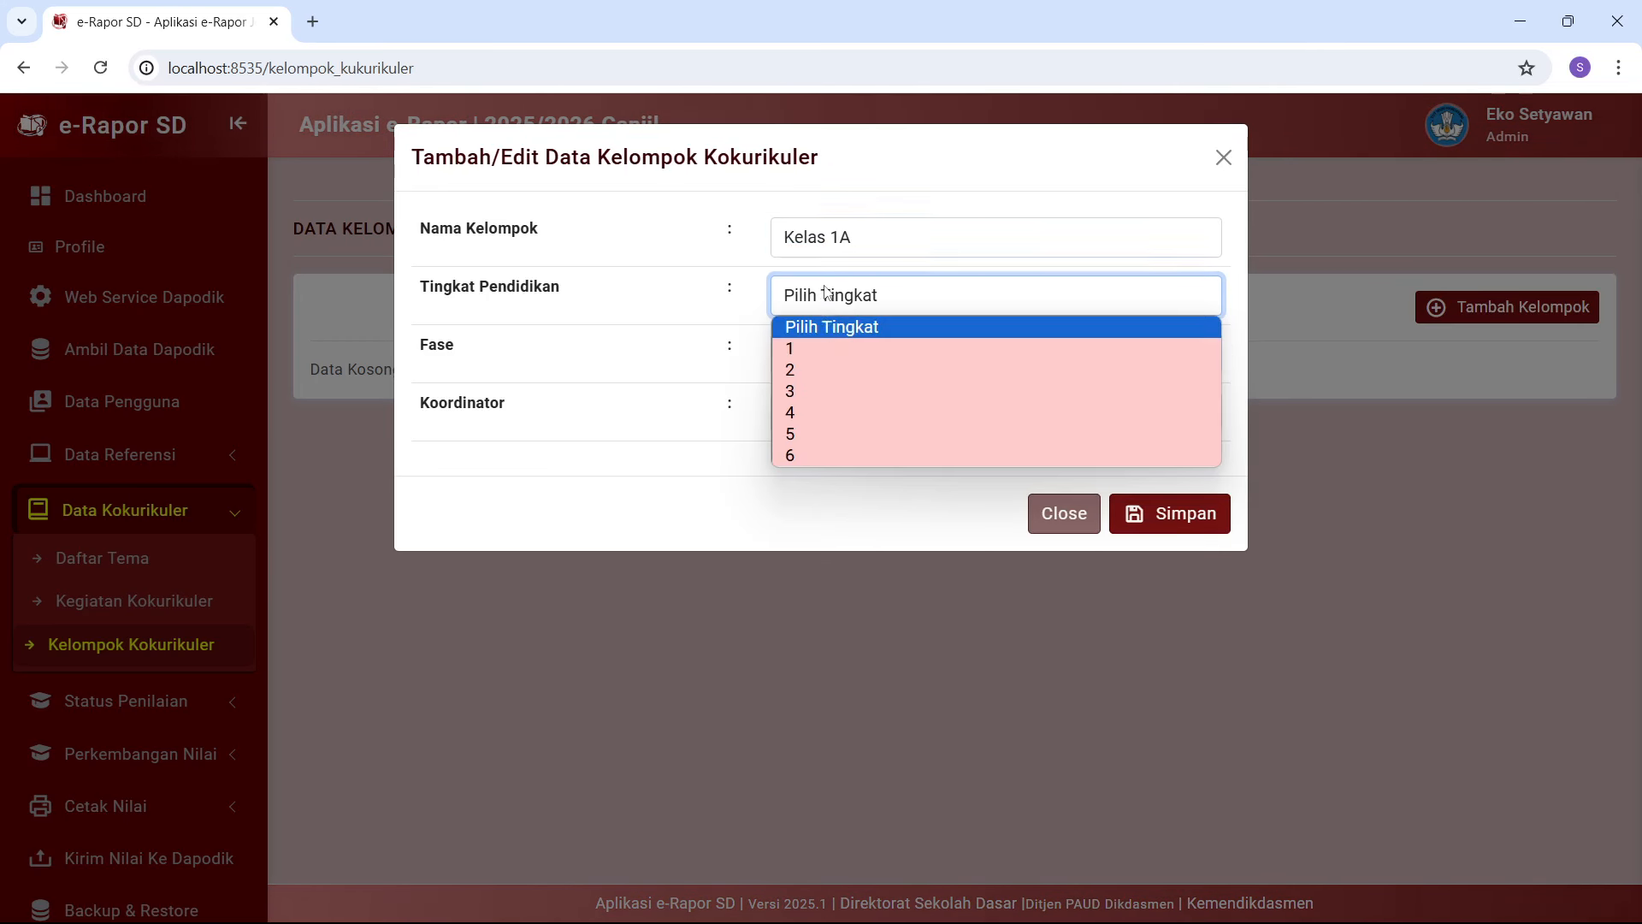
pyautogui.click(823, 348)
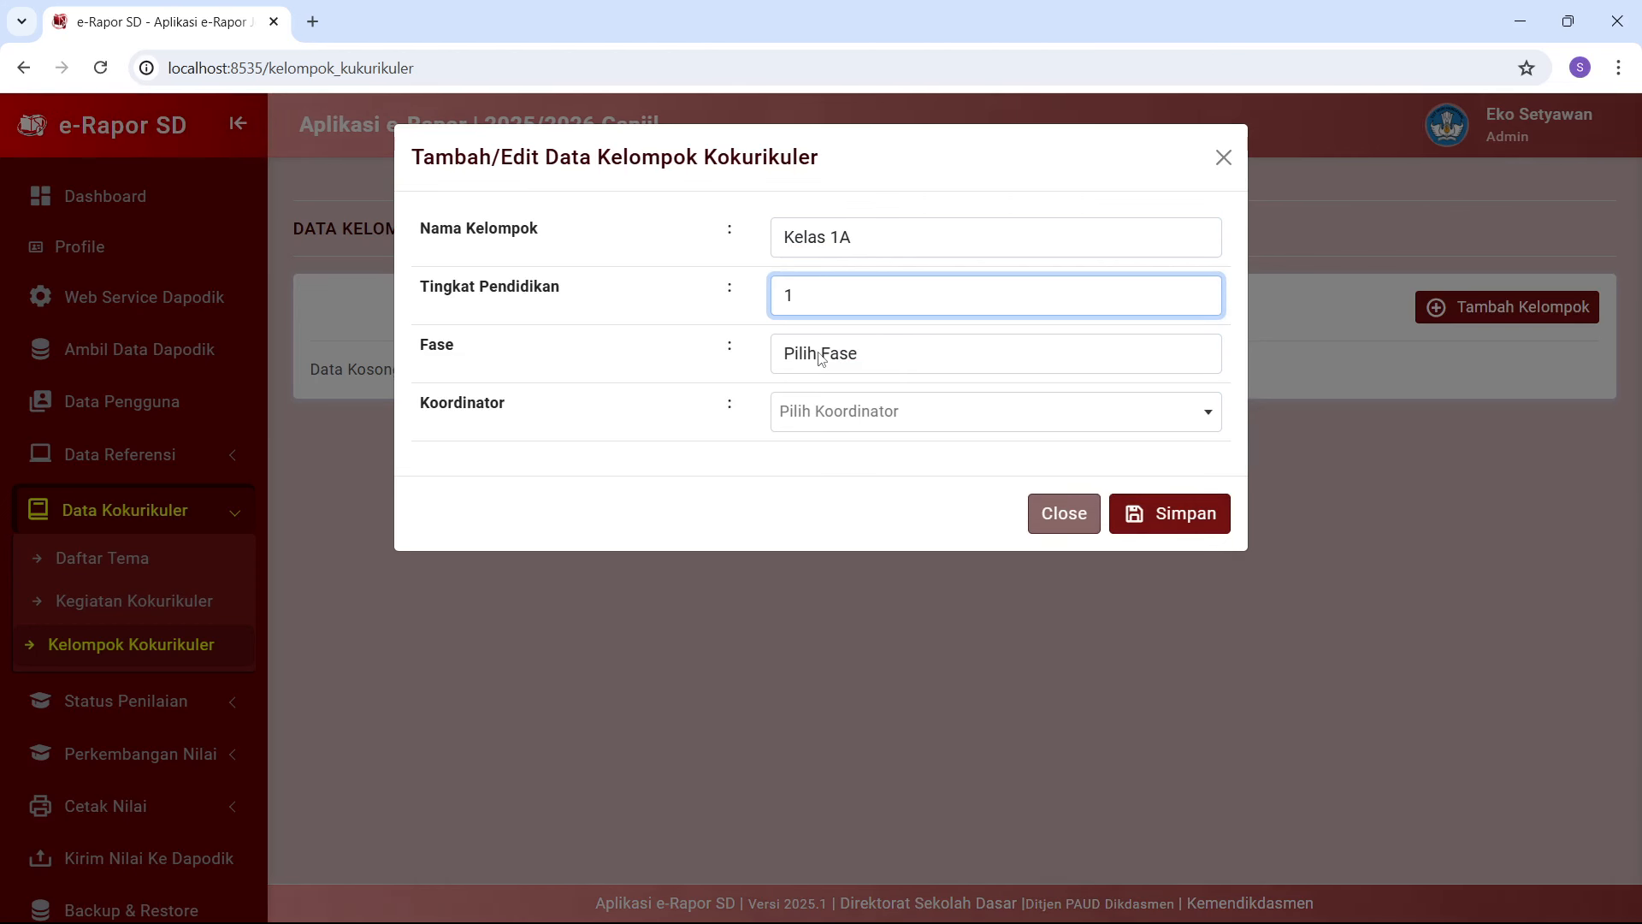
pyautogui.click(820, 358)
pyautogui.click(791, 400)
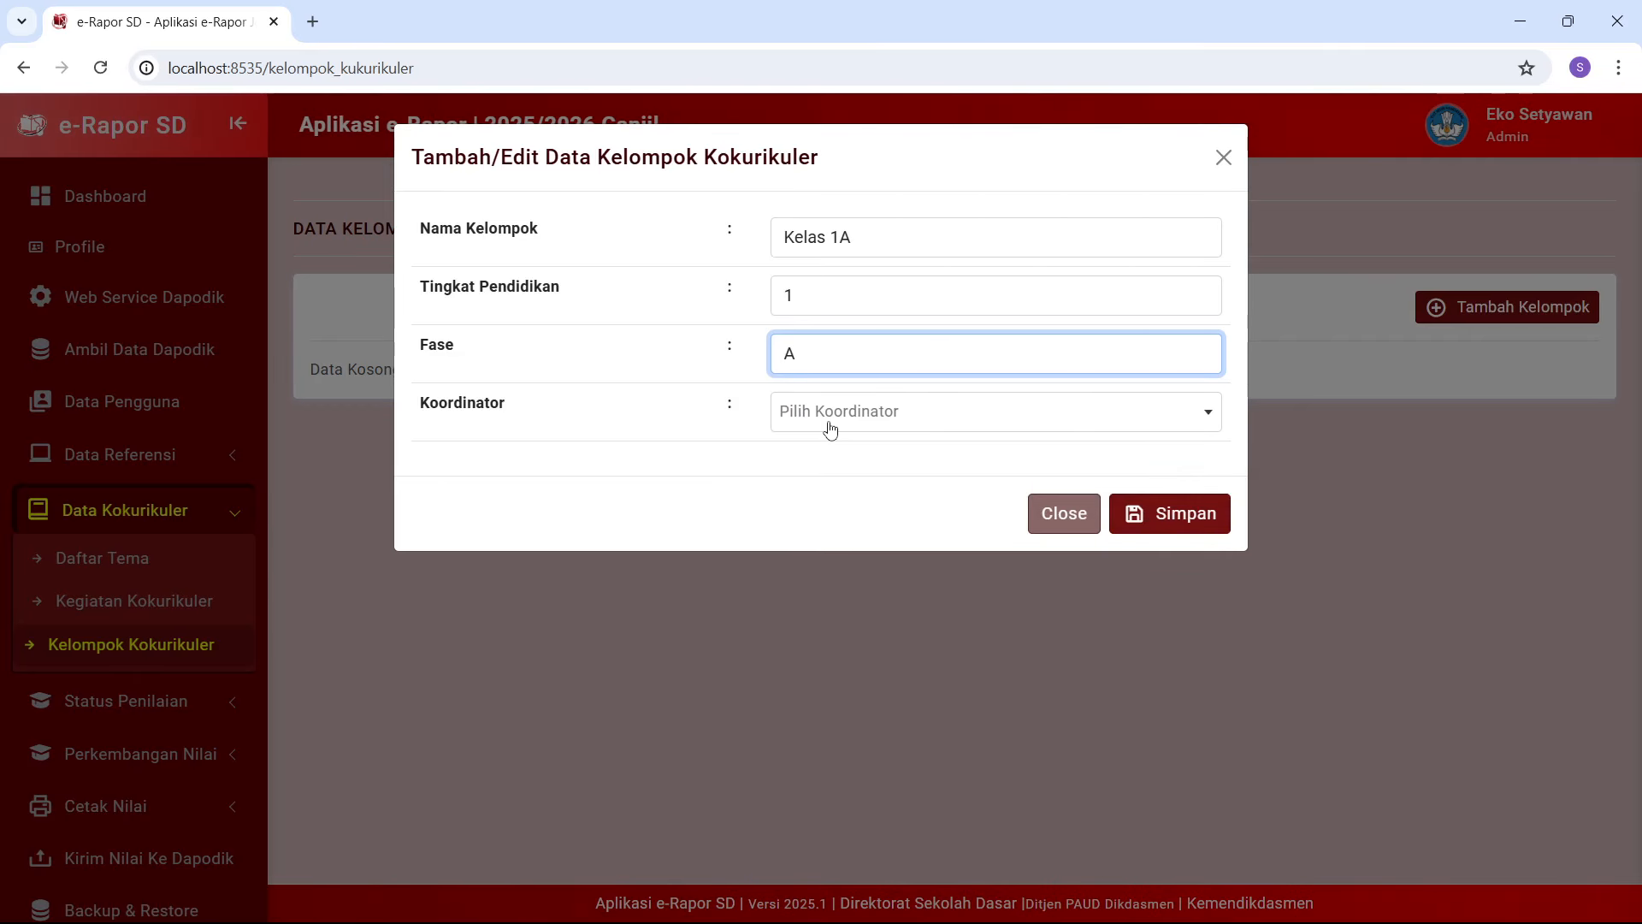
# Choose the group's coordinator, save the new group, and acknowledge the confirmation
pyautogui.click(830, 412)
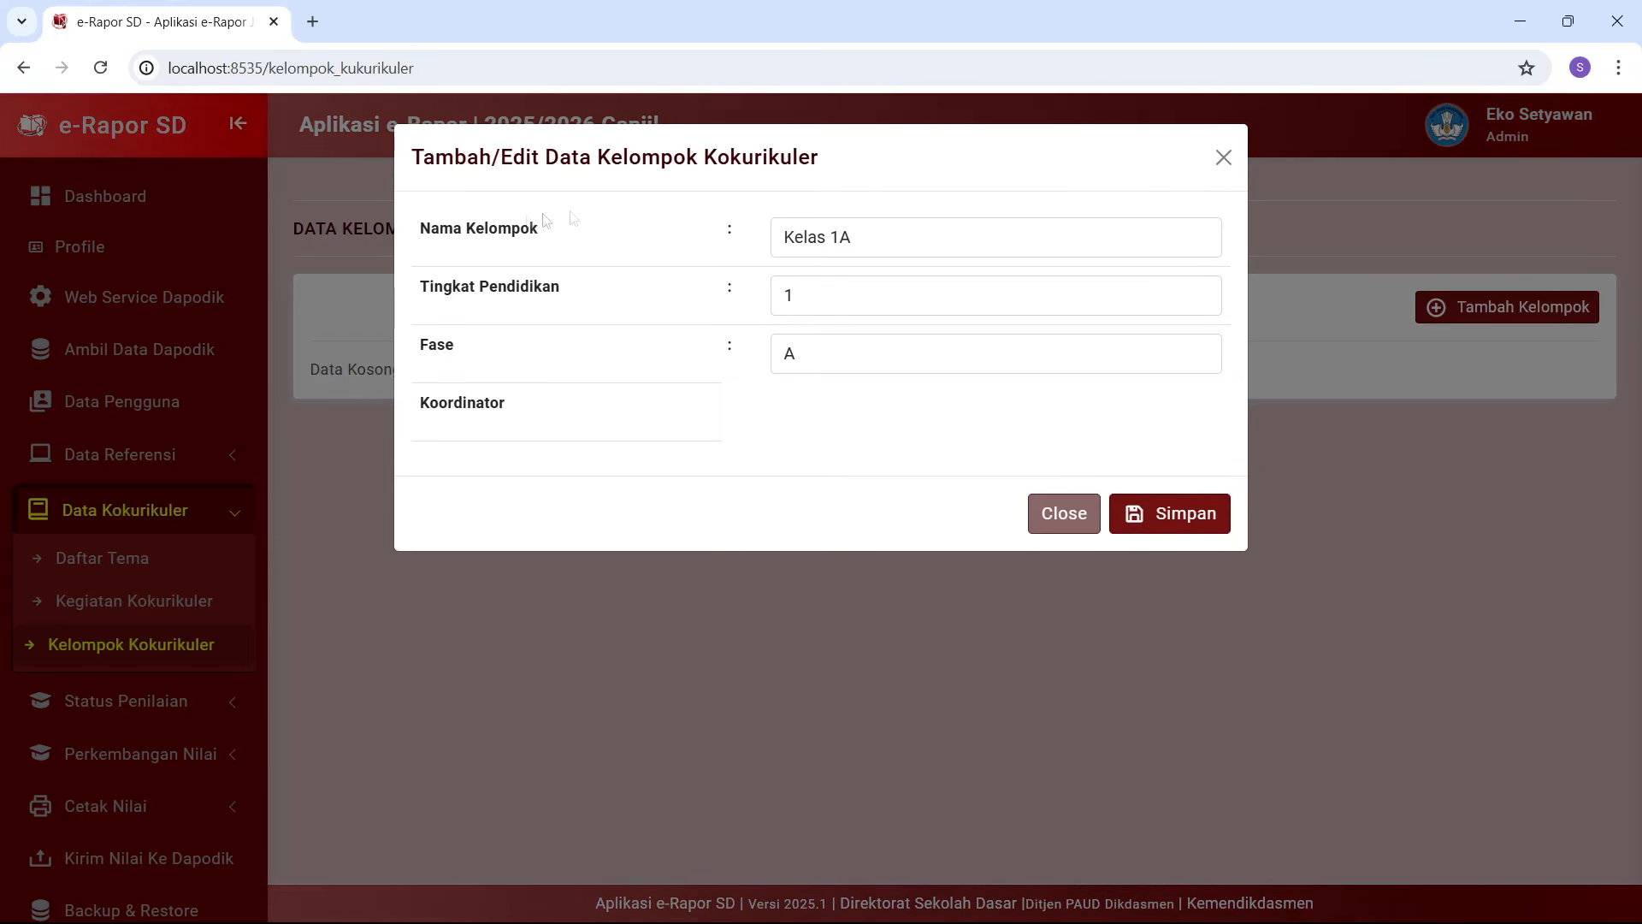
pyautogui.click(891, 240)
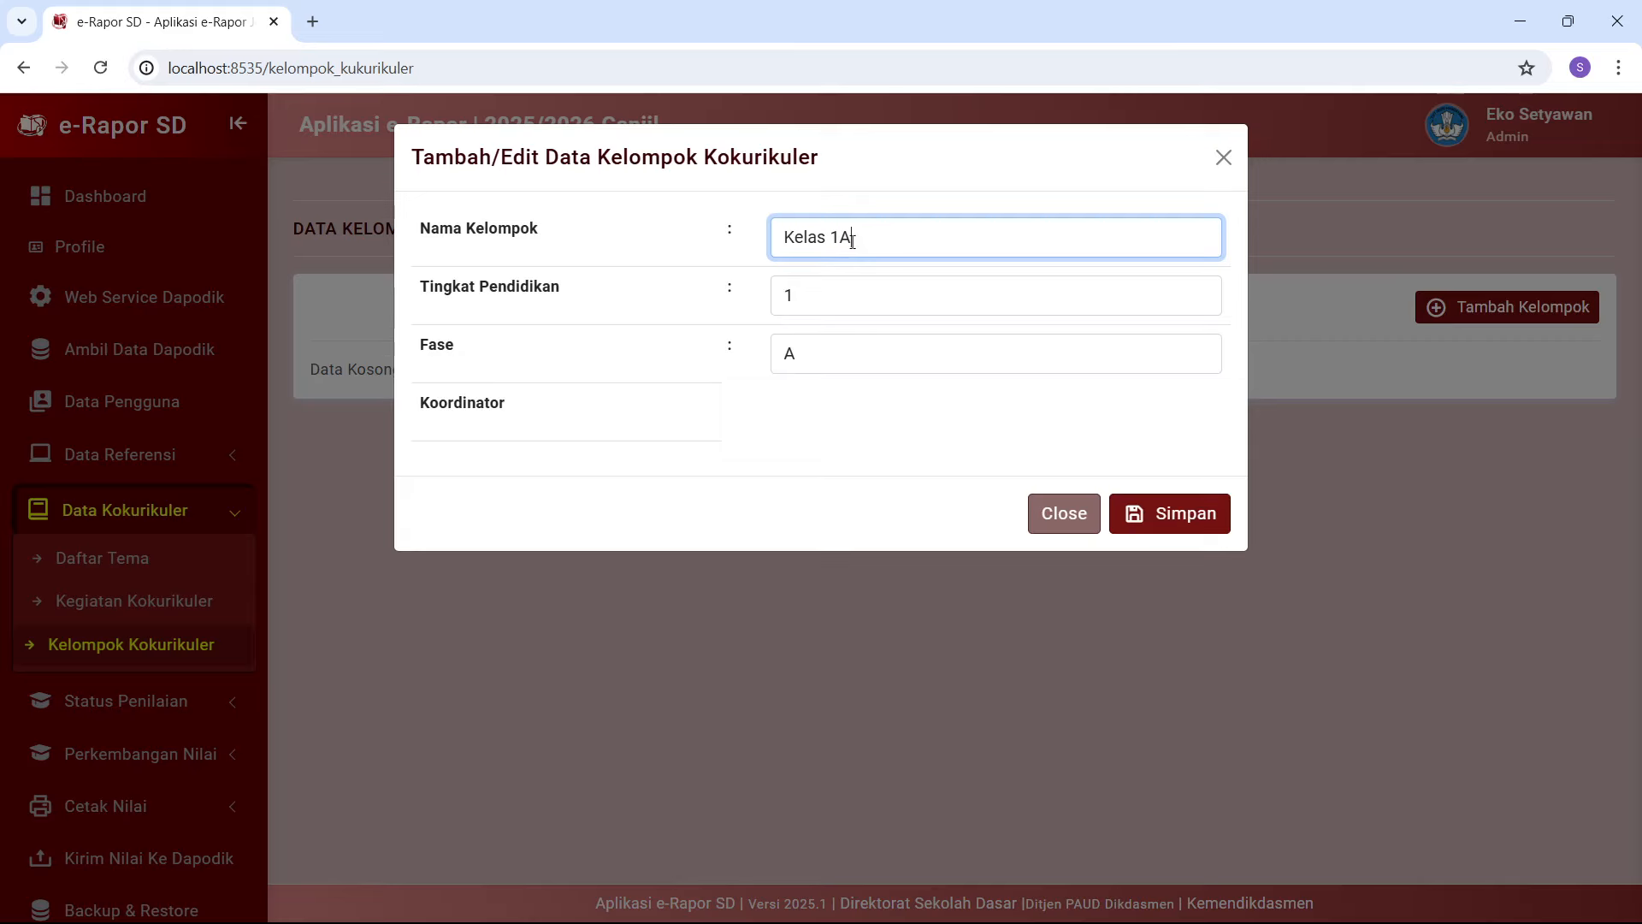
pyautogui.click(758, 283)
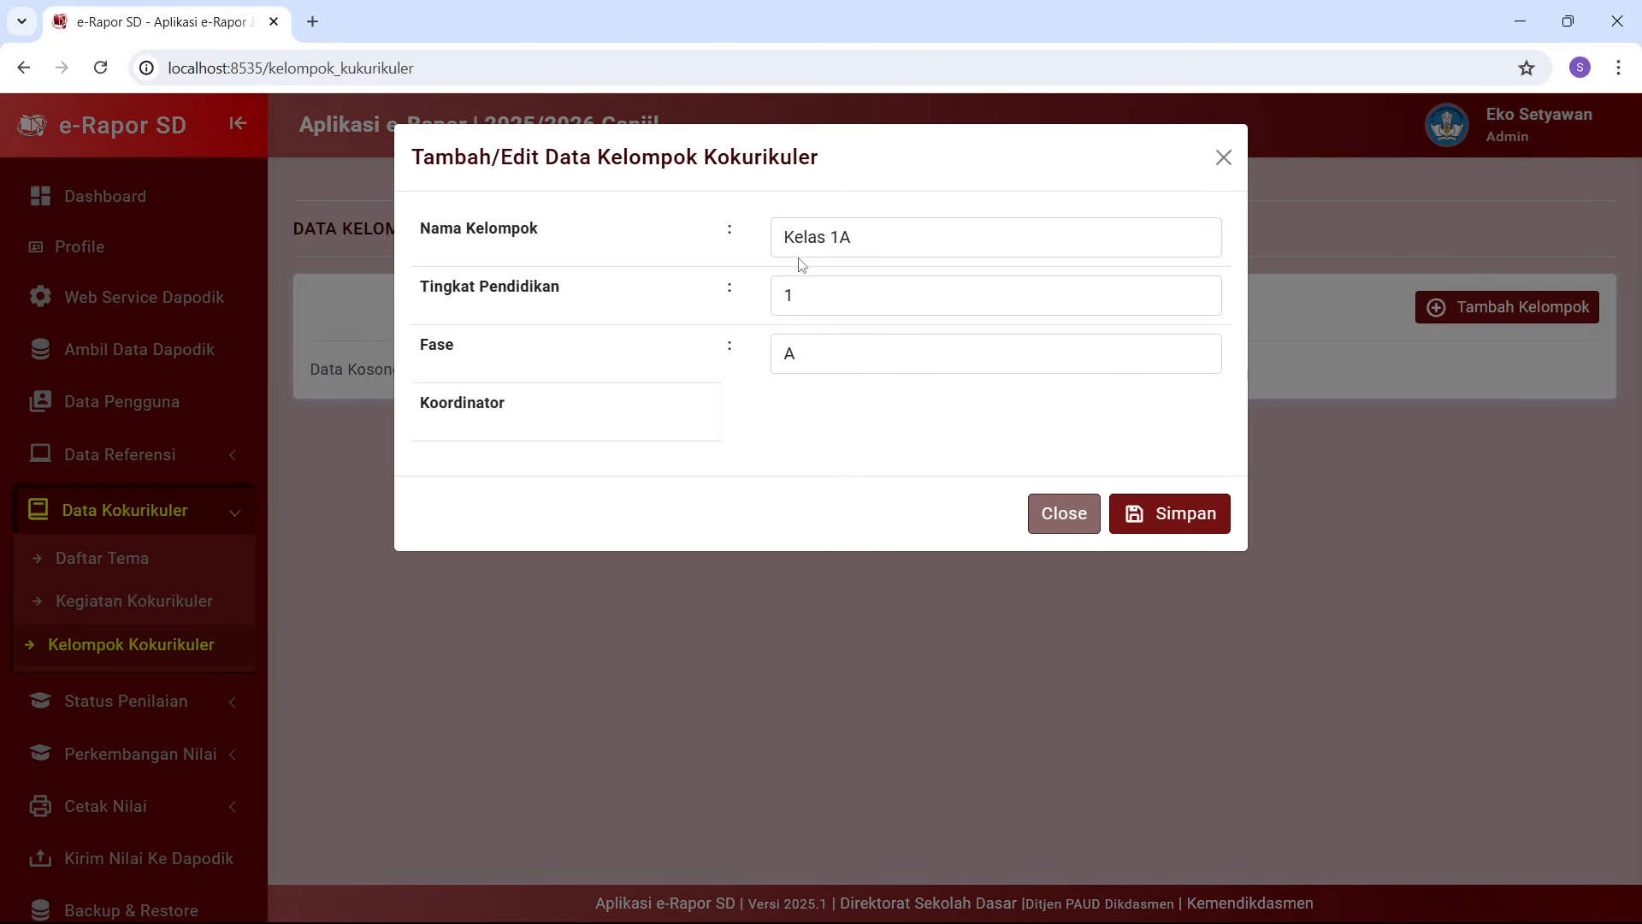
pyautogui.click(1163, 520)
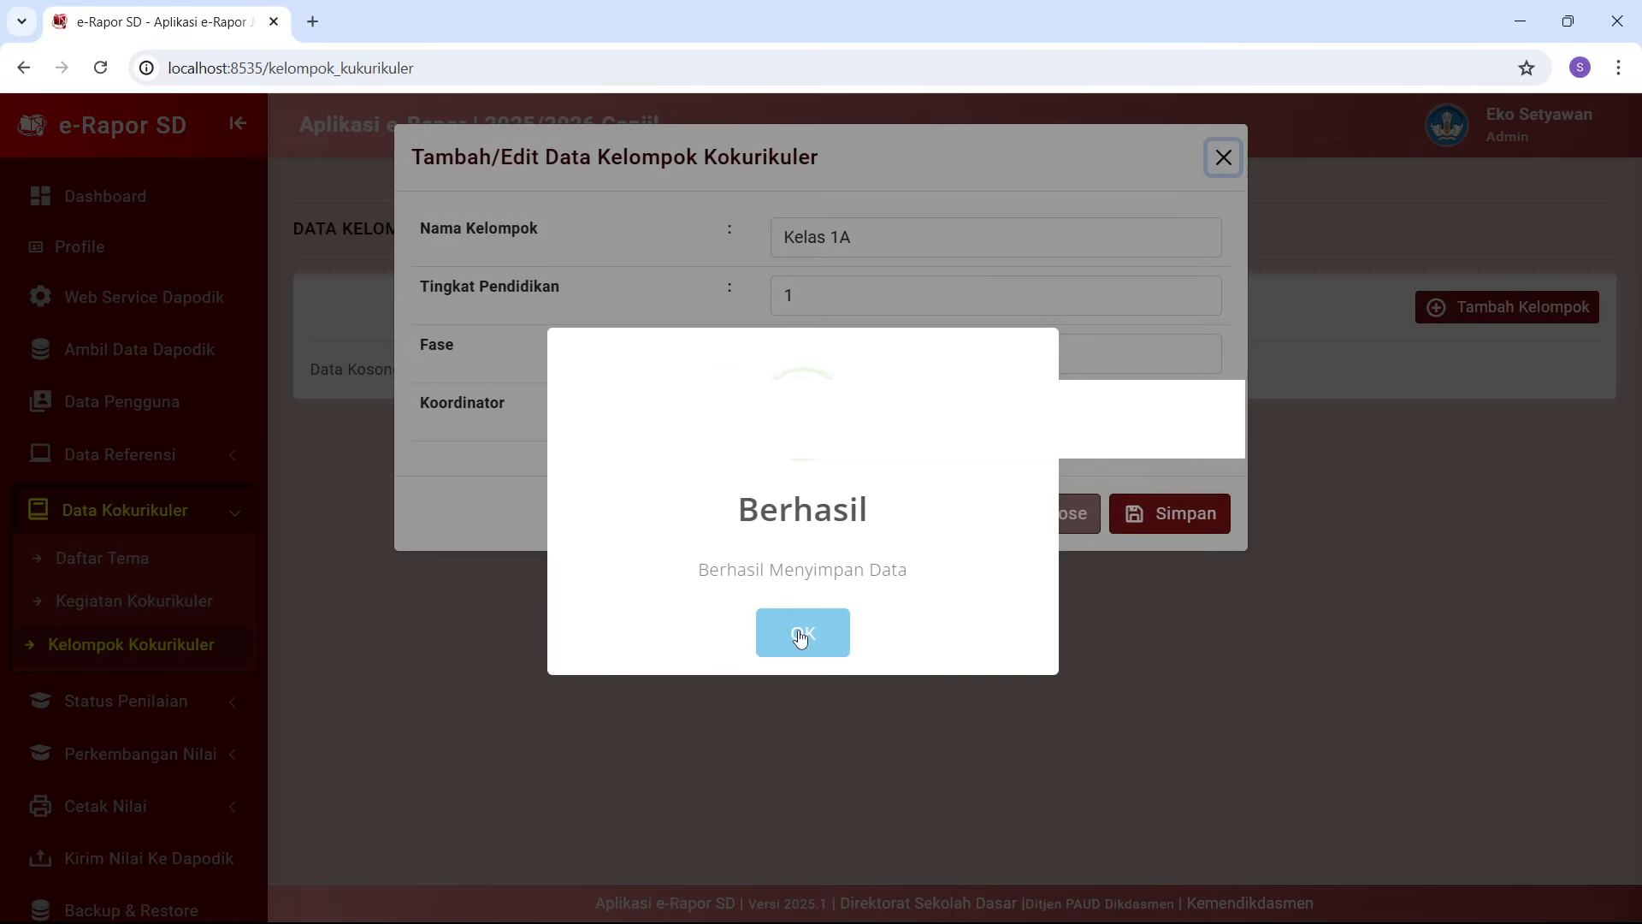
pyautogui.click(800, 634)
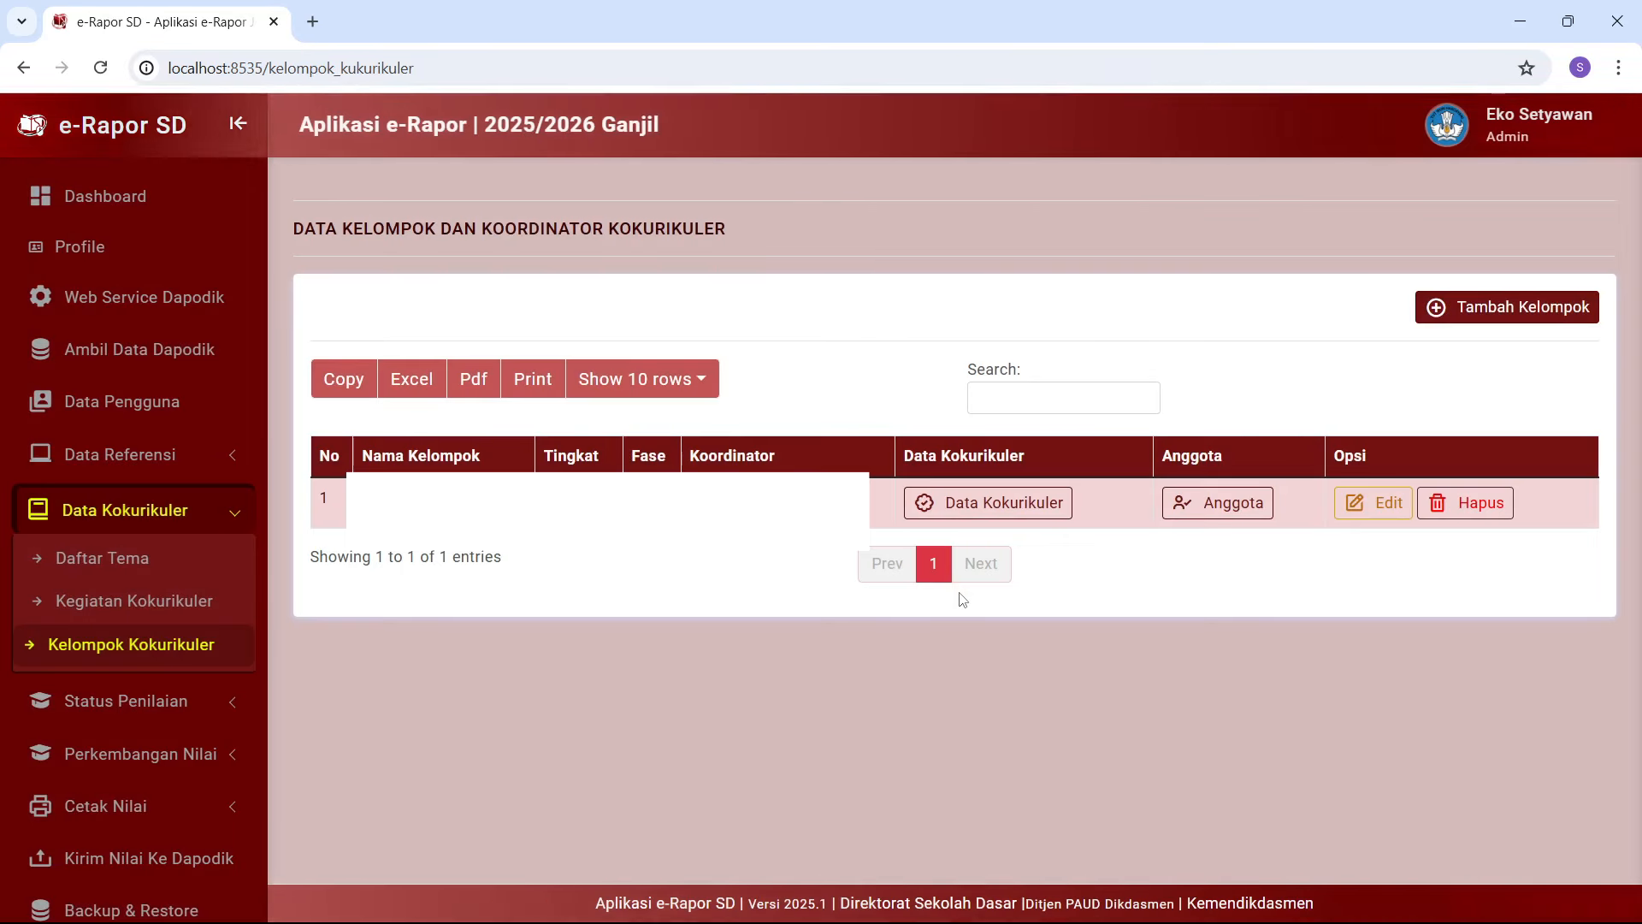
# Add the activity "Tema 1 Kegiatan 1" of Tema Kokurikuler 1 to the Kelas 1A group's co-curricular data, and close that data
pyautogui.click(941, 504)
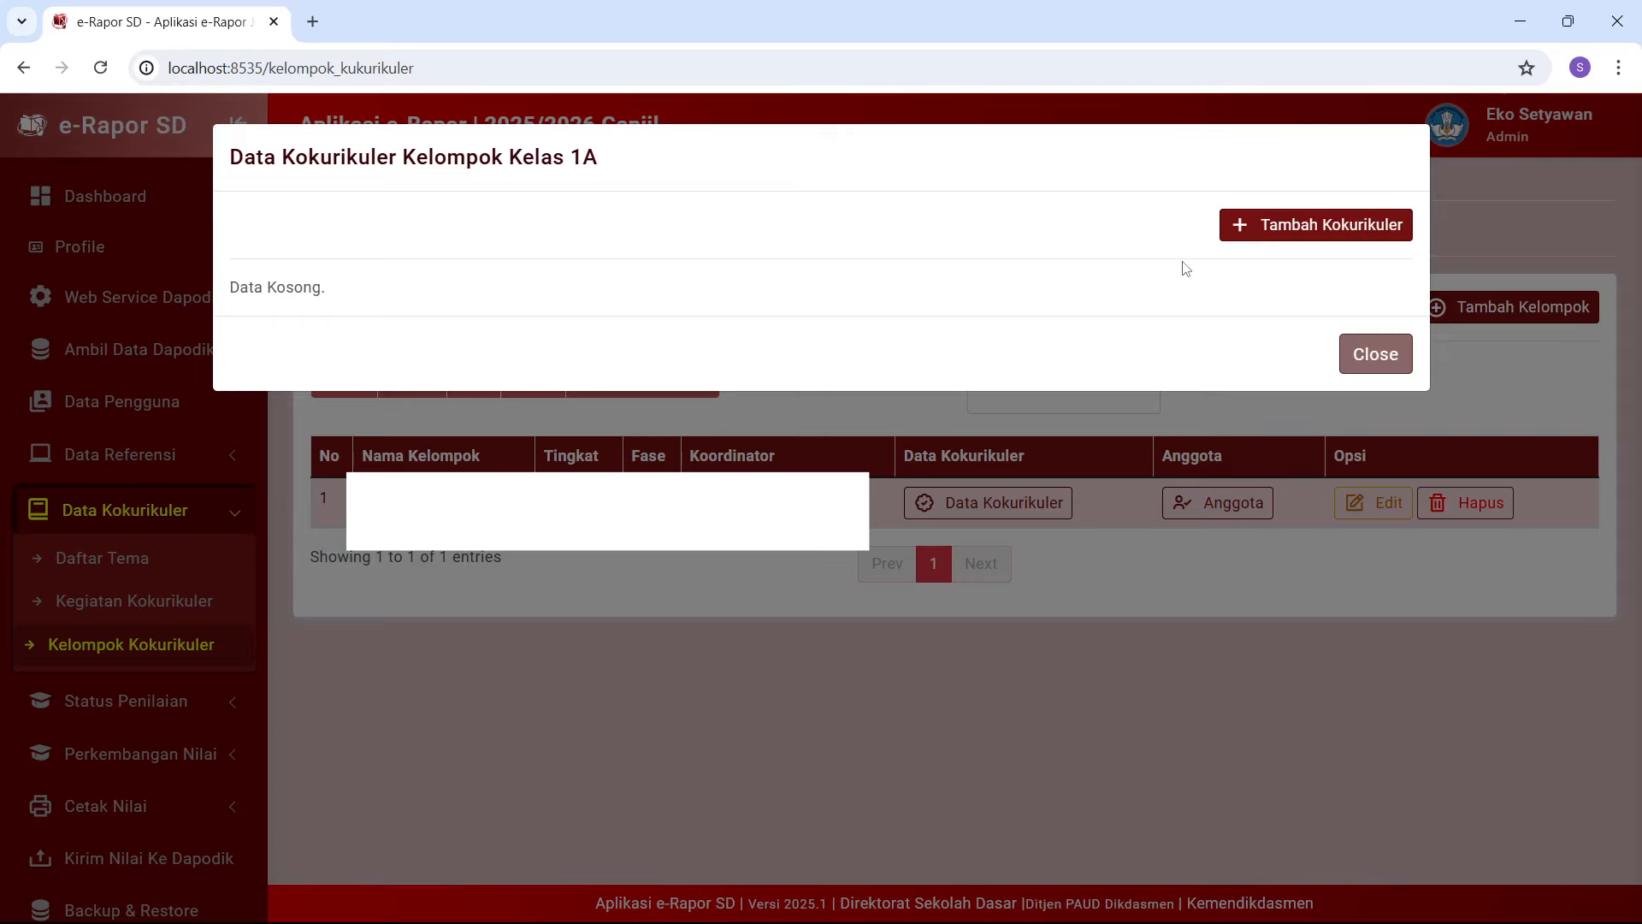
pyautogui.click(1256, 227)
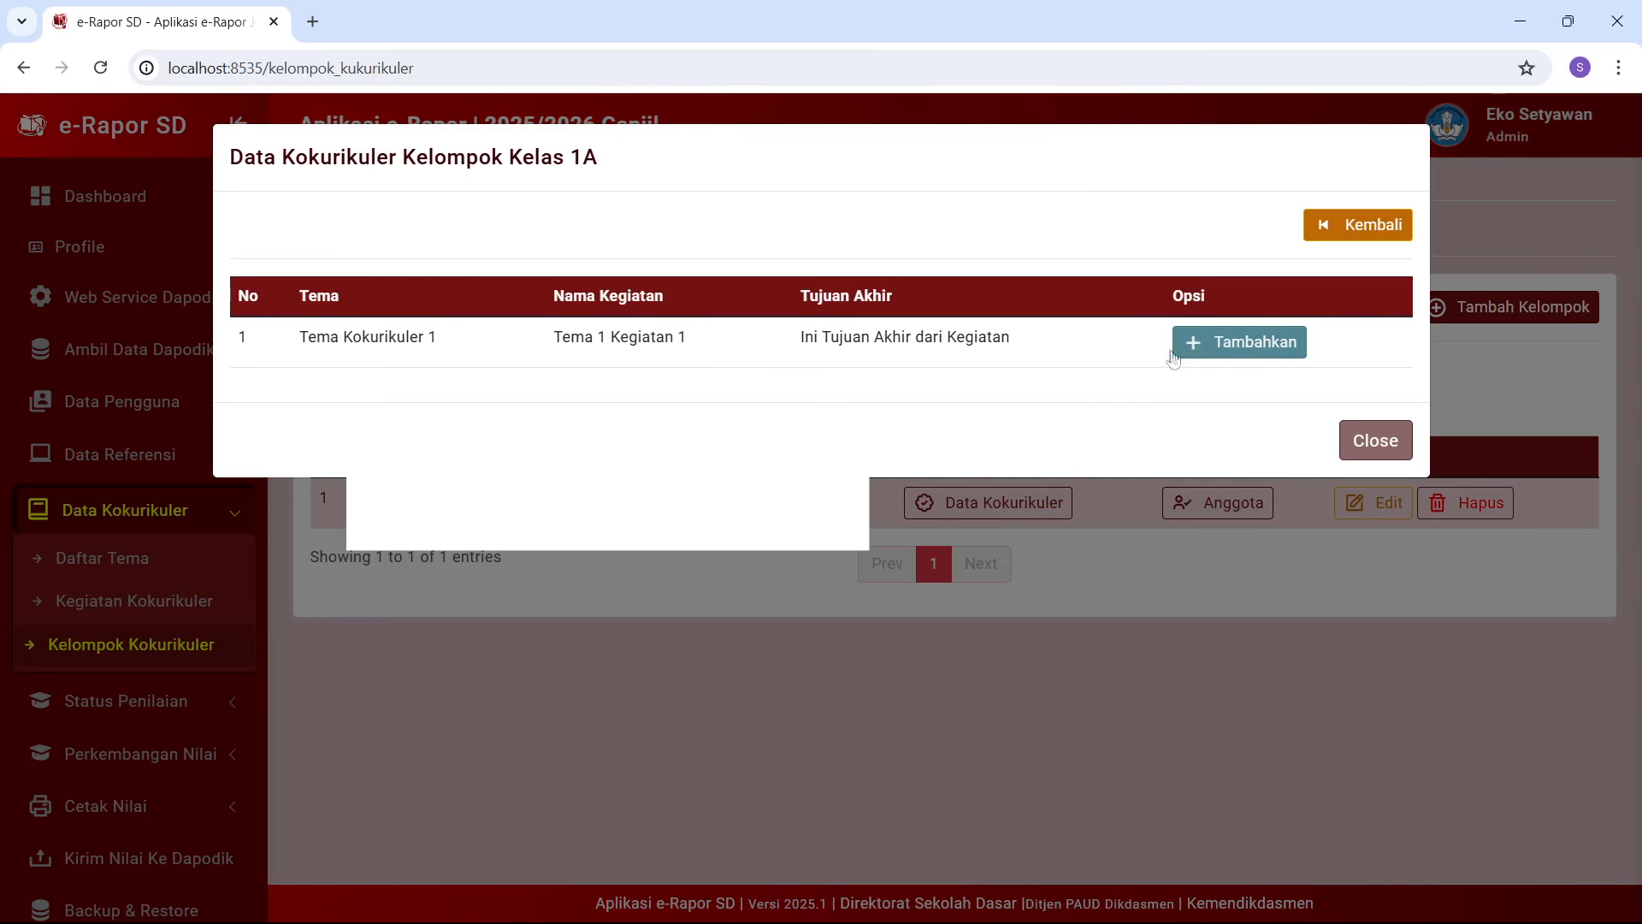
pyautogui.click(1227, 344)
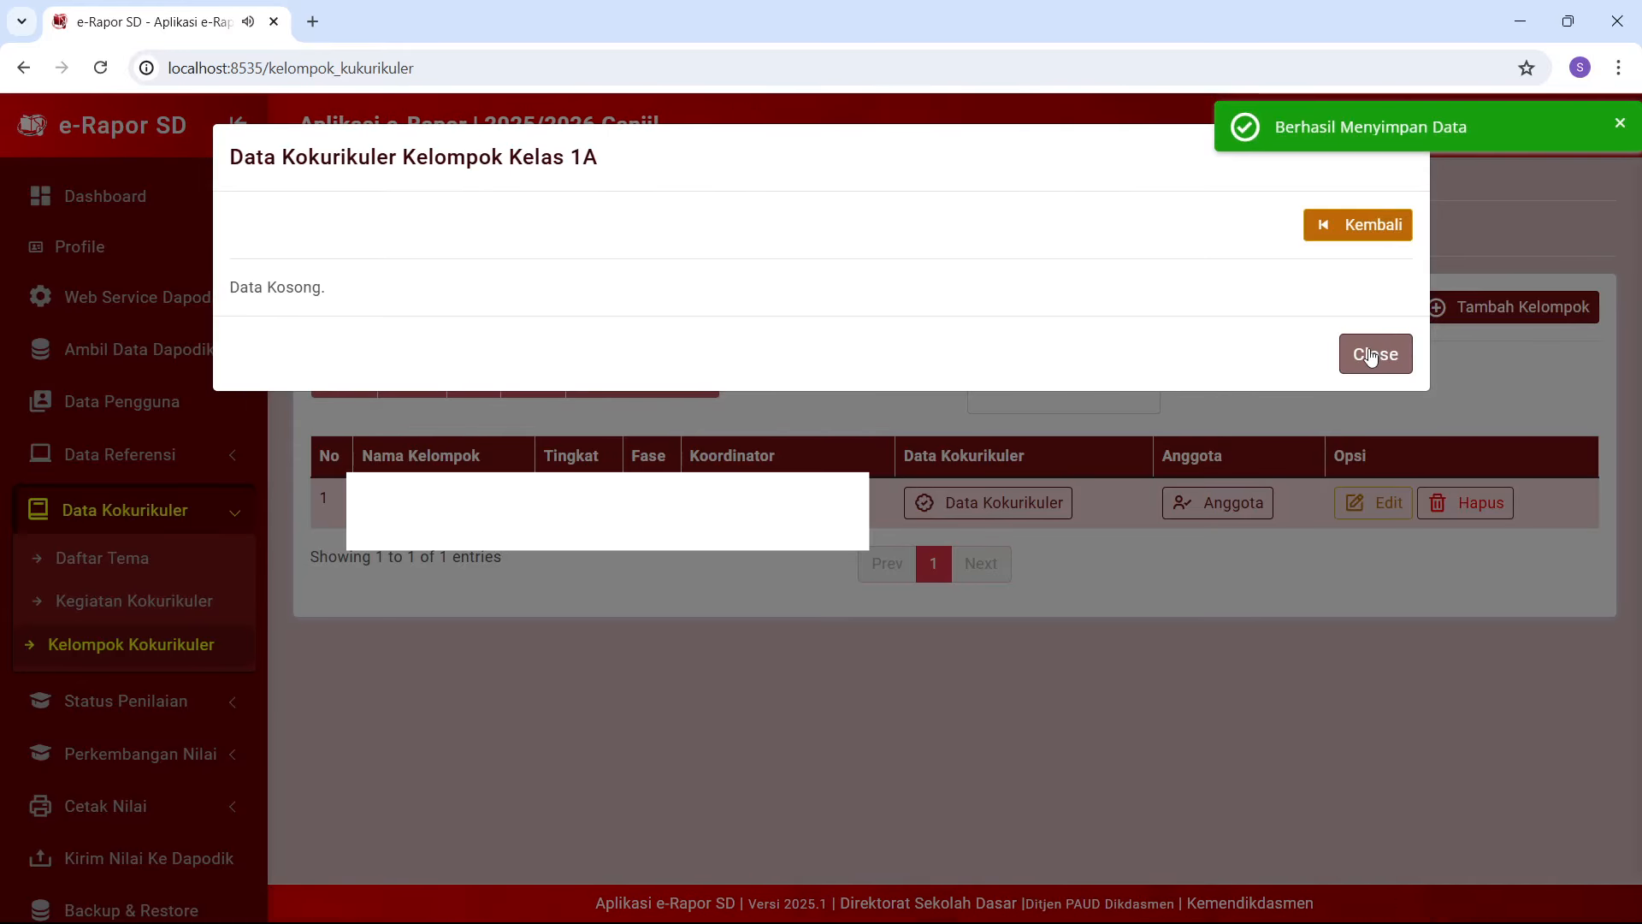
pyautogui.click(1361, 243)
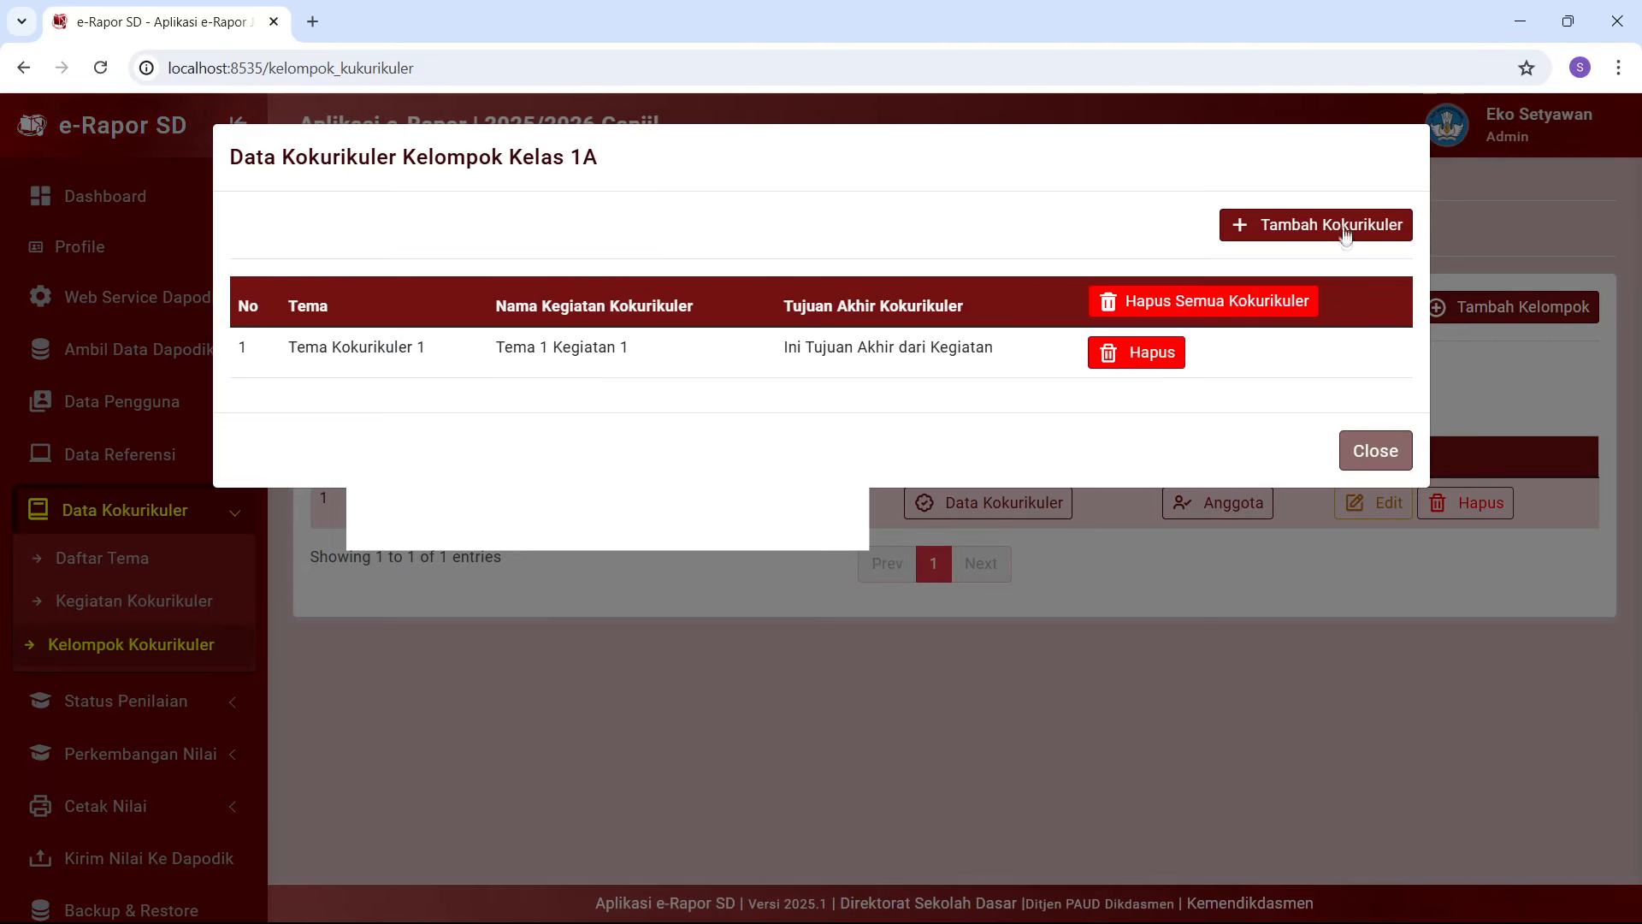
pyautogui.click(1369, 449)
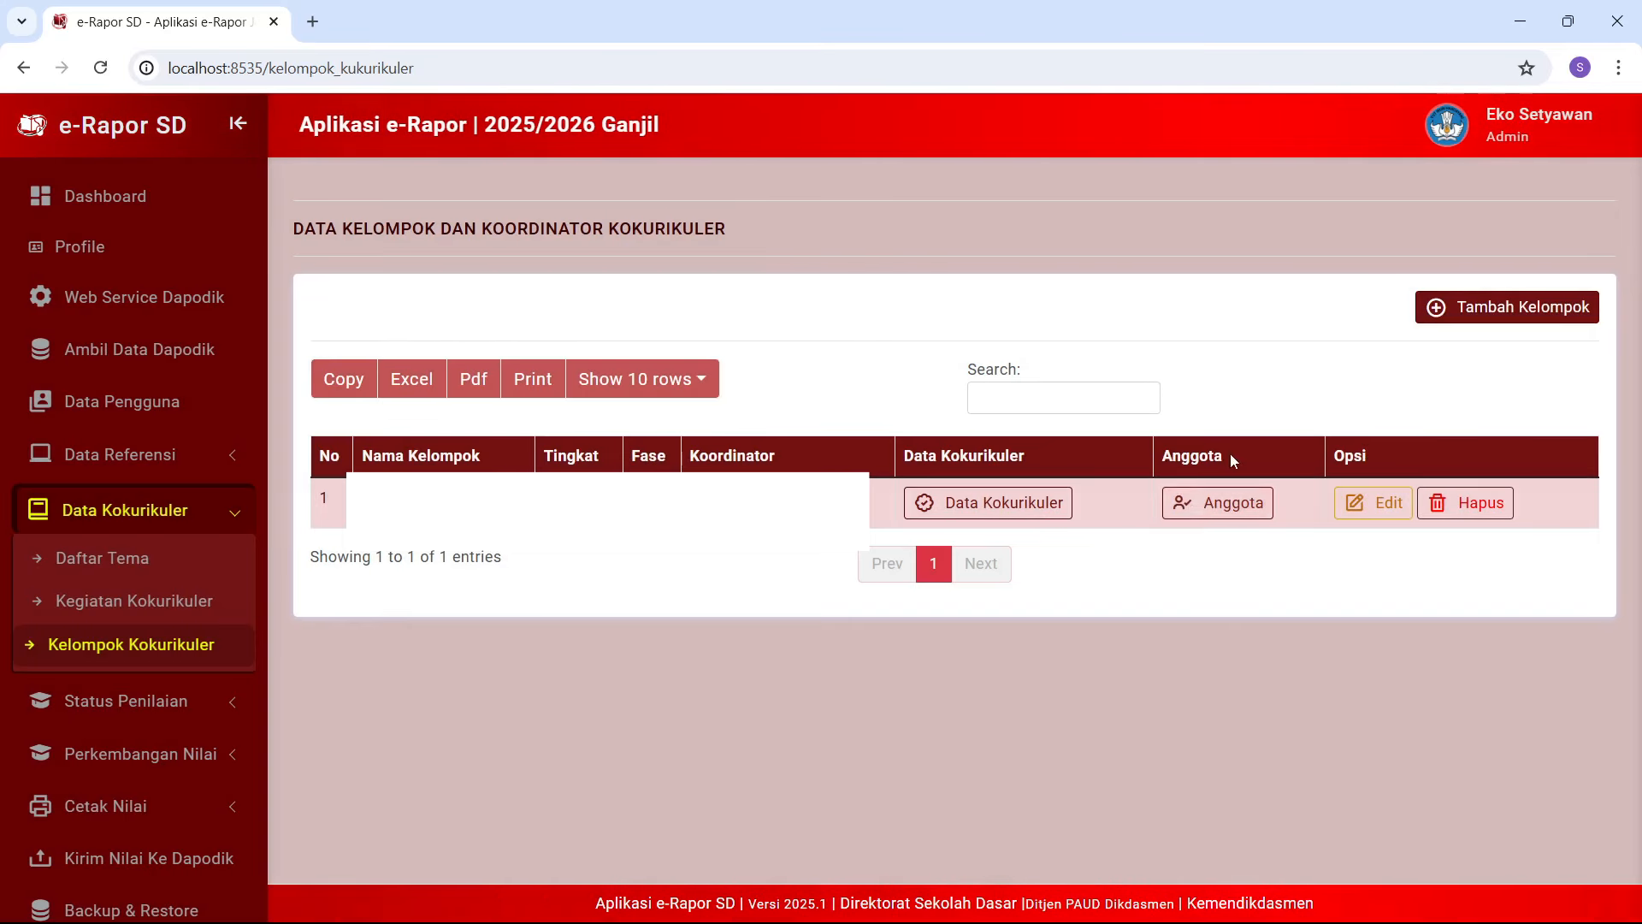
# Add all students of the regular class Kelas 1A as members of the Kelas 1A group, review the member list, and close it
pyautogui.click(1208, 505)
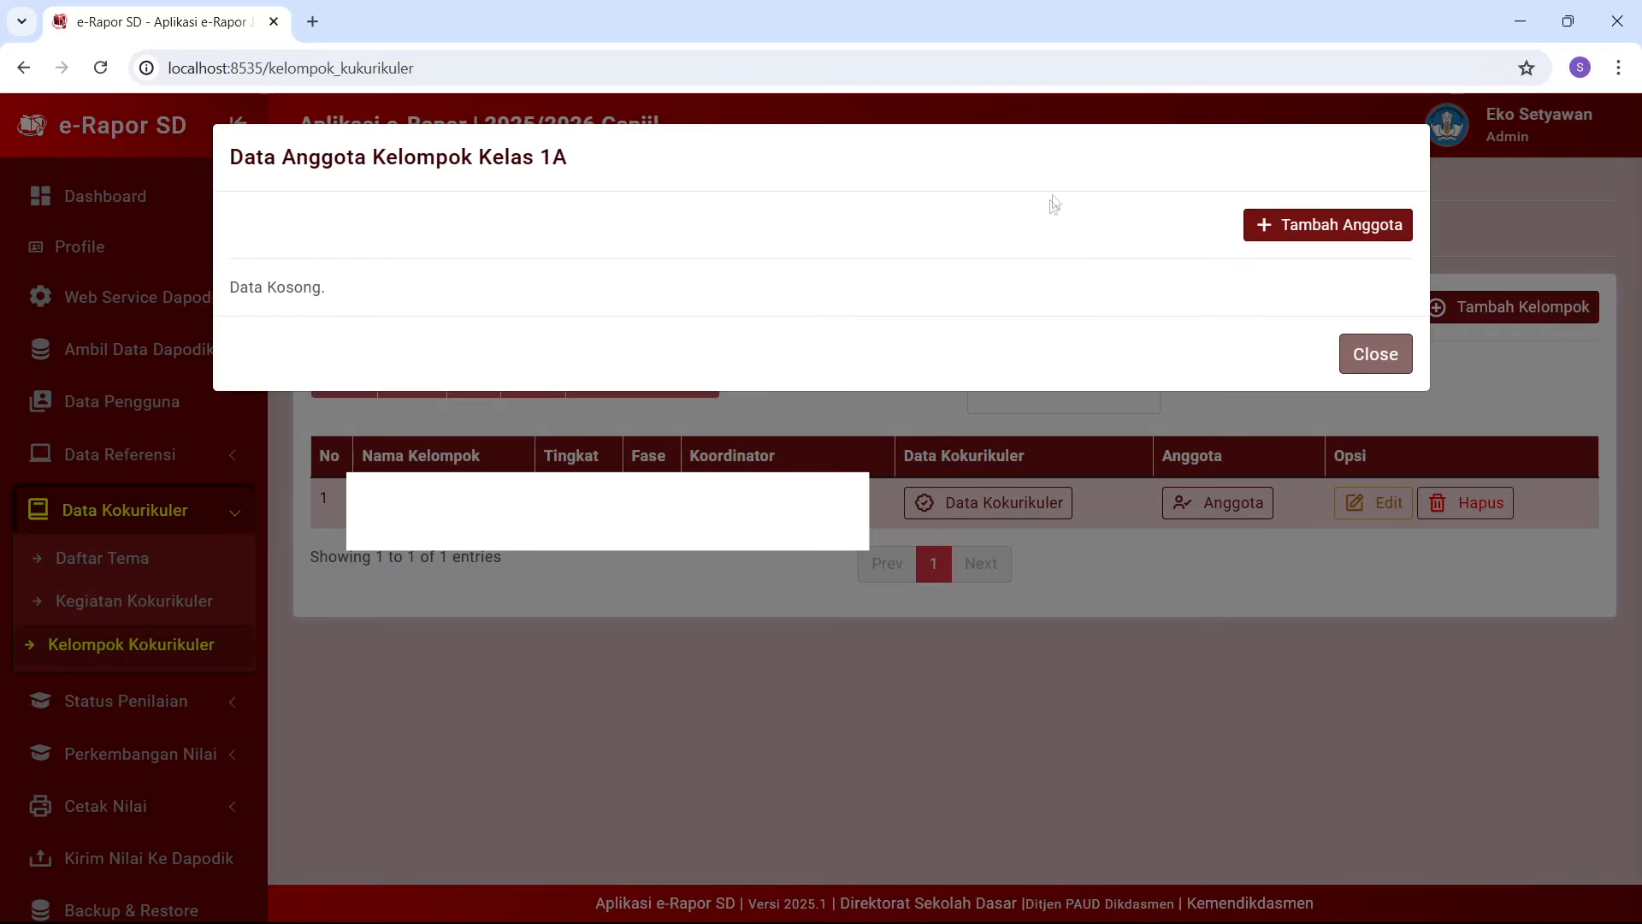
pyautogui.click(1287, 235)
pyautogui.click(889, 308)
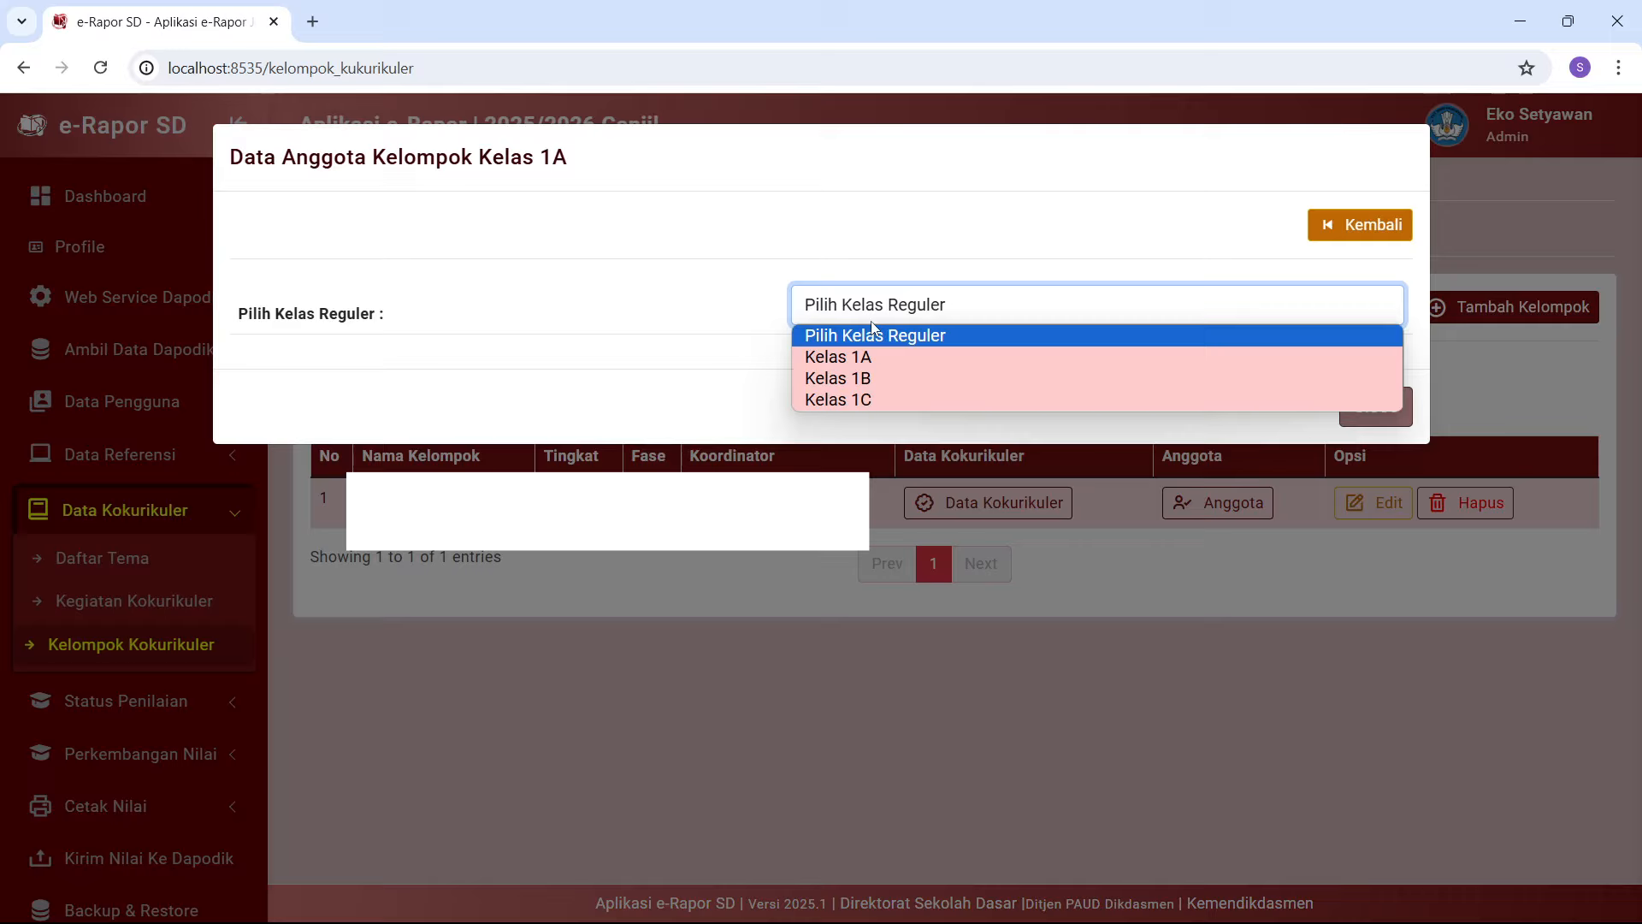
pyautogui.click(827, 357)
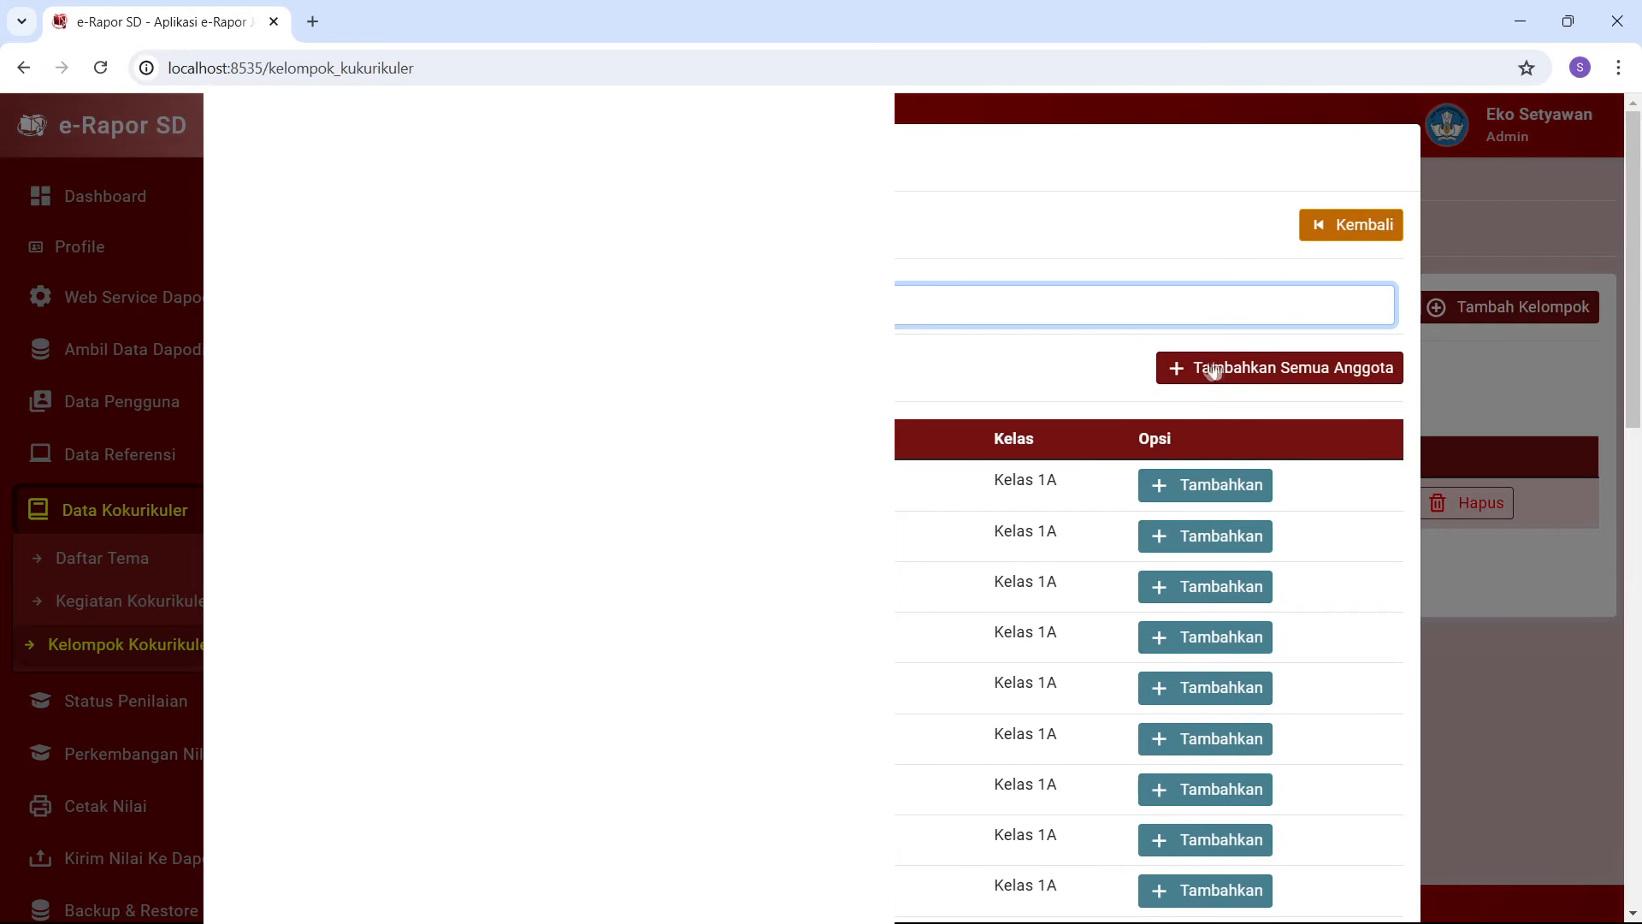
pyautogui.click(1209, 369)
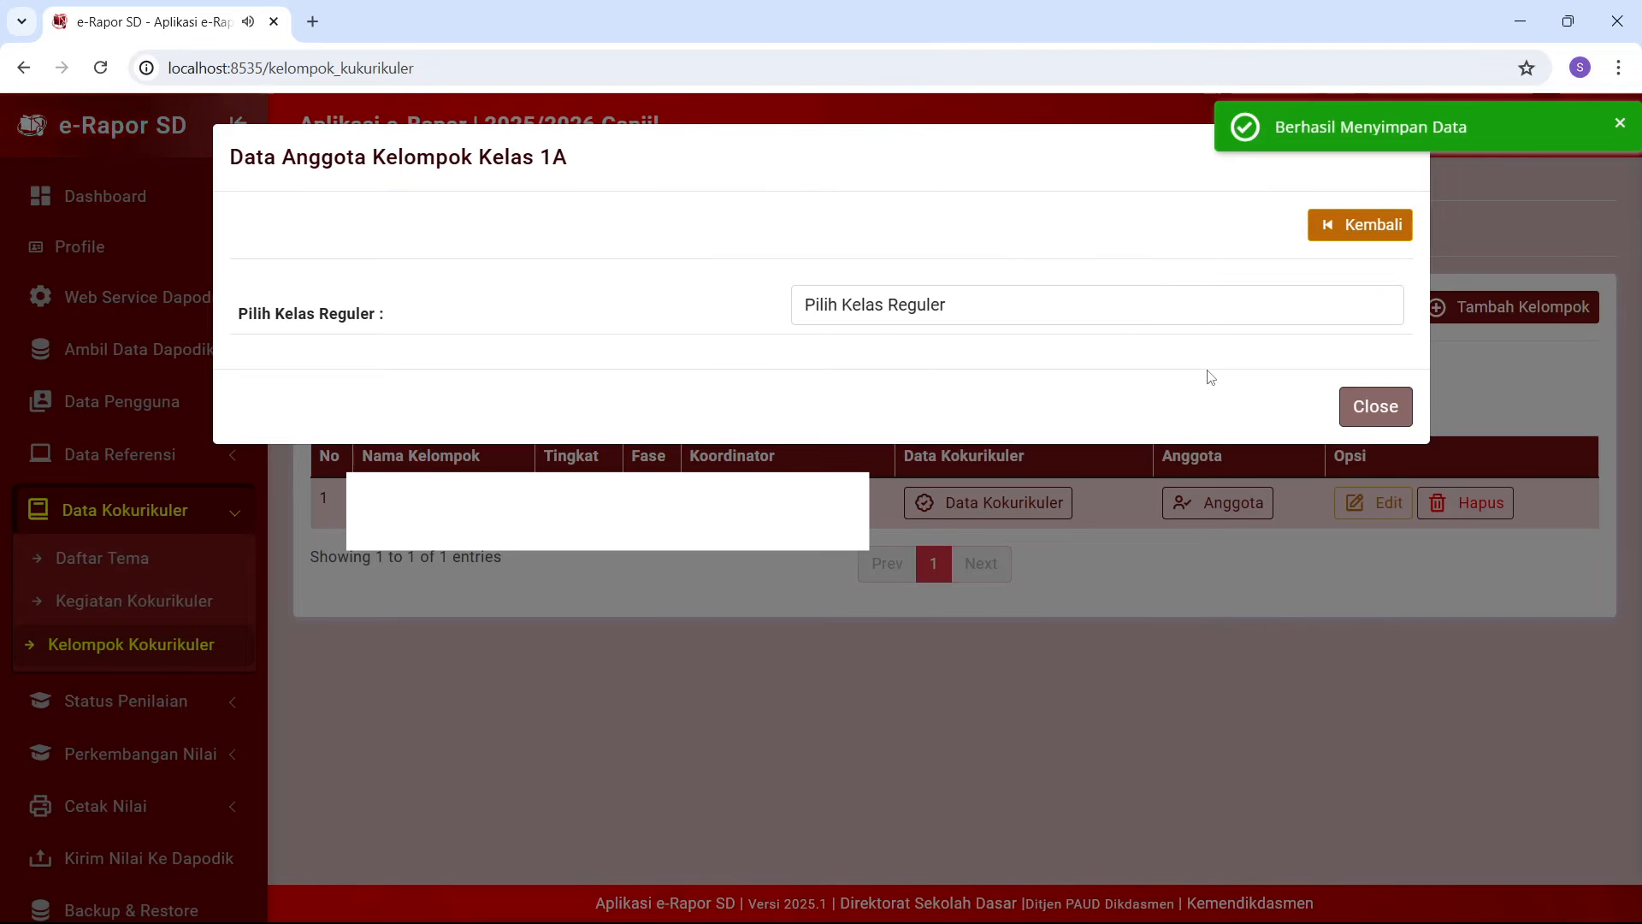
pyautogui.click(1367, 224)
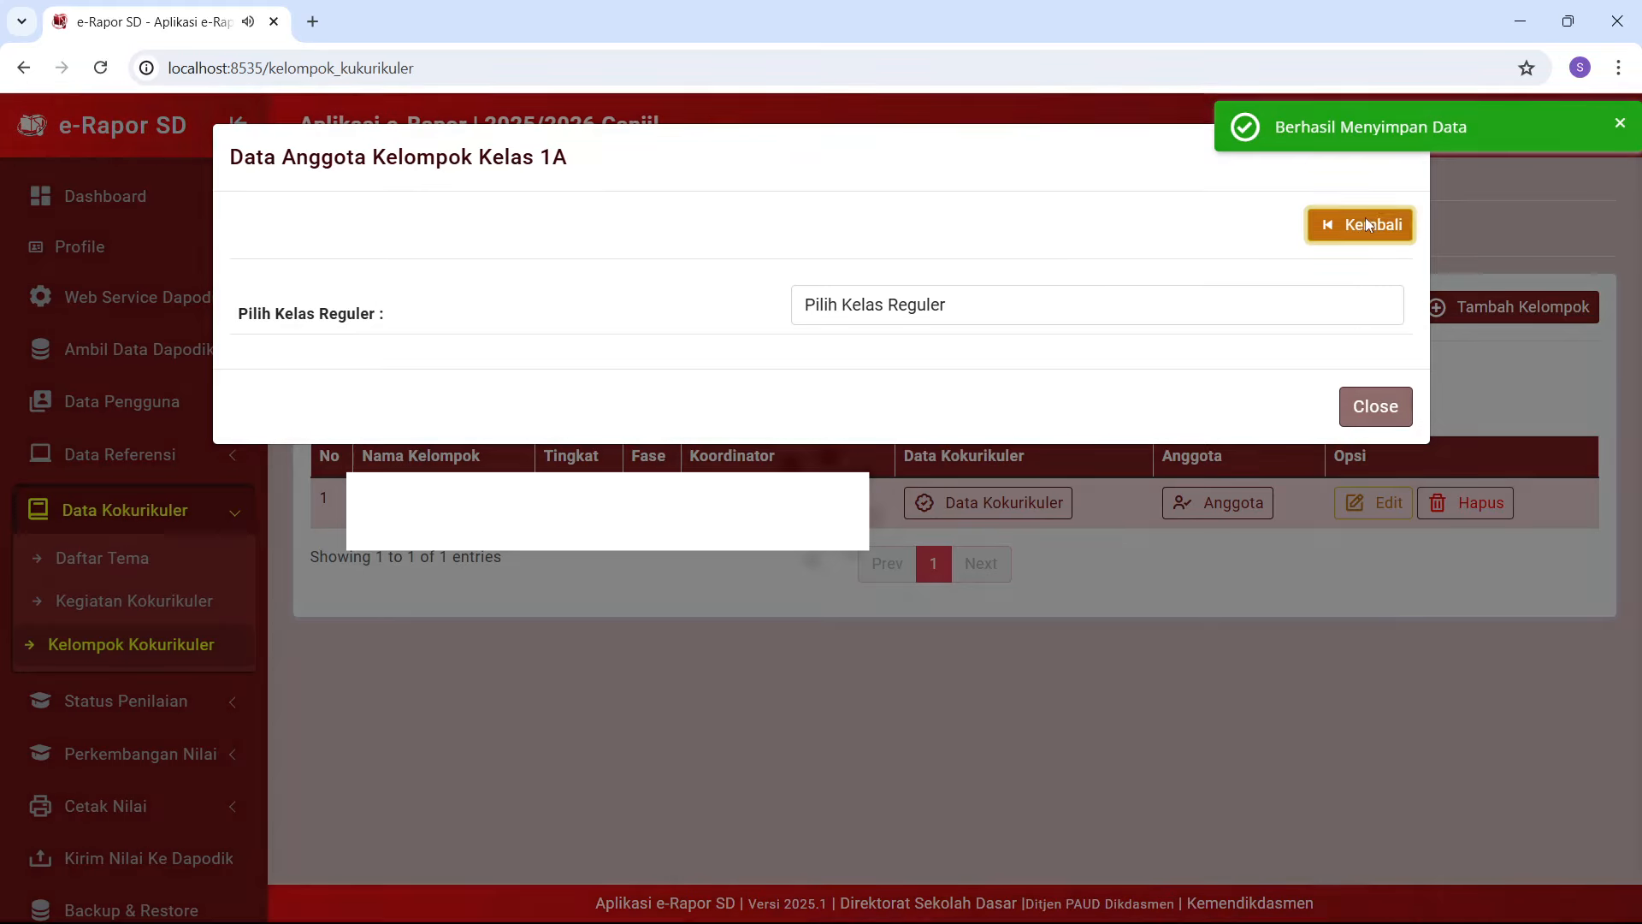
pyautogui.scroll(-1, 1191, 525)
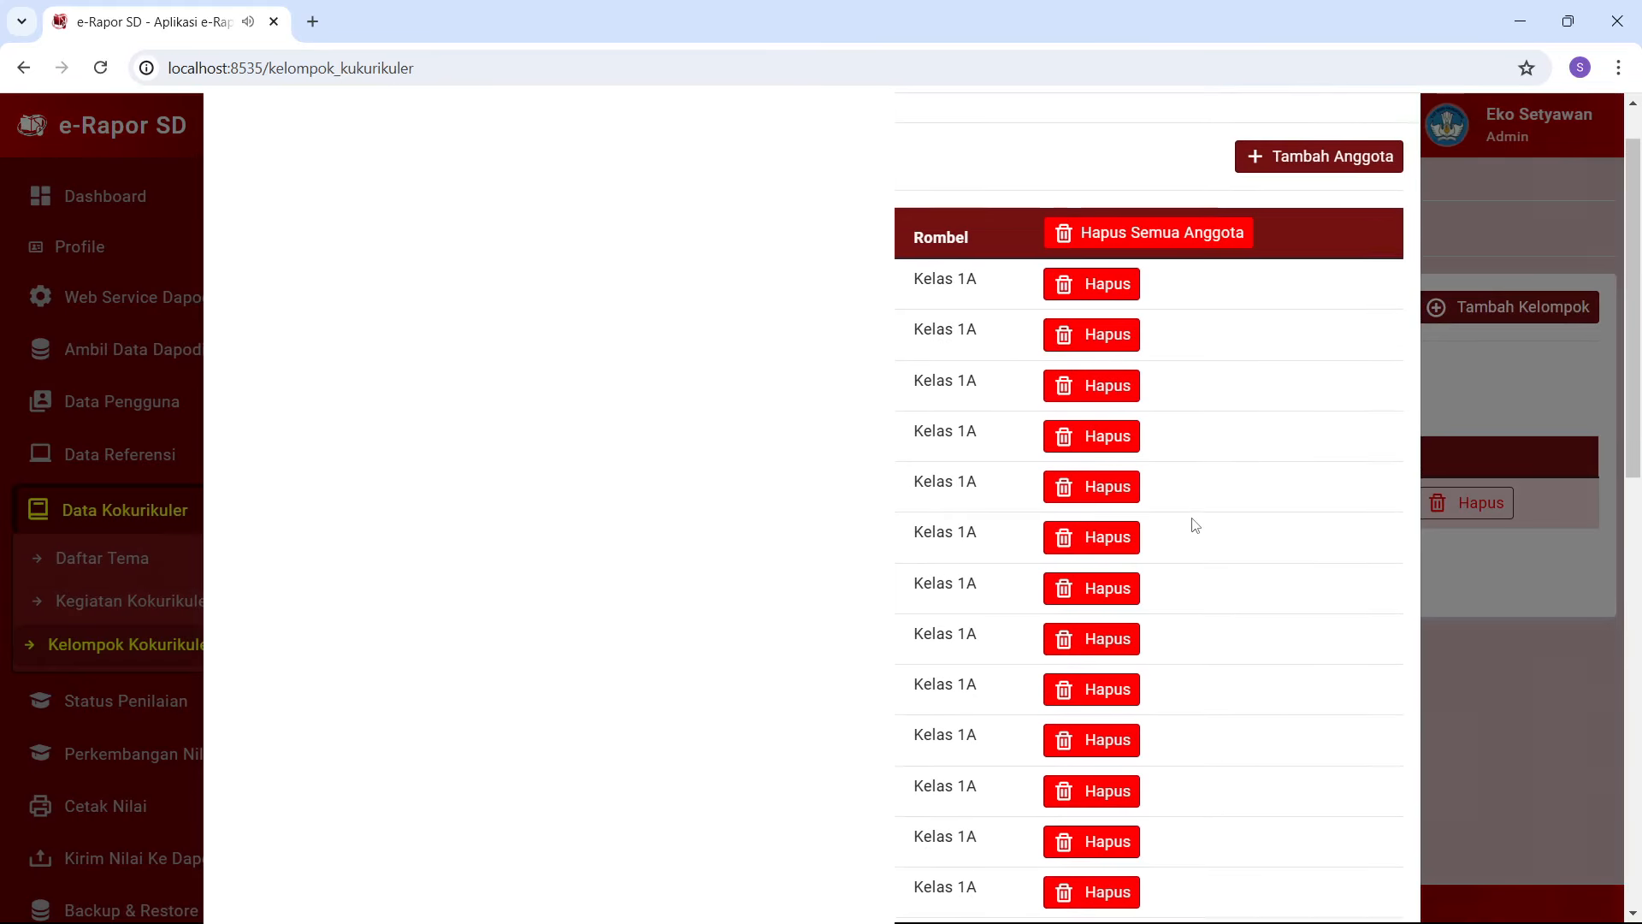
pyautogui.scroll(1, 1195, 524)
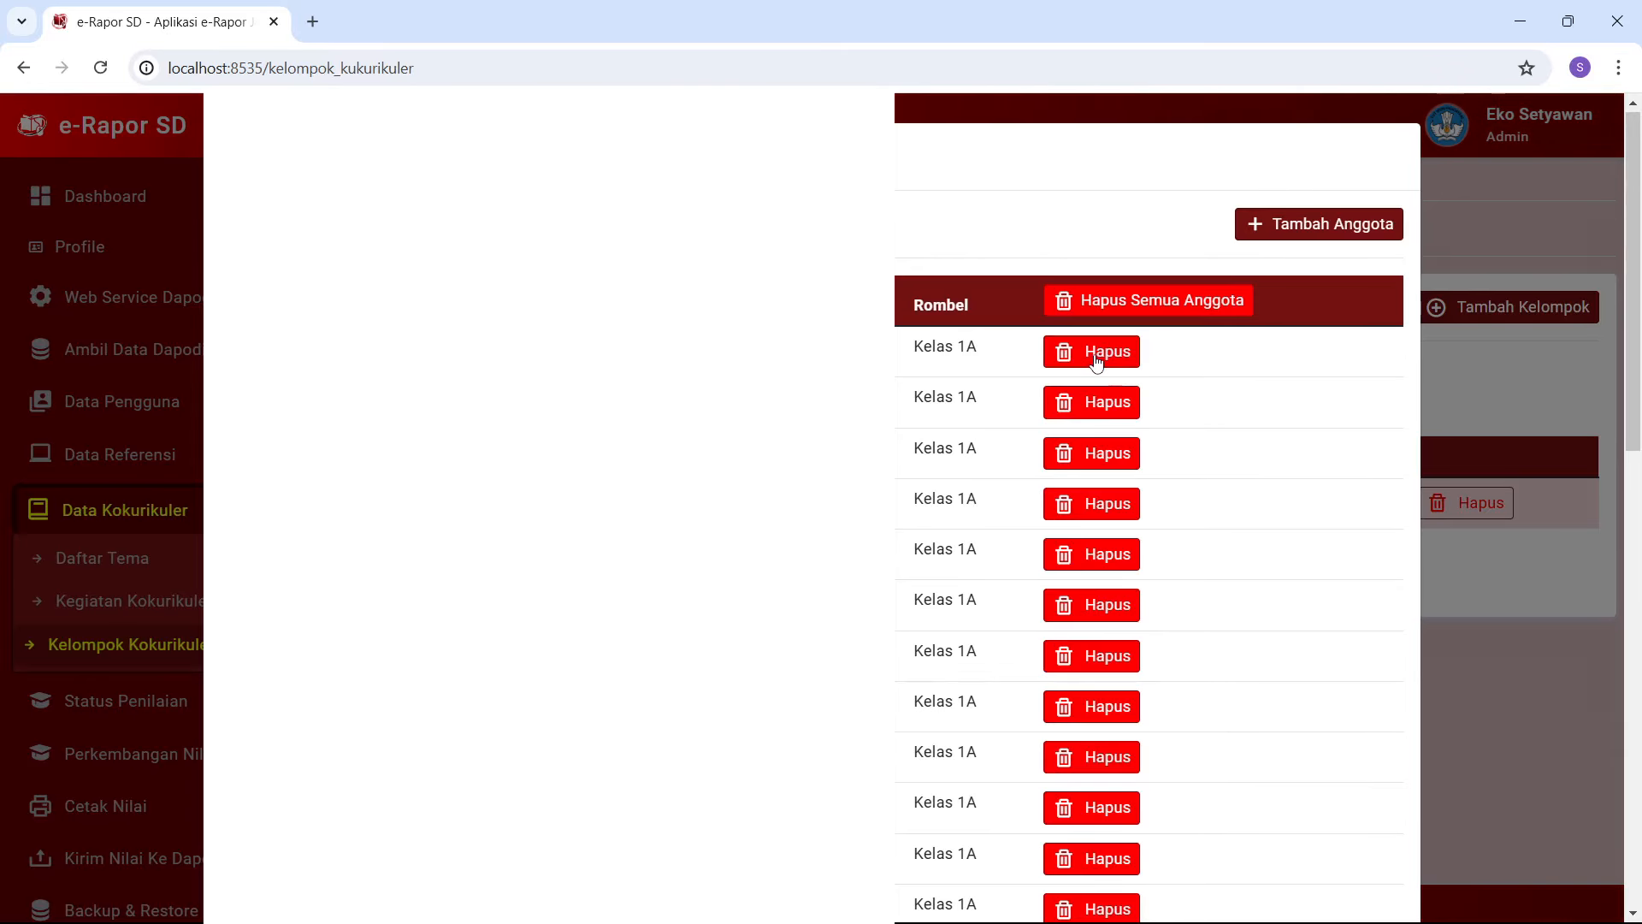
pyautogui.scroll(-15, 1229, 421)
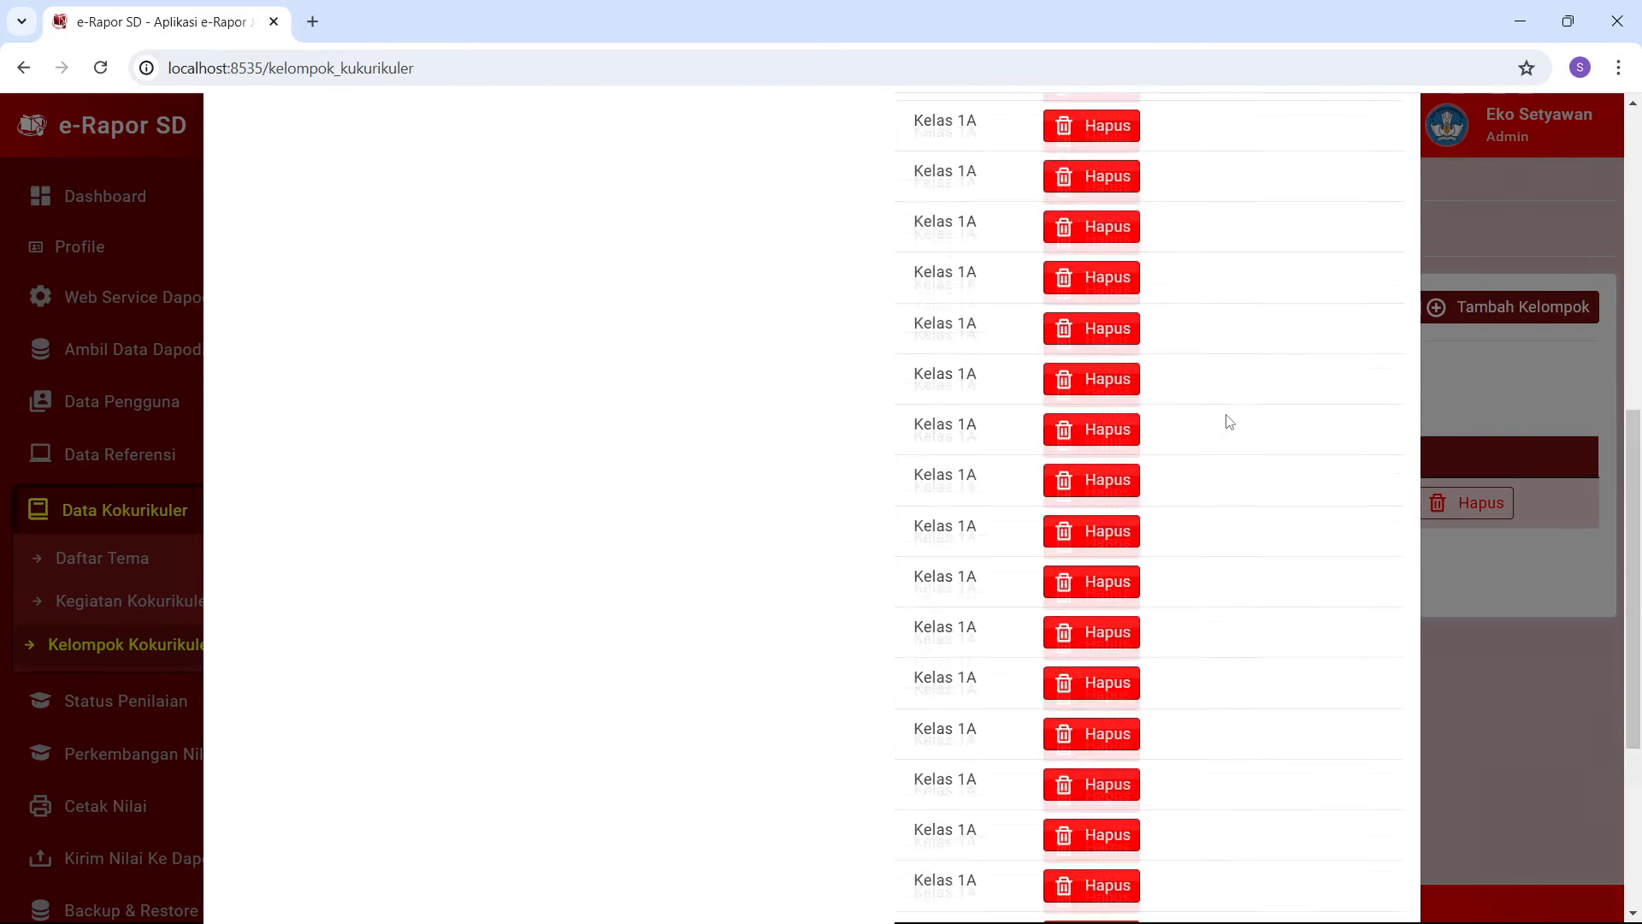
pyautogui.click(1348, 856)
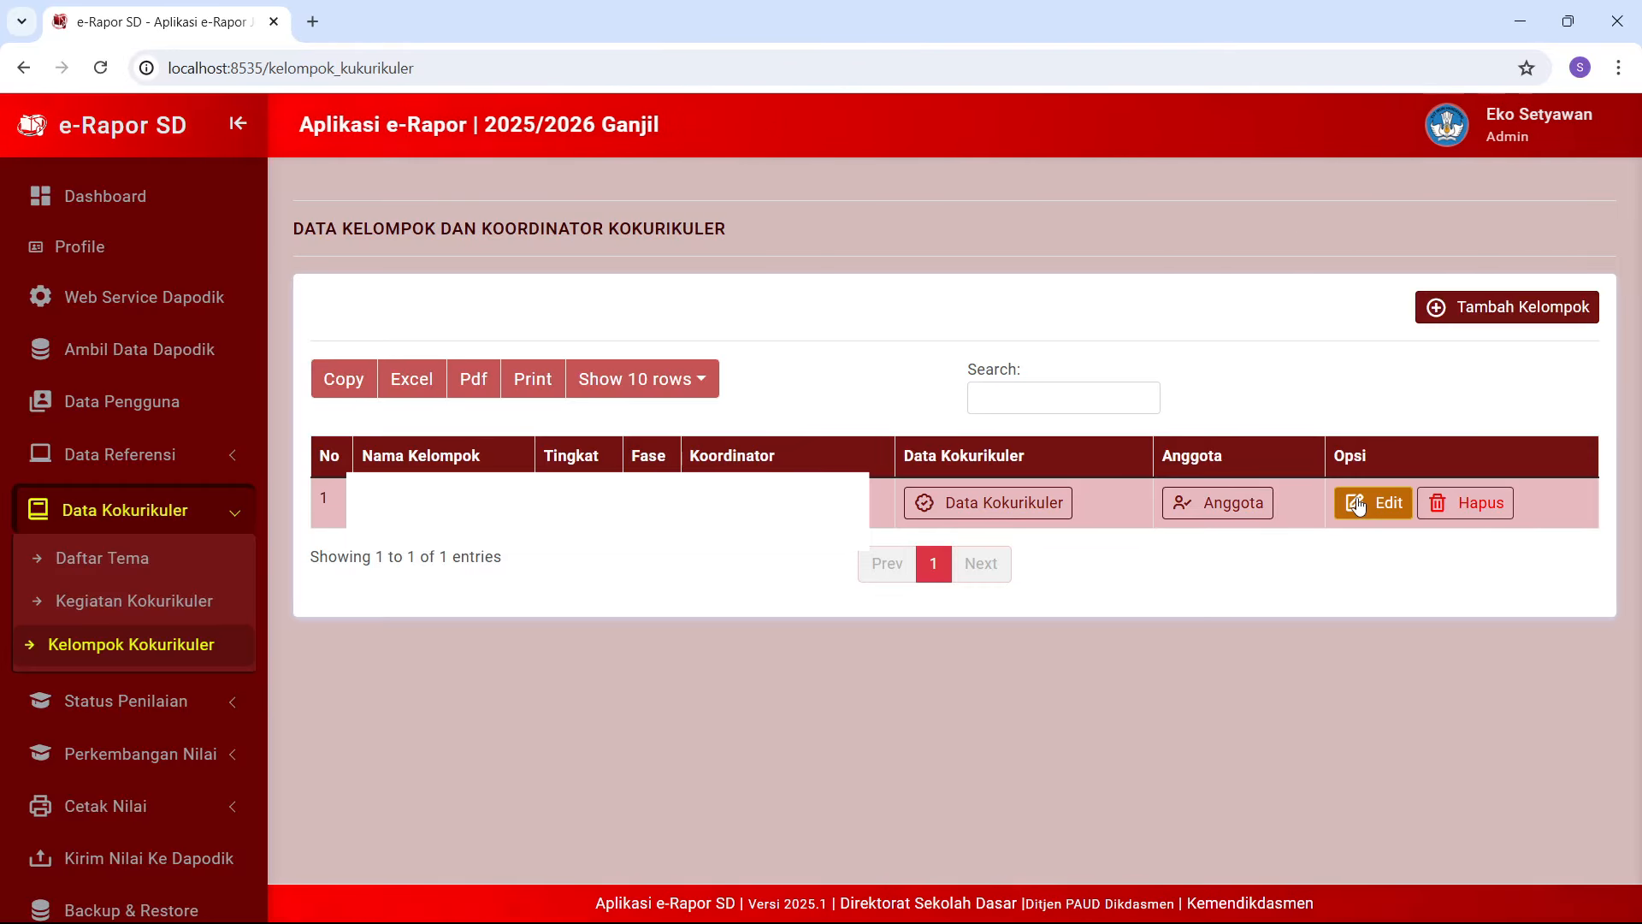
# Open the Kelas 1A group for editing and save its data again
pyautogui.click(1358, 502)
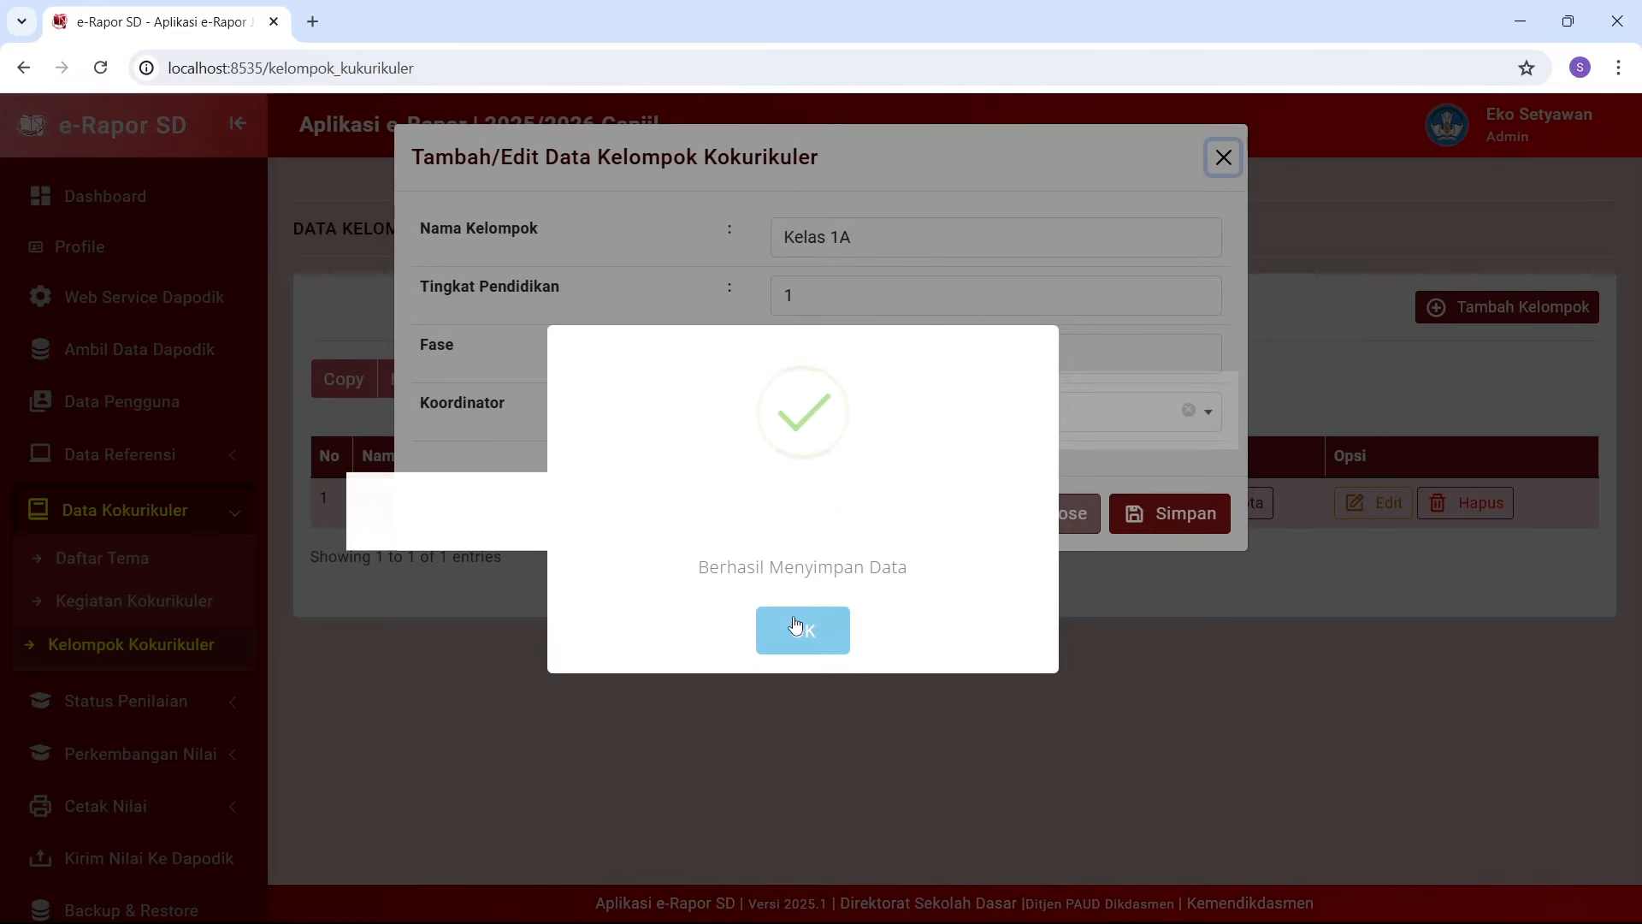
pyautogui.click(795, 624)
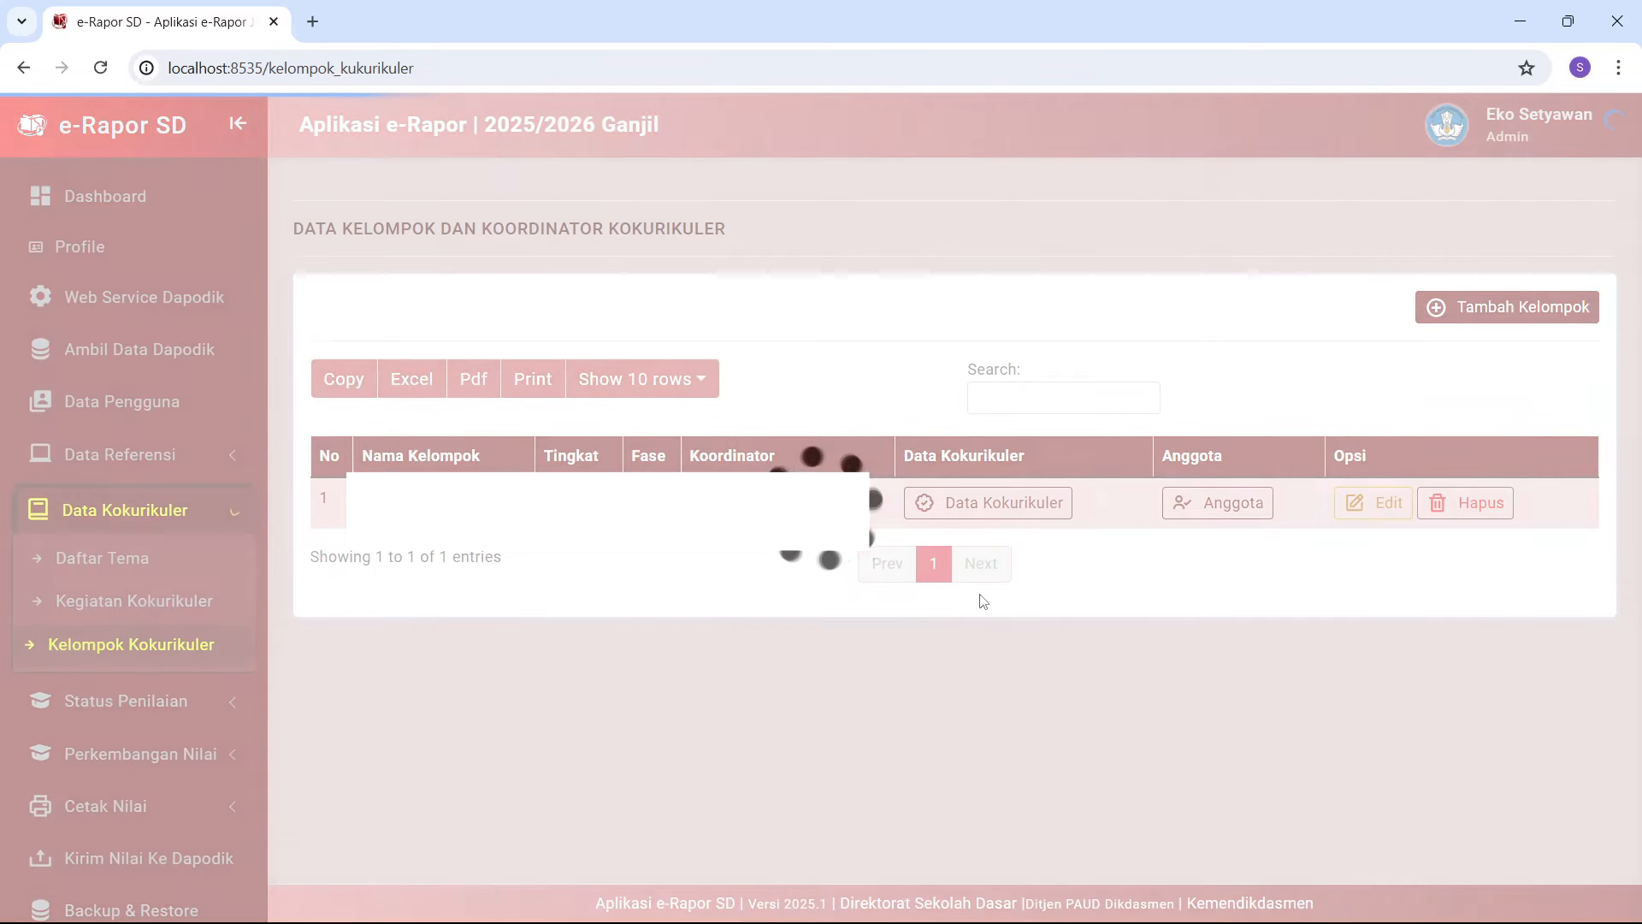